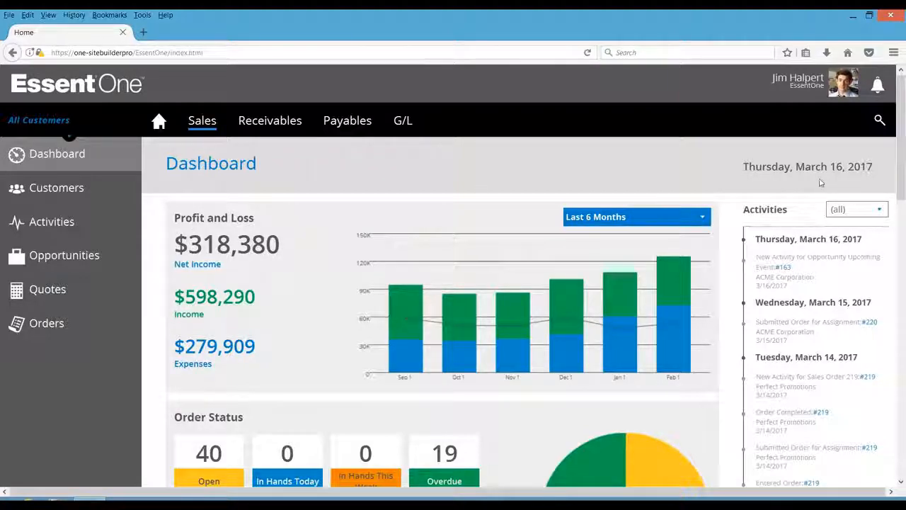
- Open the list of overdue orders from the dashboard's order status section
drag(901, 138, 902, 209)
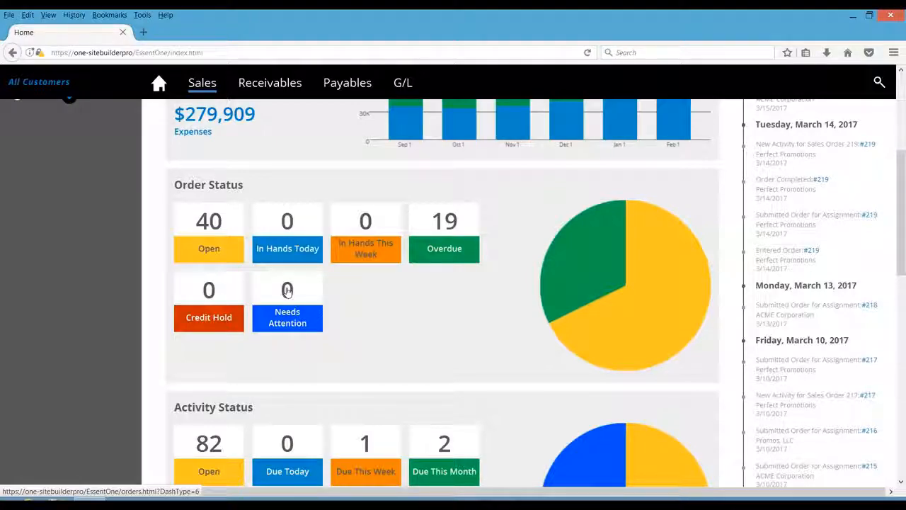
click(441, 225)
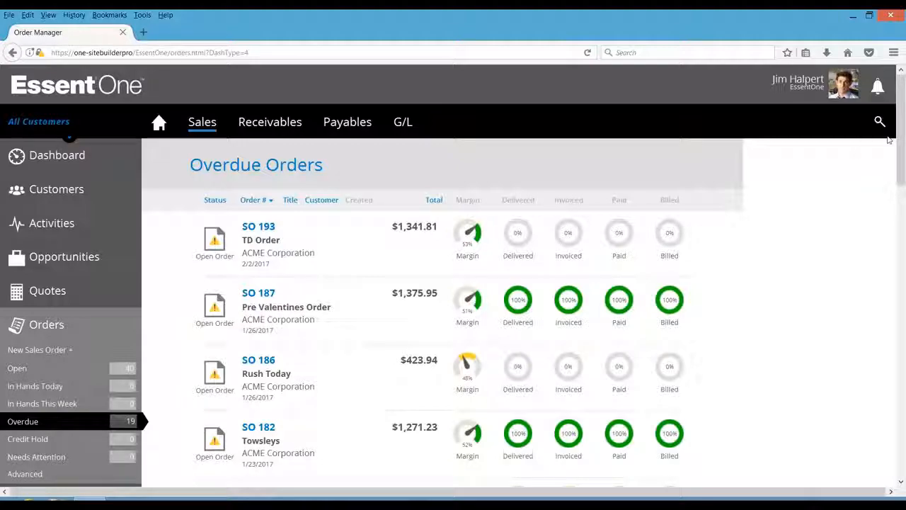
drag(900, 137, 901, 157)
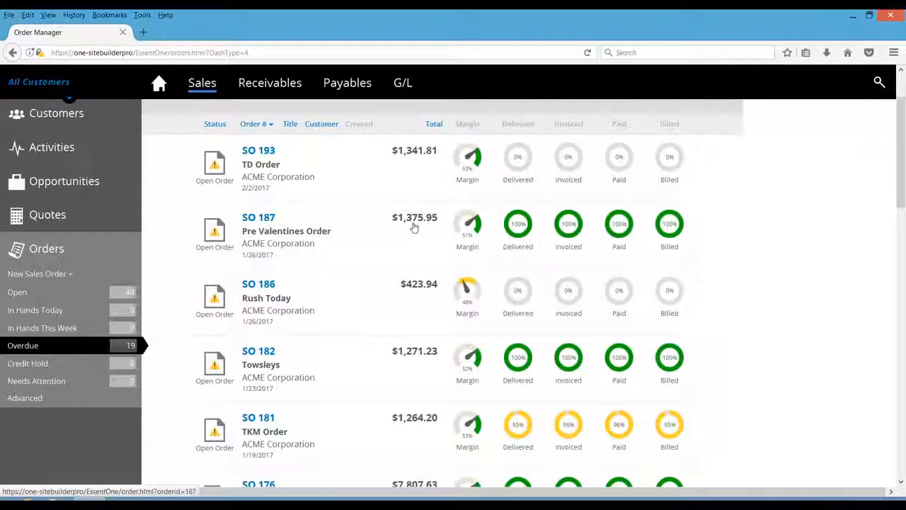
- Open the Rush Today order and review its status indicators and line items
click(269, 285)
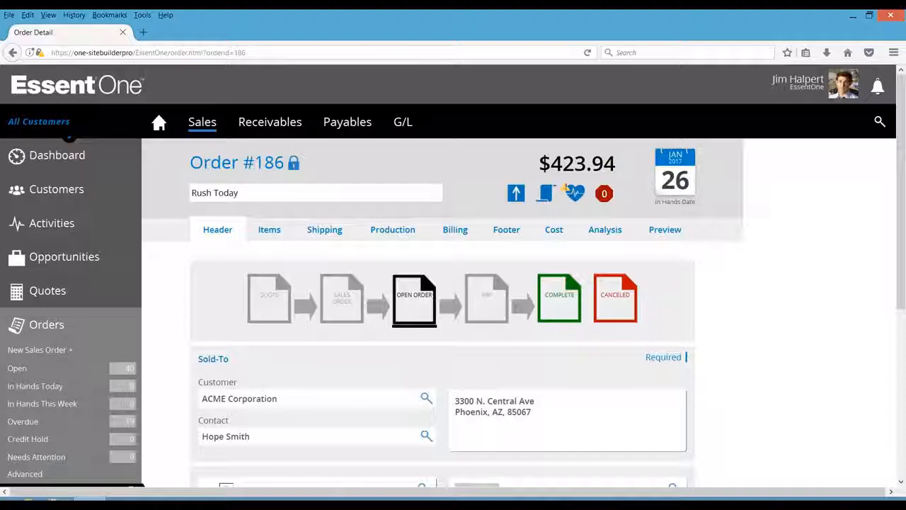
click(575, 192)
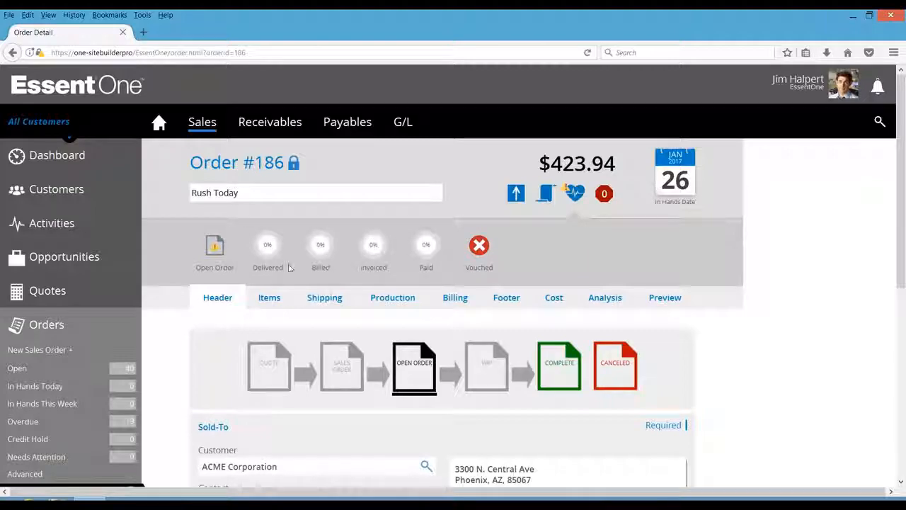
click(269, 299)
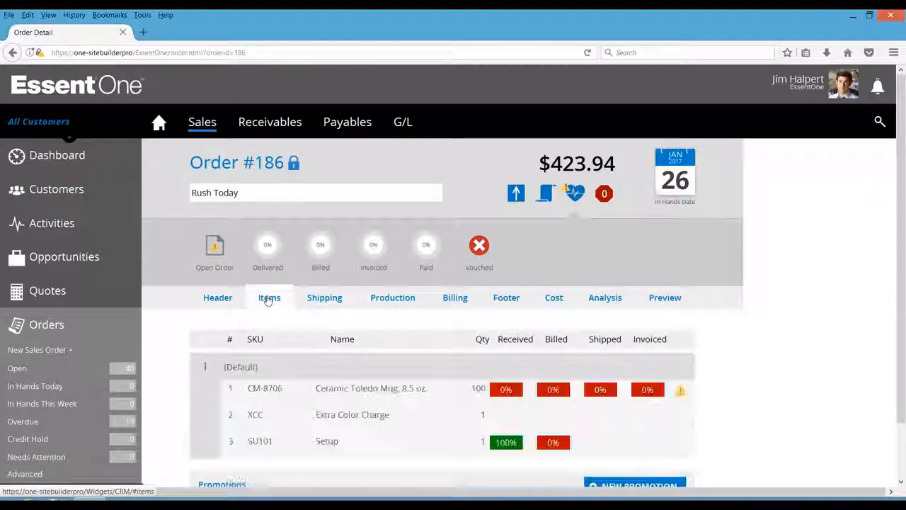
scroll(901, 222, down, 3)
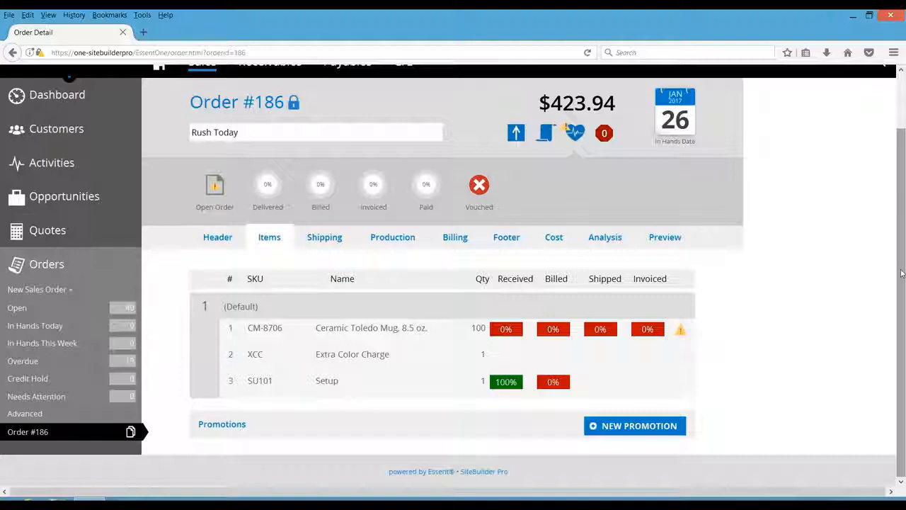
scroll(902, 273, up, 2)
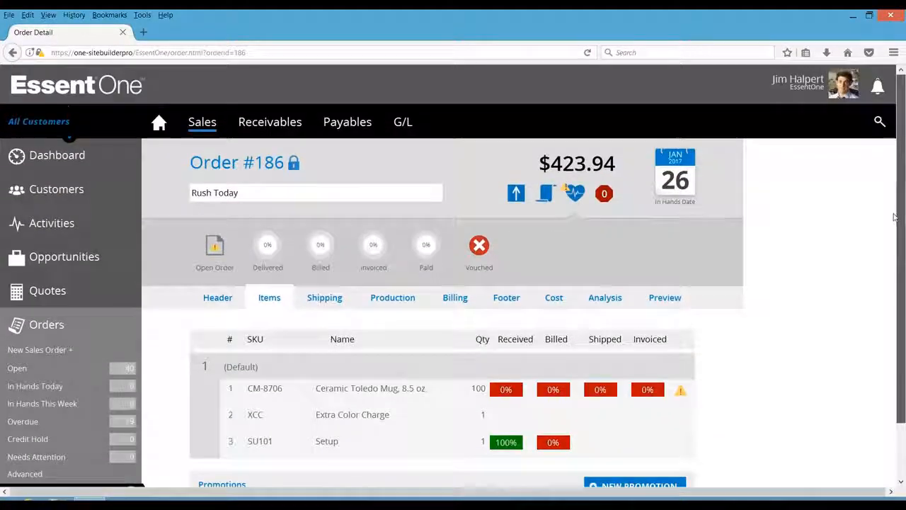
- Return to the dashboard, open the activities due this month, and go back
click(56, 159)
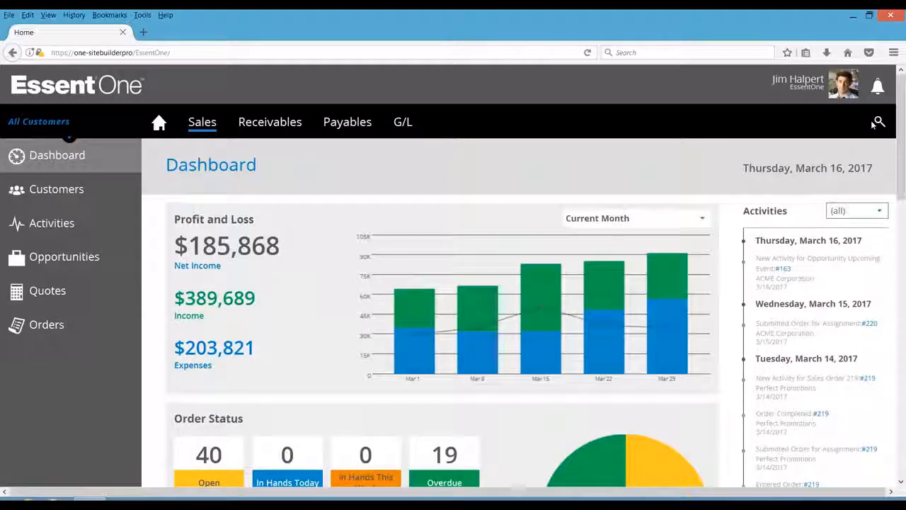
scroll(903, 170, down, 5)
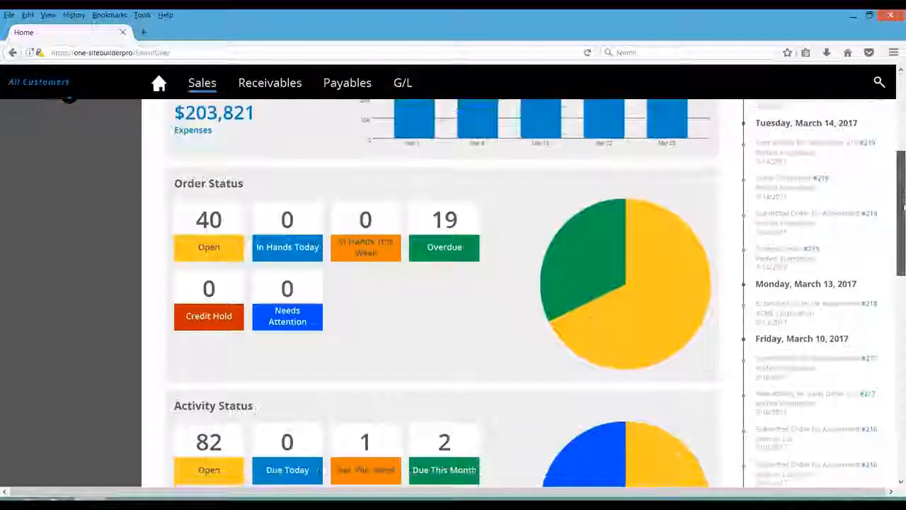
drag(903, 231, 903, 259)
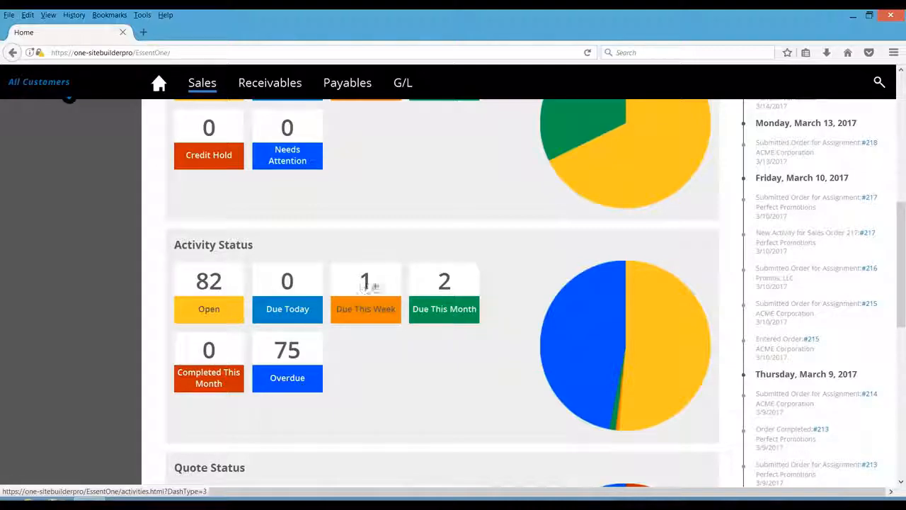
click(448, 285)
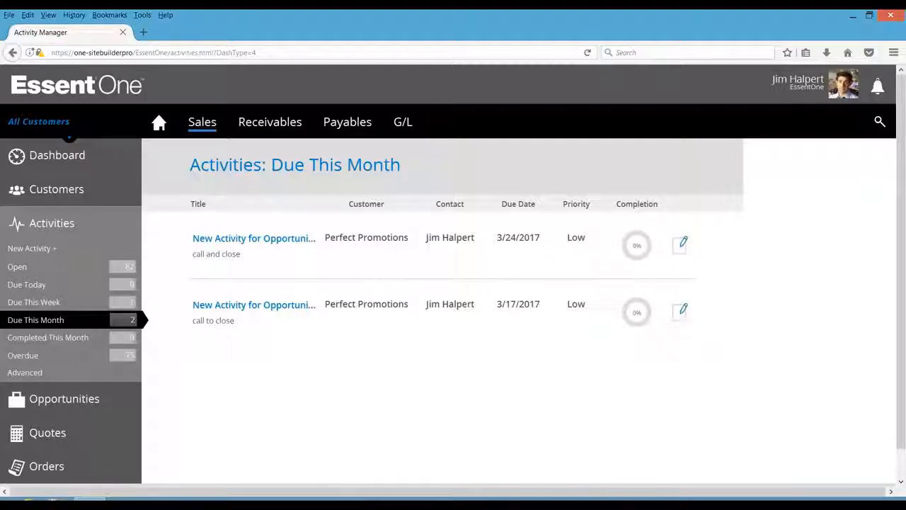
click(12, 54)
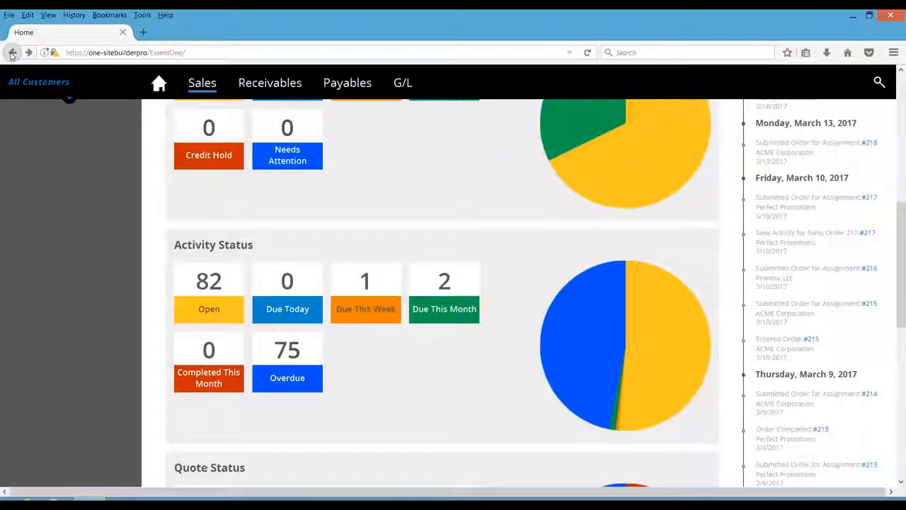
- Open the quotes that expired last month from the dashboard's quote status, then go back
drag(896, 227, 897, 303)
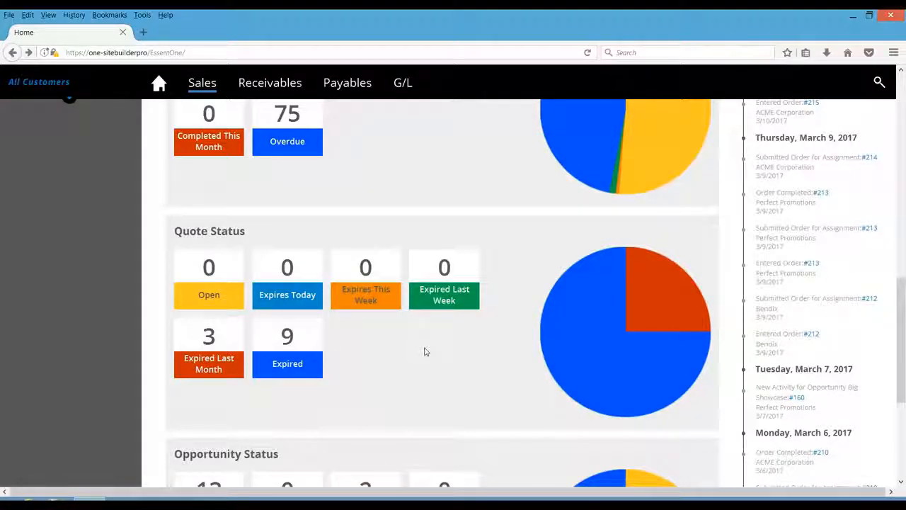
click(209, 340)
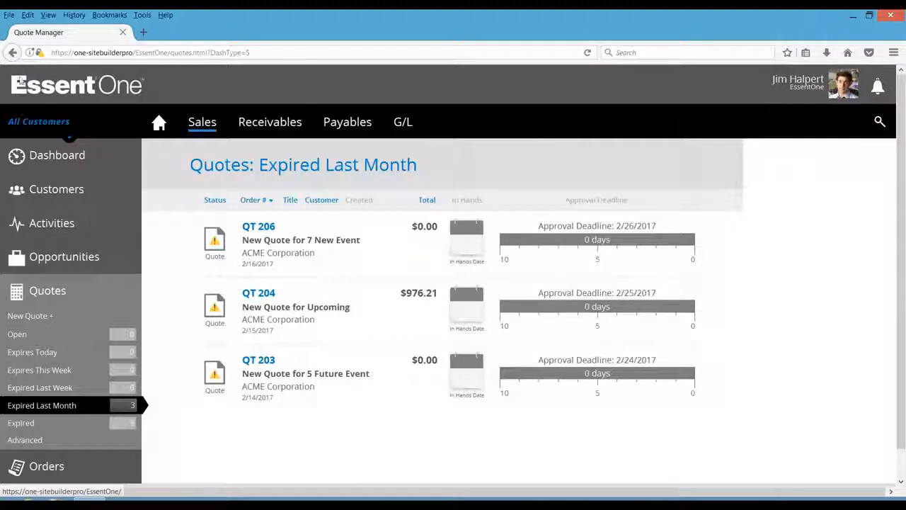
click(12, 53)
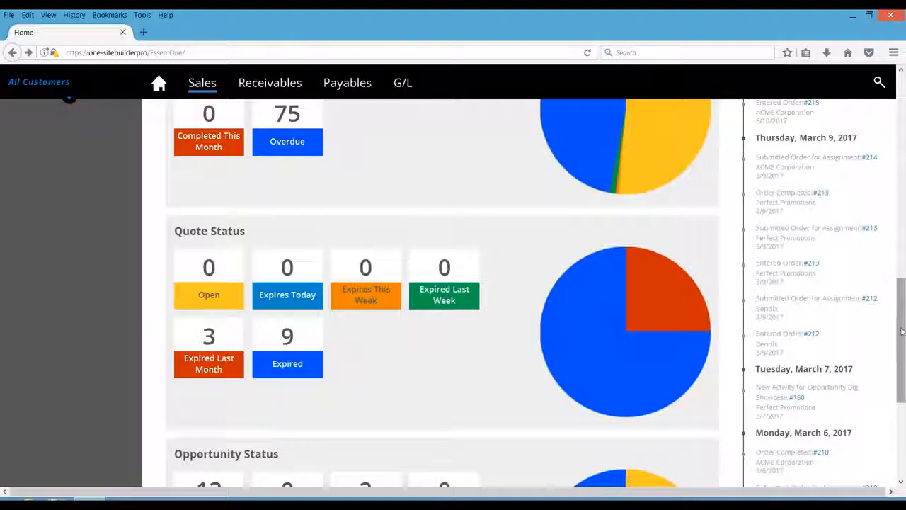
- Open ACME Corporation's customer detail from the customer list and review its customer class options
drag(902, 331, 900, 400)
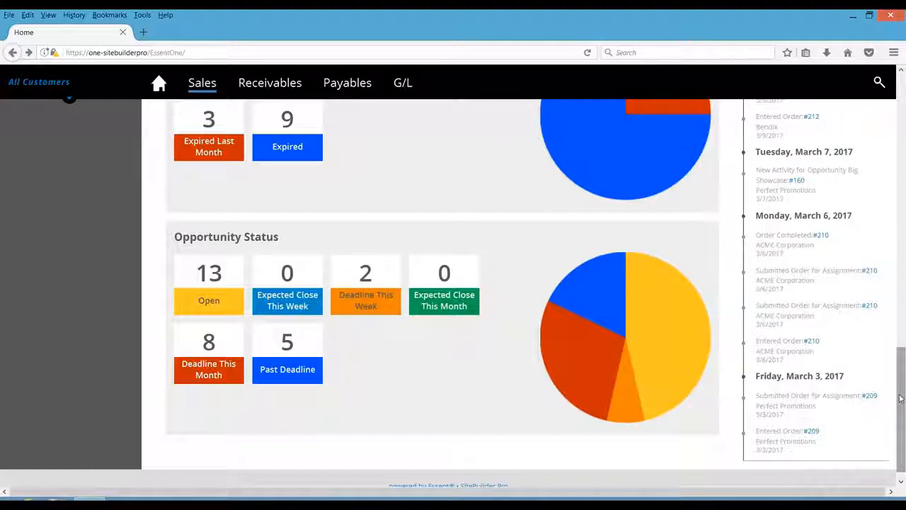
drag(900, 399, 897, 106)
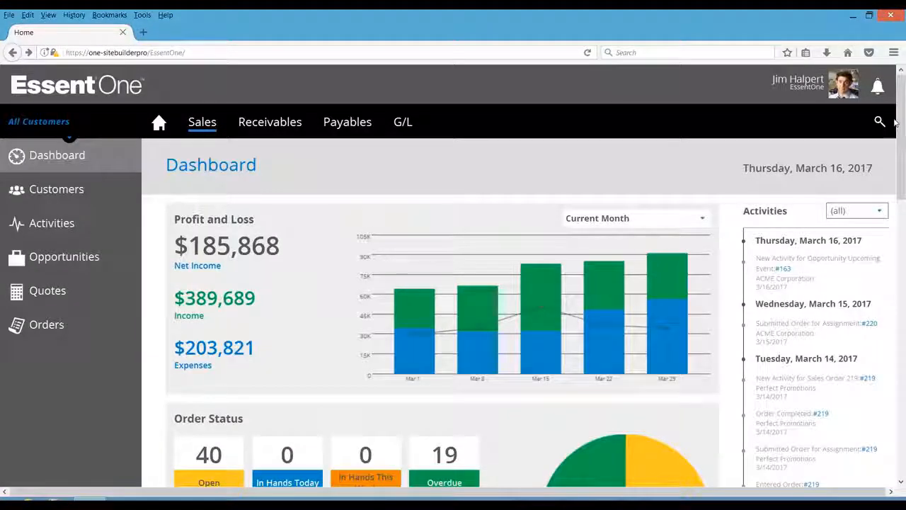
click(101, 190)
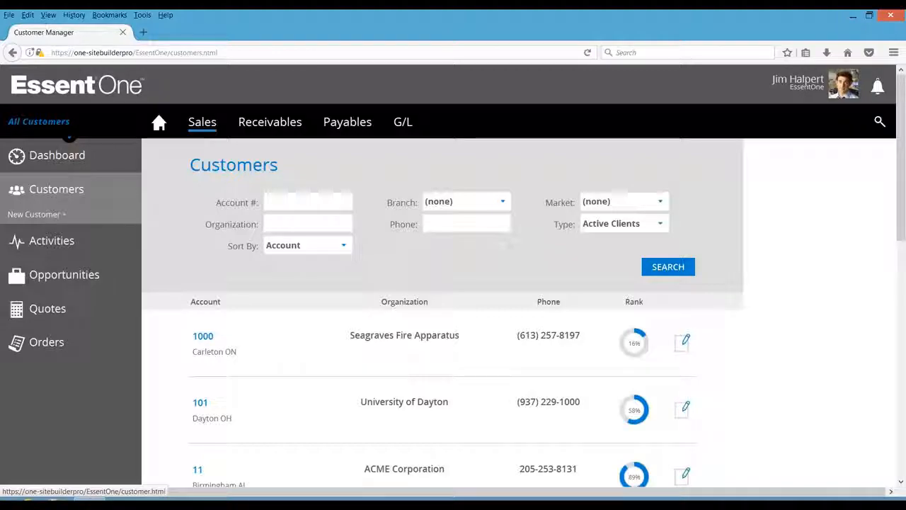
click(197, 470)
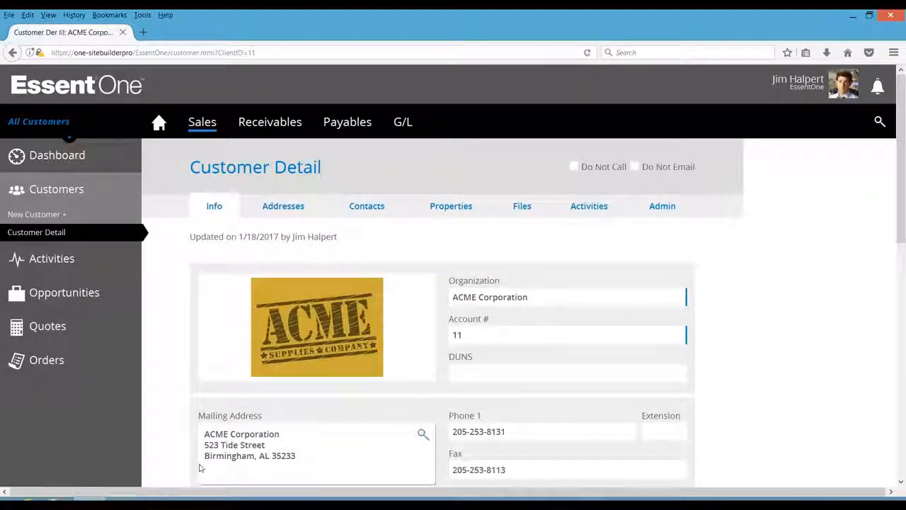
drag(902, 201, 903, 460)
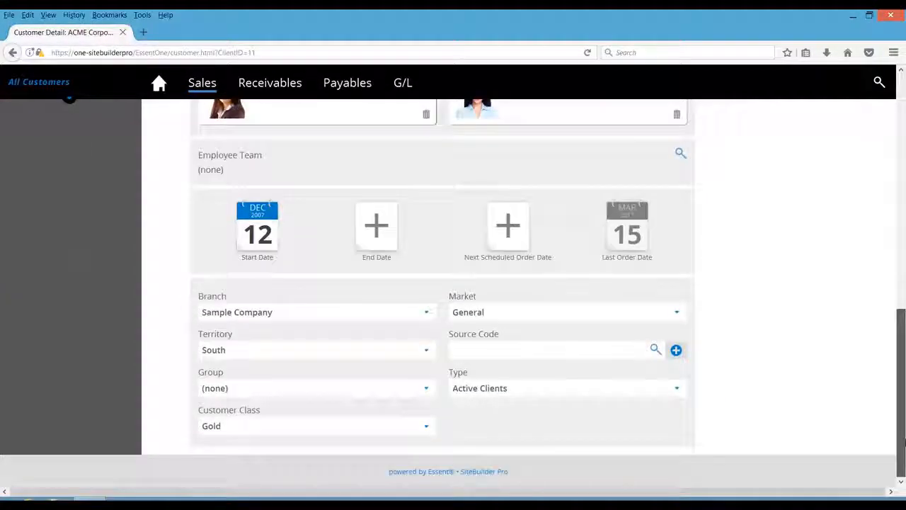
click(429, 427)
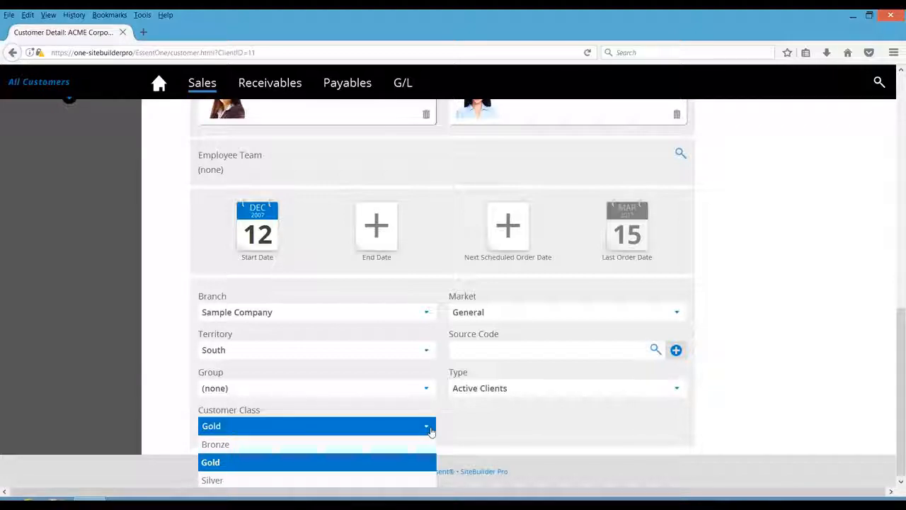
click(429, 429)
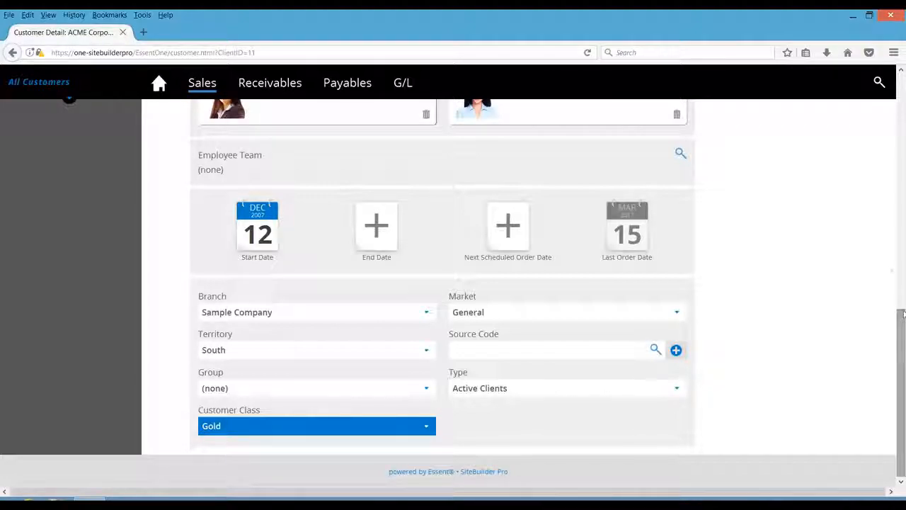
scroll(876, 200, up, 10)
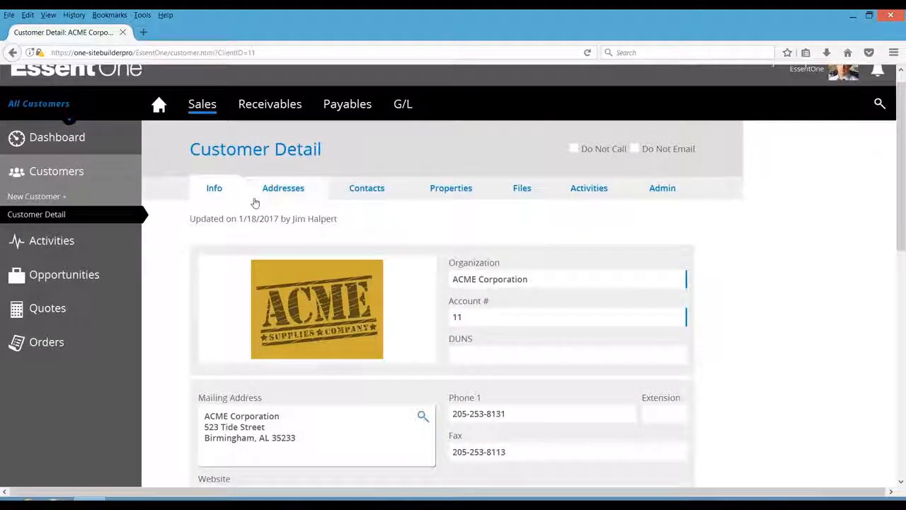
- View the customer's saved addresses
click(277, 189)
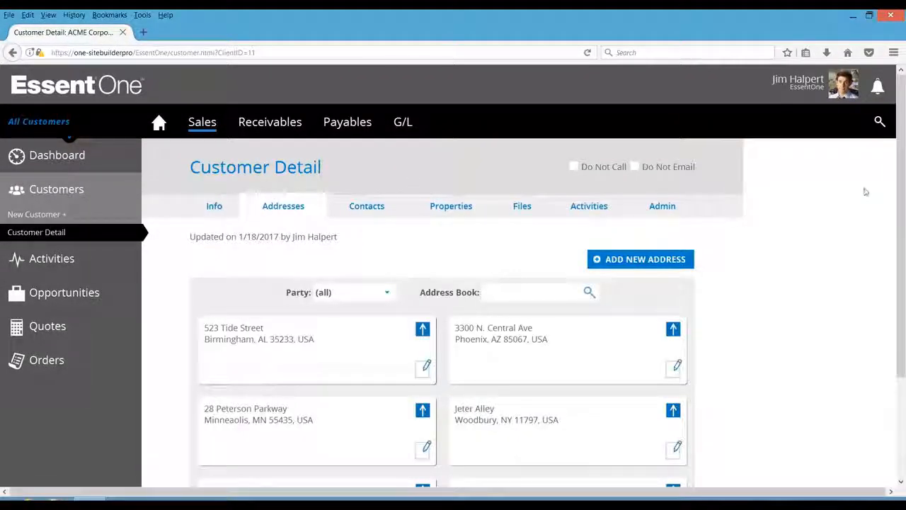
scroll(901, 206, down, 1)
drag(901, 205, 902, 233)
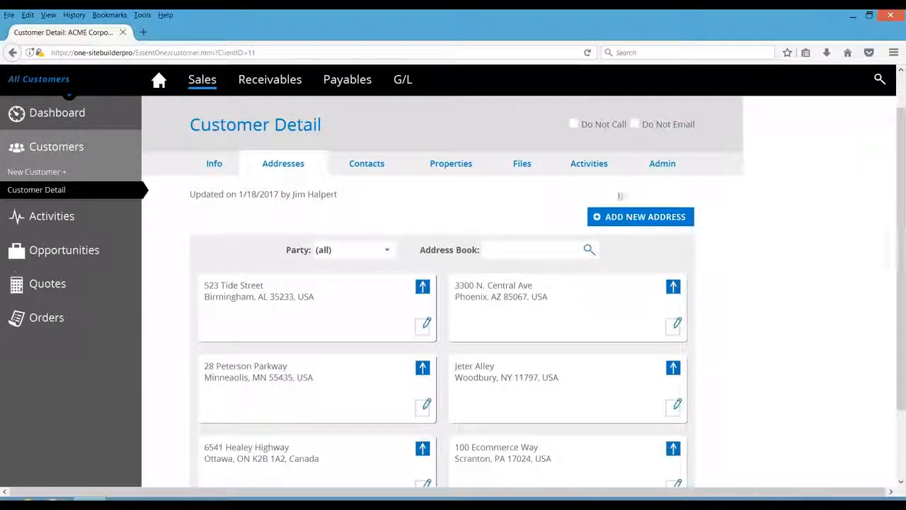
- Open the customer's contacts and view one contact's details before closing them
click(367, 166)
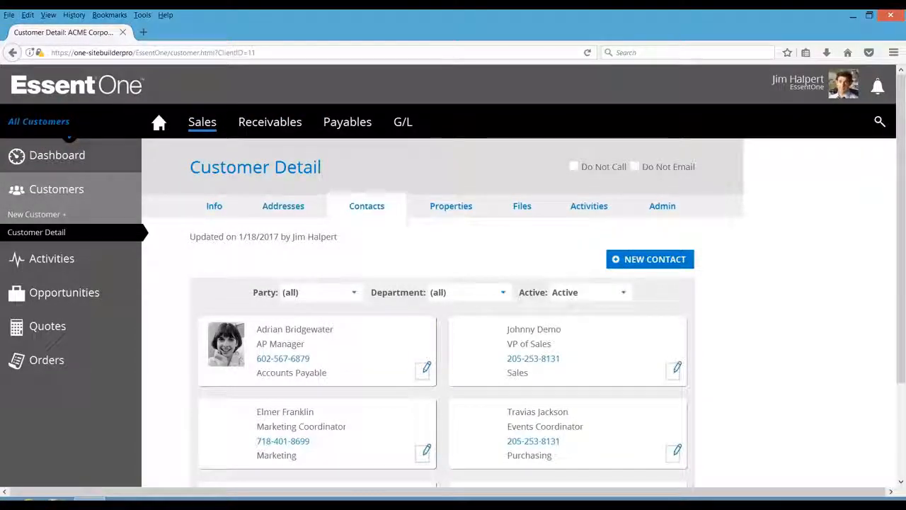
drag(902, 169, 902, 253)
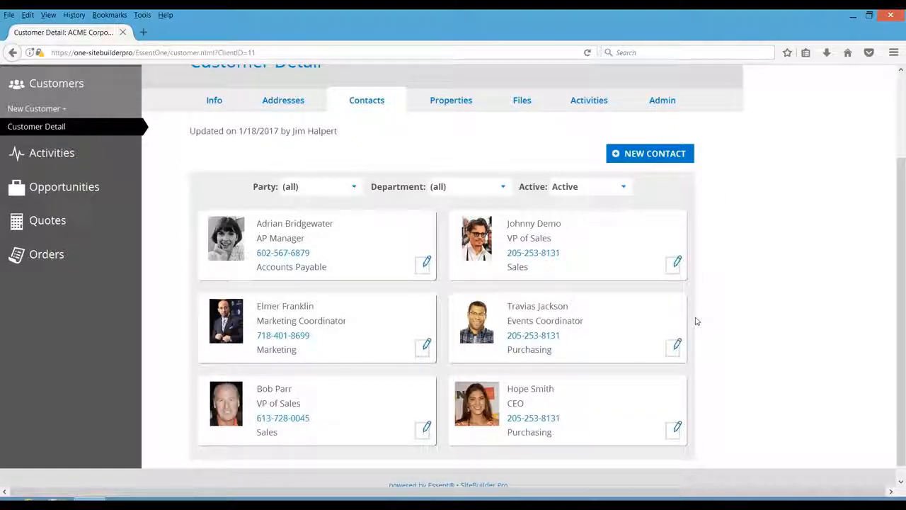
click(678, 347)
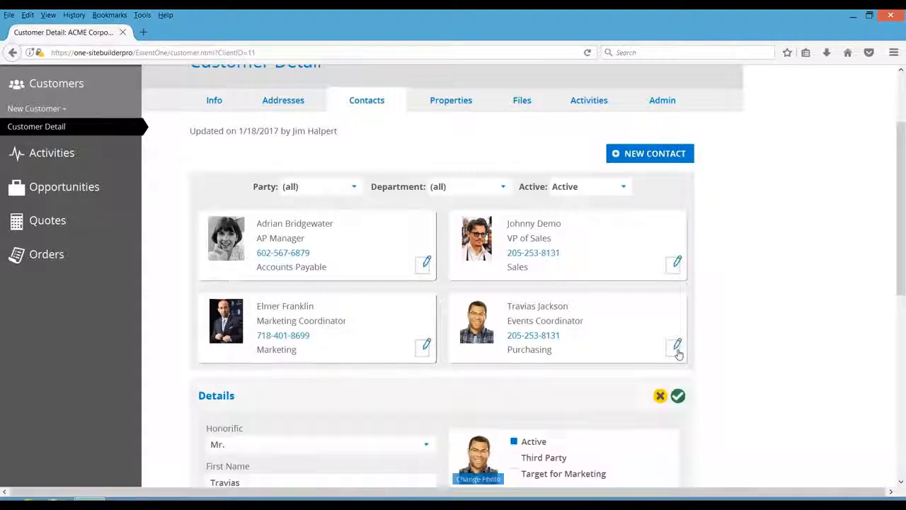
drag(901, 257, 895, 439)
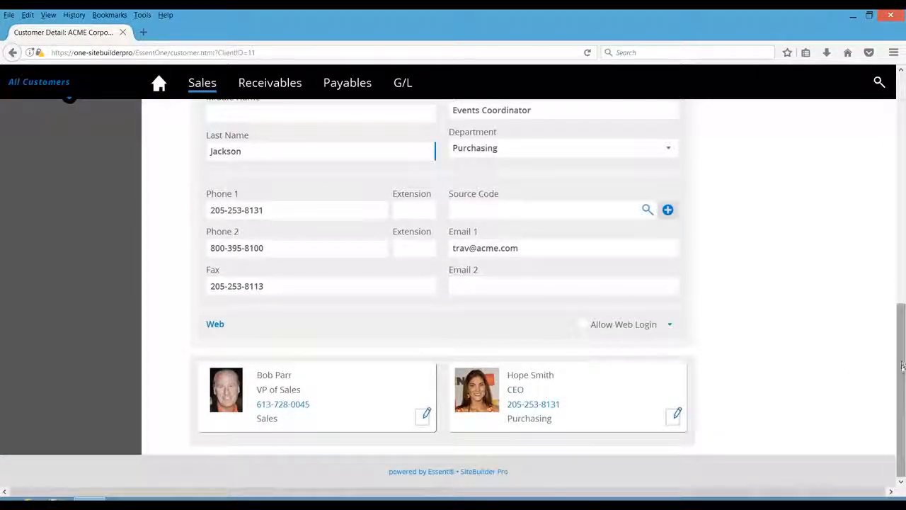
drag(903, 367, 866, 196)
click(678, 375)
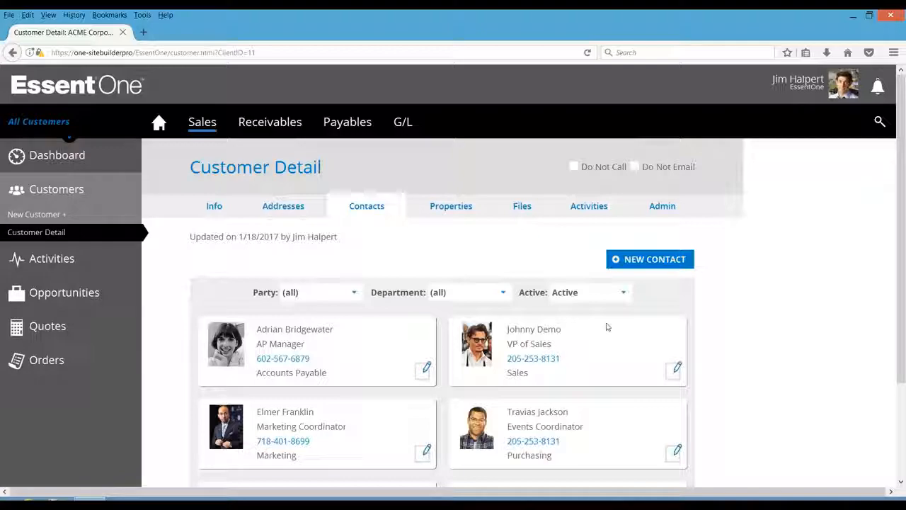
- Browse the customer's properties, attached files and activities
click(452, 206)
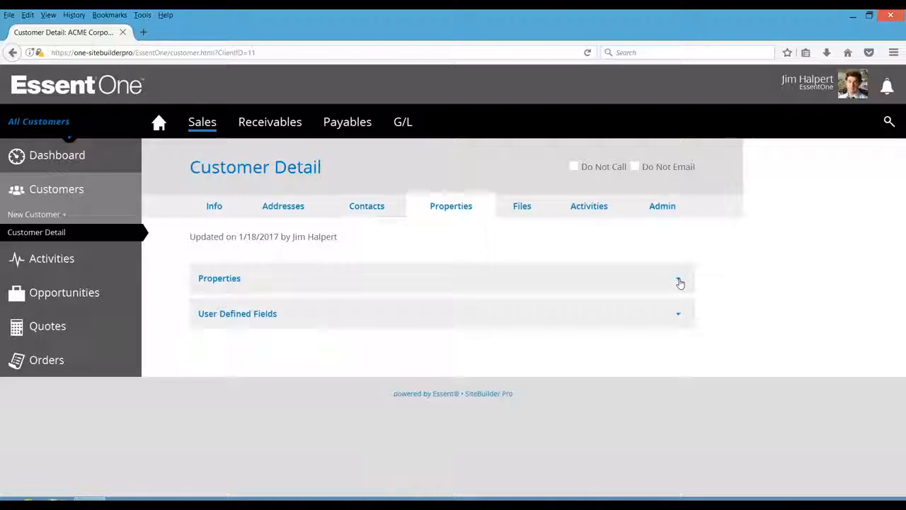
click(678, 281)
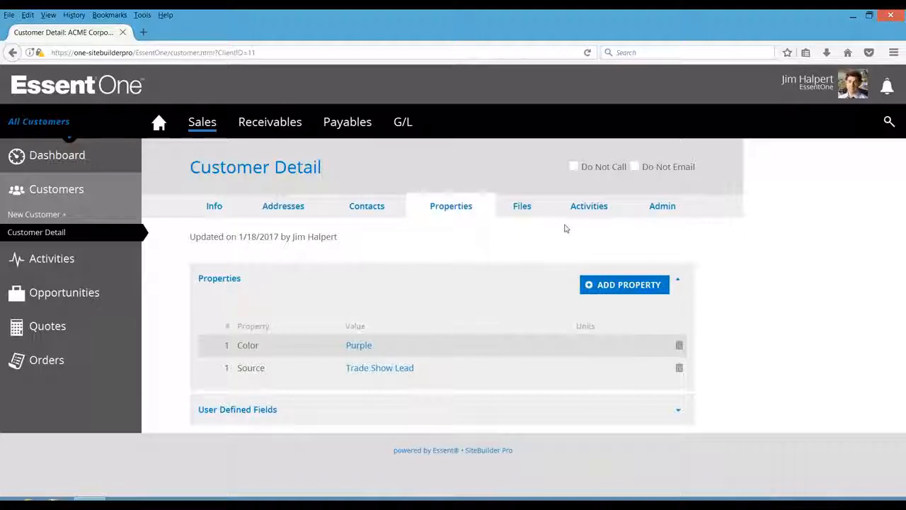
click(522, 206)
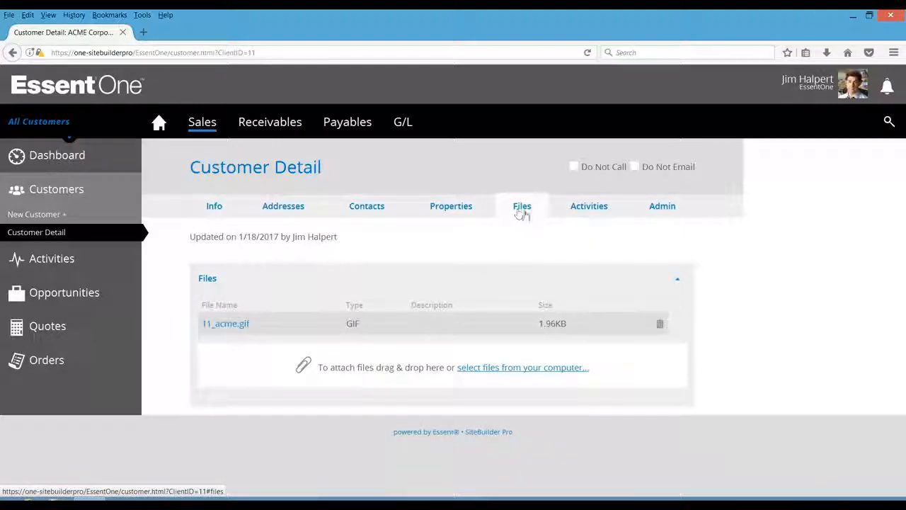
click(584, 210)
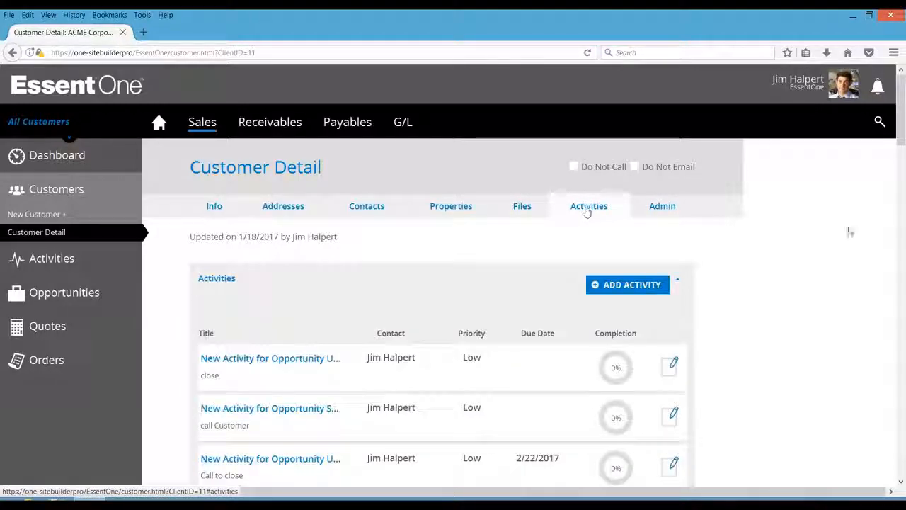
- Open the customer's Admin section and review its Shipping settings
mouse_move(901, 137)
mouse_down()
mouse_move(901, 146)
mouse_move(899, 138)
mouse_up()
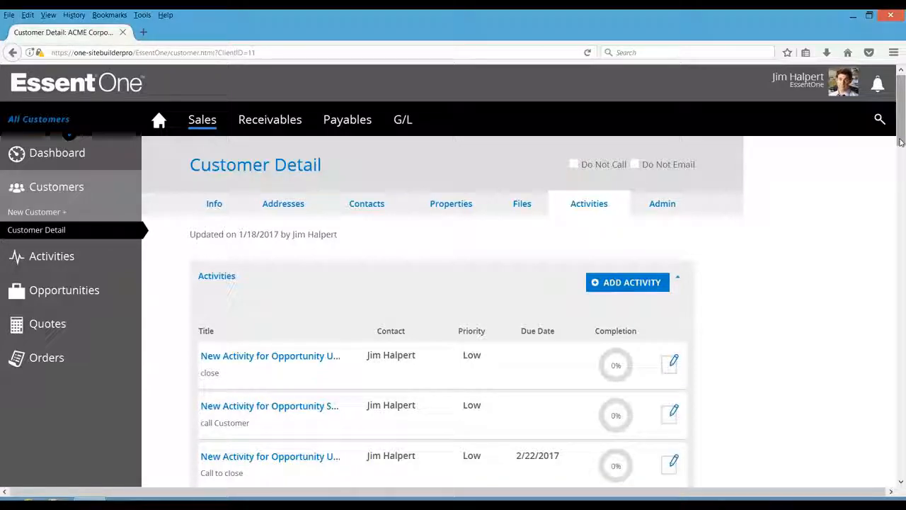
click(665, 205)
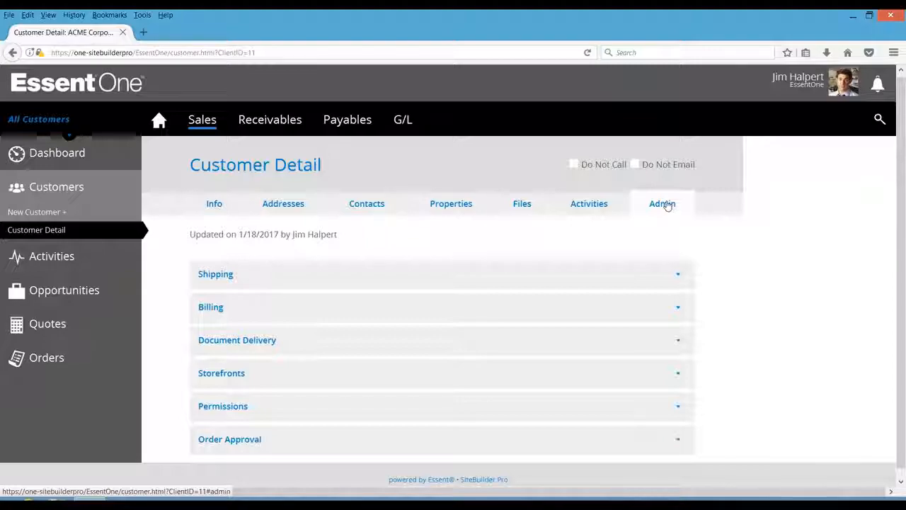
click(678, 277)
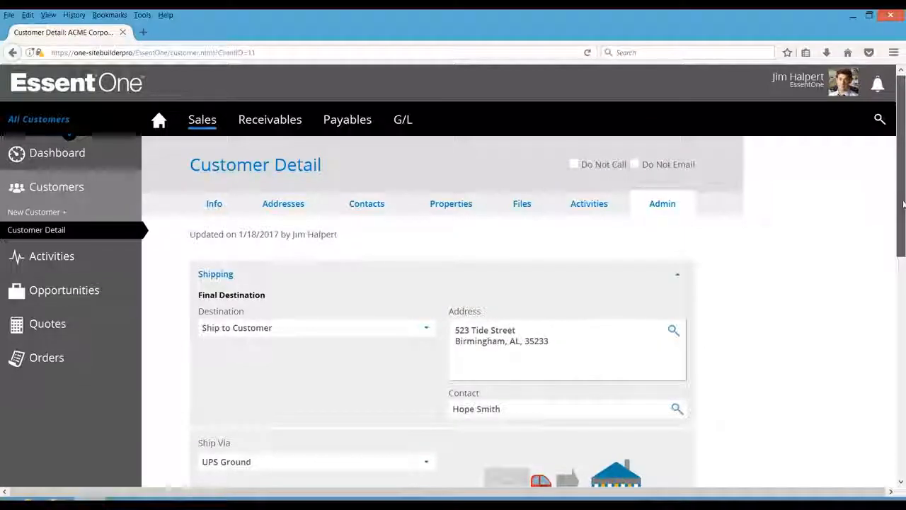
scroll(903, 204, down, 3)
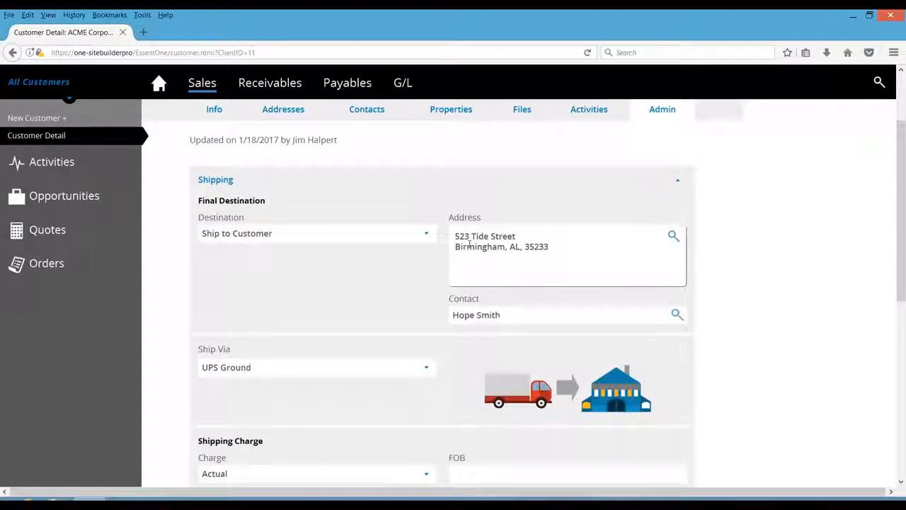
click(287, 369)
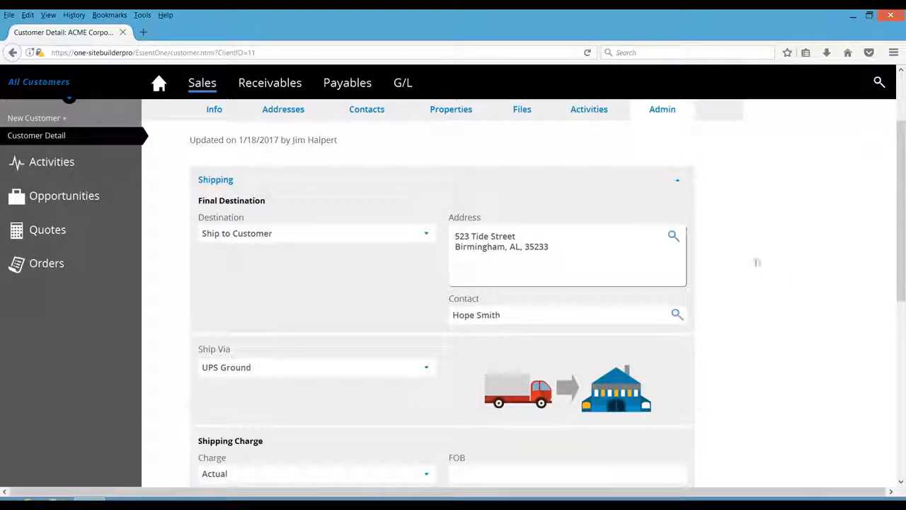
click(678, 185)
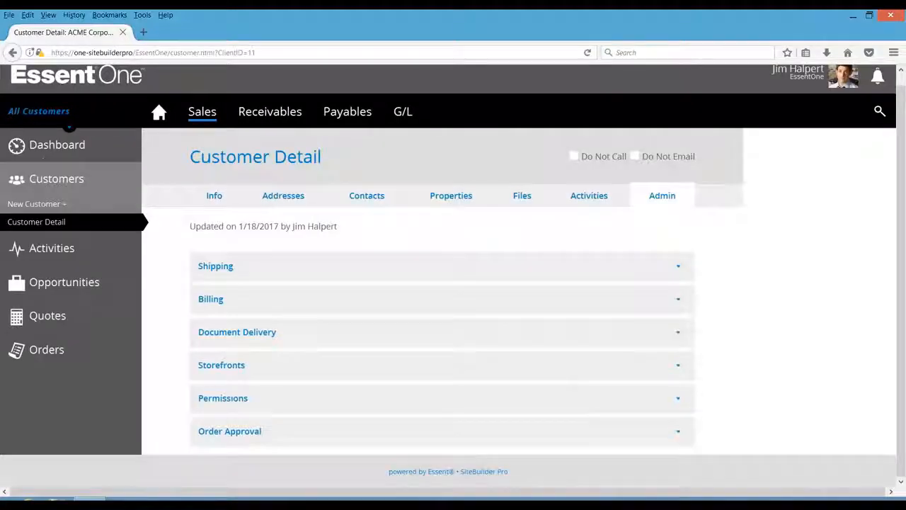
- Review the customer's Billing terms and the invoice overrun and underrun options
click(678, 302)
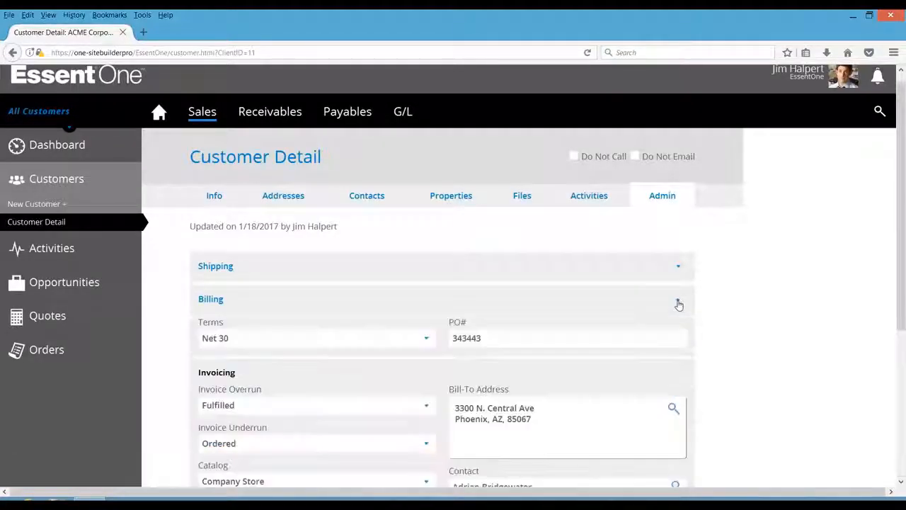
drag(902, 312, 900, 377)
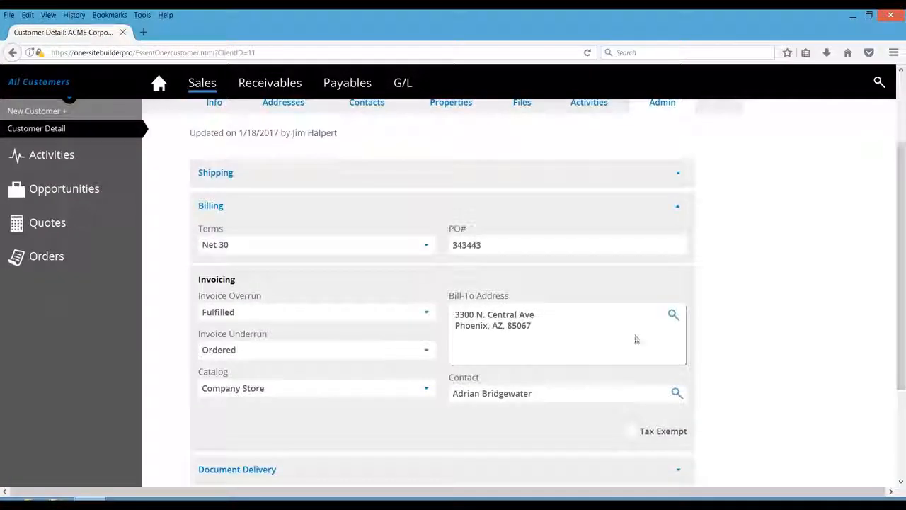
click(395, 245)
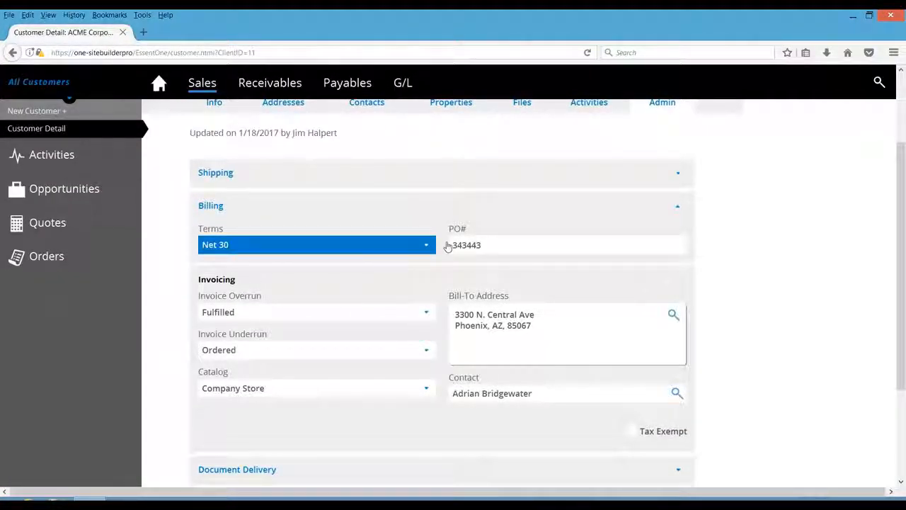
click(494, 243)
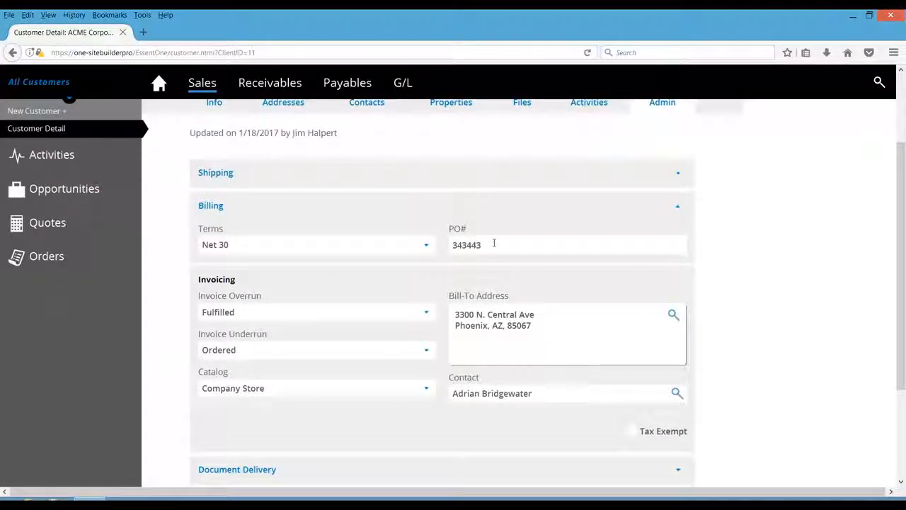
click(425, 310)
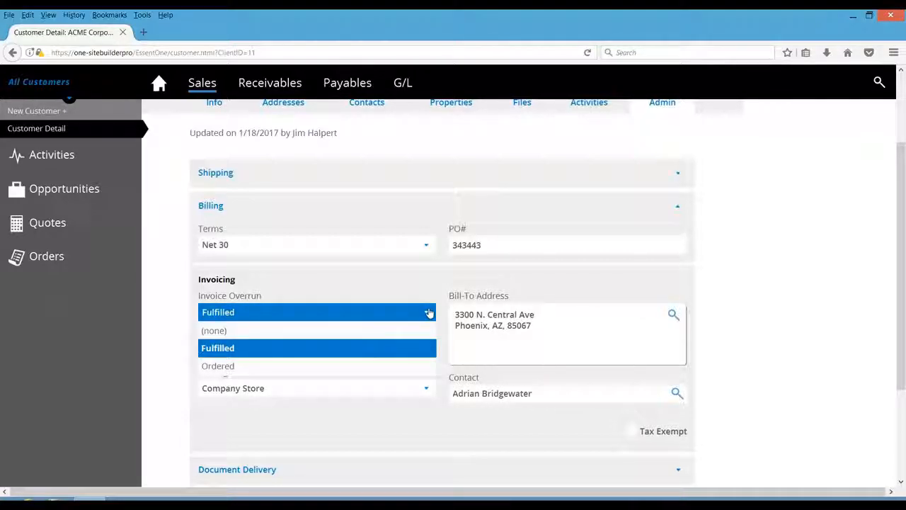
click(428, 313)
click(428, 353)
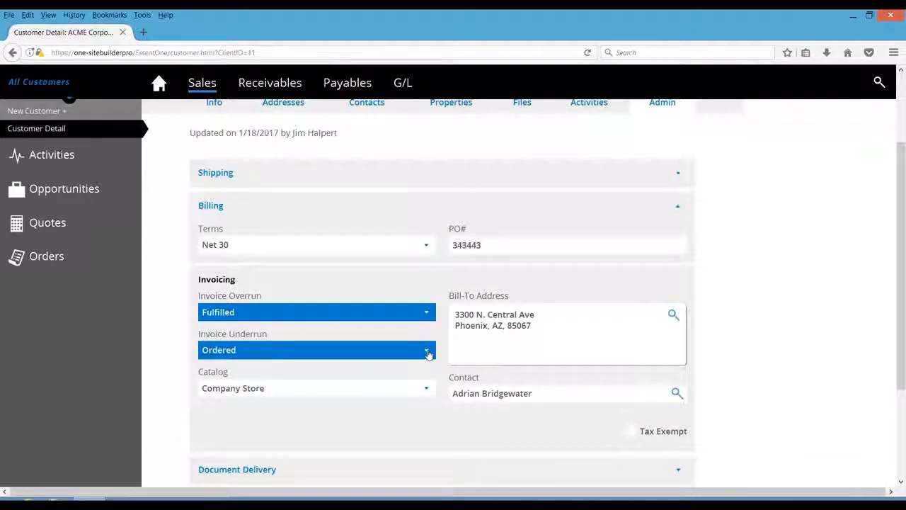
click(428, 353)
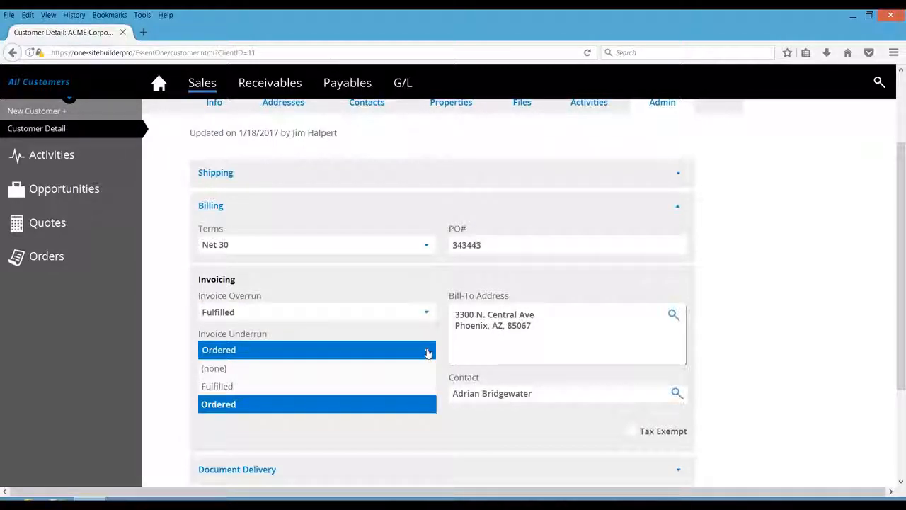
click(428, 352)
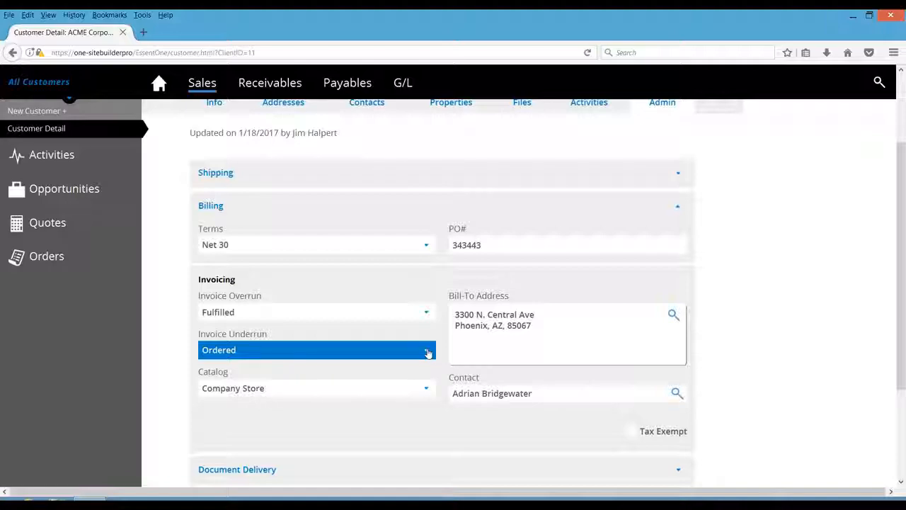
click(678, 210)
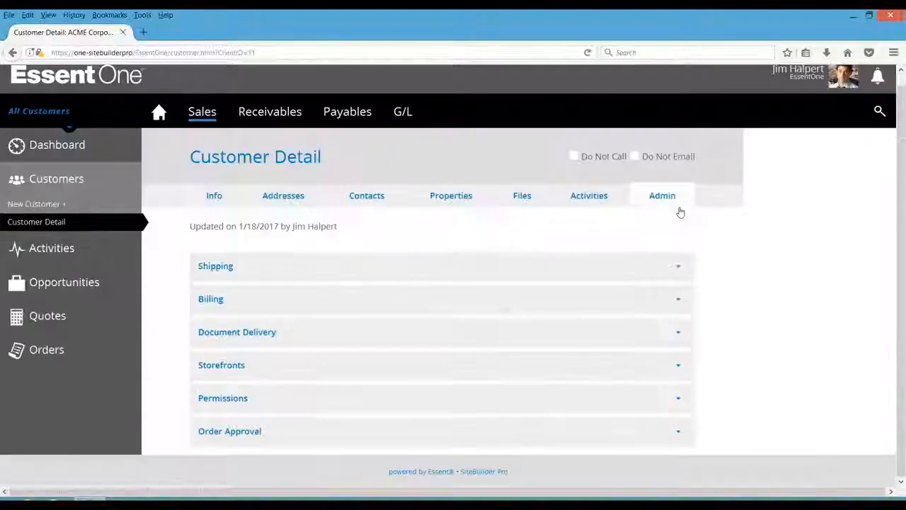
- Review the Document Delivery settings, including the Invoice delivery recipients and message
scroll(677, 335, up, 1)
click(678, 342)
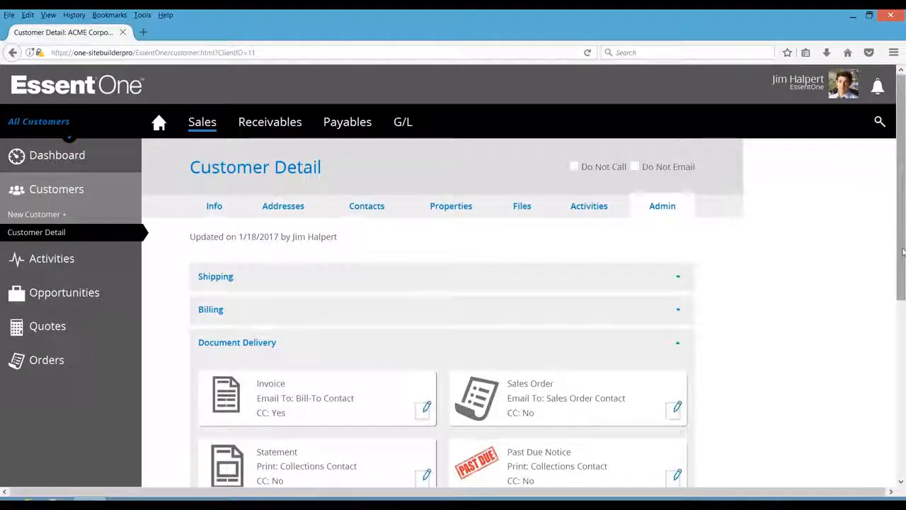
scroll(903, 275, down, 1)
drag(903, 275, 902, 365)
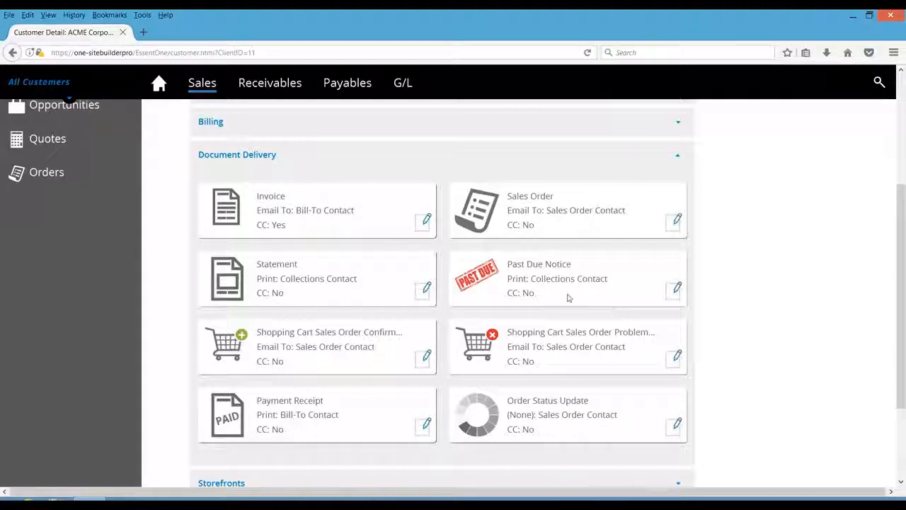
click(425, 225)
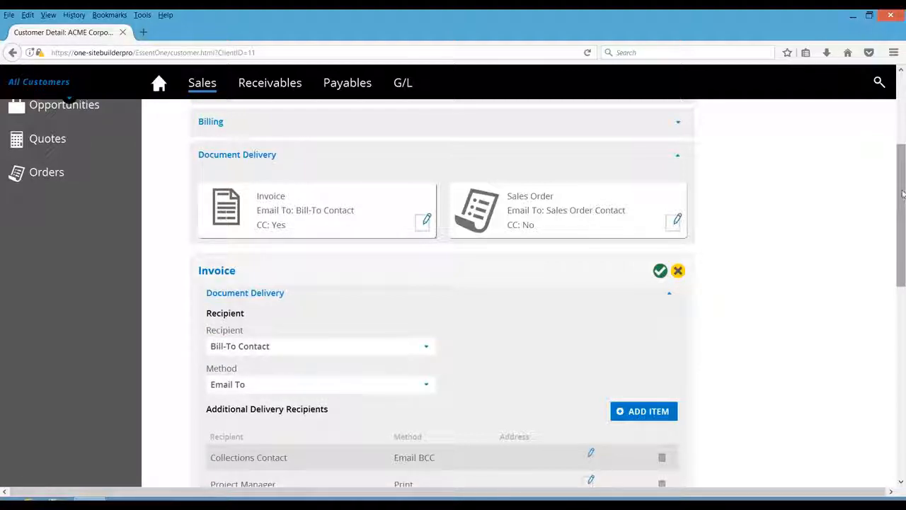
scroll(902, 193, down, 3)
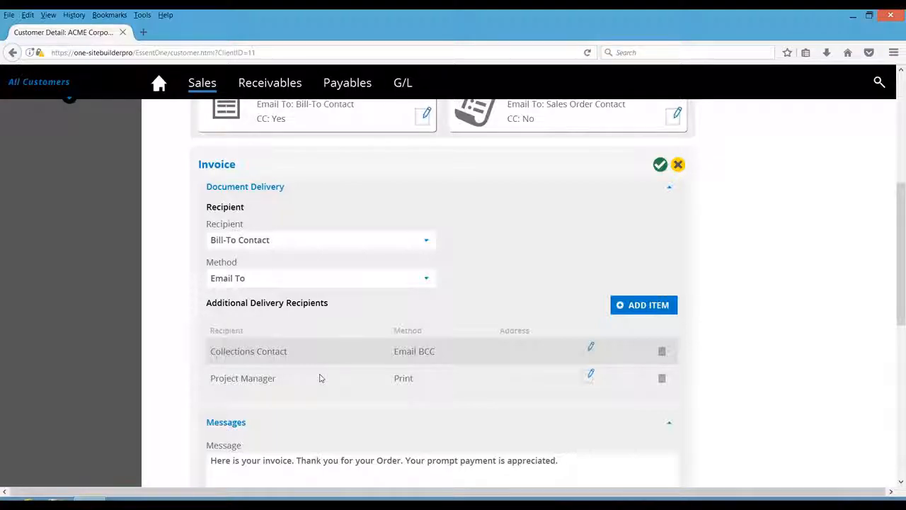
click(659, 168)
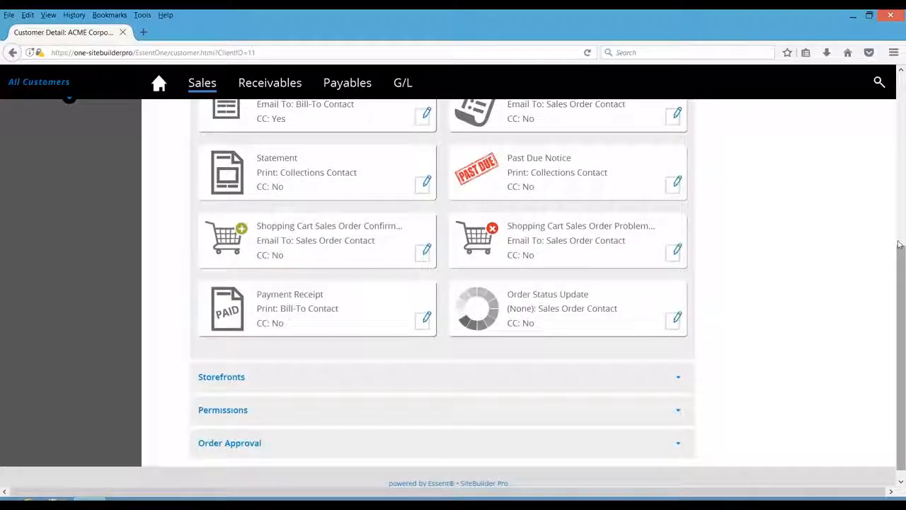
scroll(863, 227, up, 2)
click(678, 131)
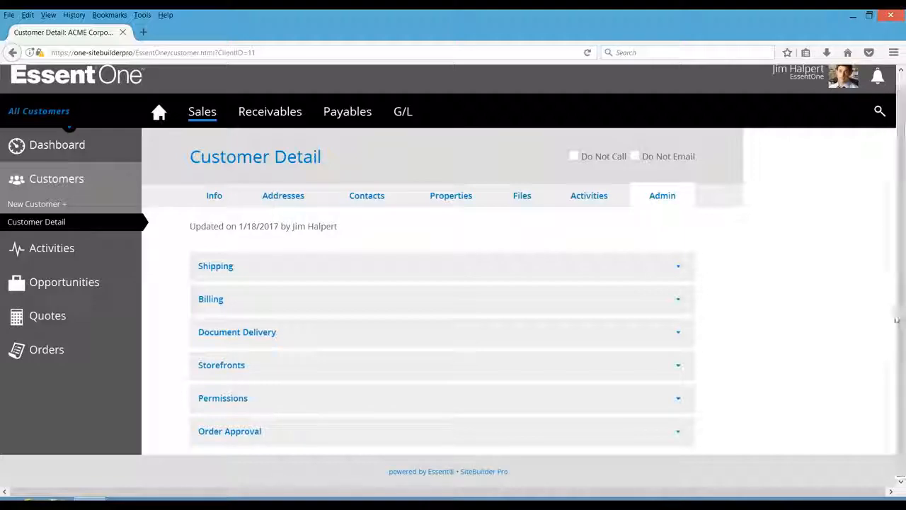
- Review the customer's Storefronts and Order Approval settings
click(680, 368)
drag(903, 305, 901, 386)
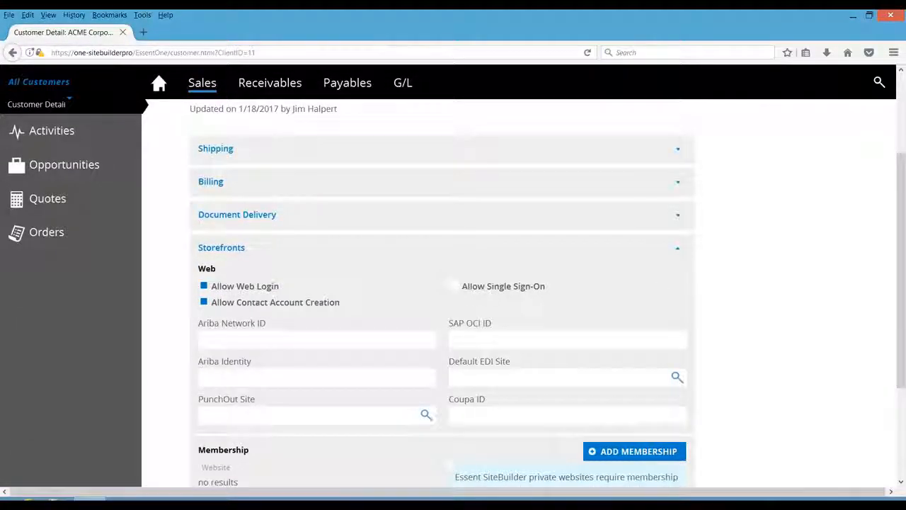
click(677, 252)
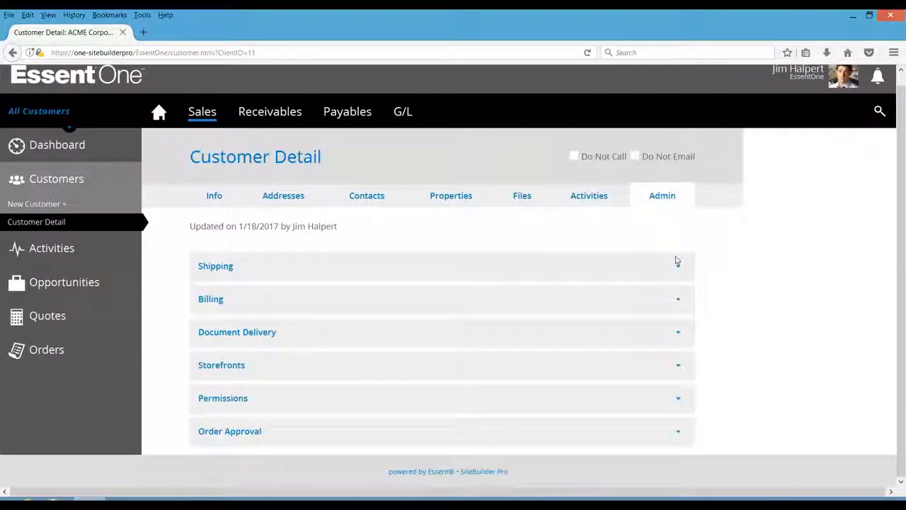
click(681, 435)
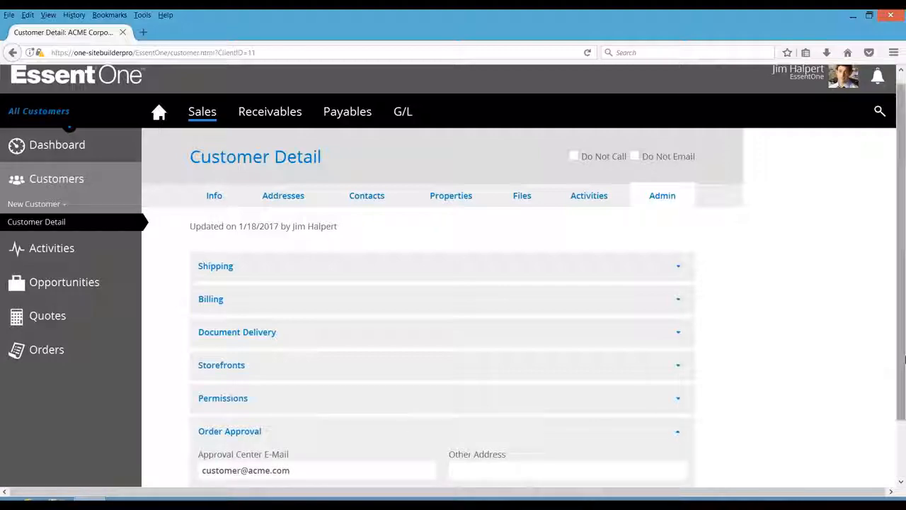
drag(901, 386, 901, 431)
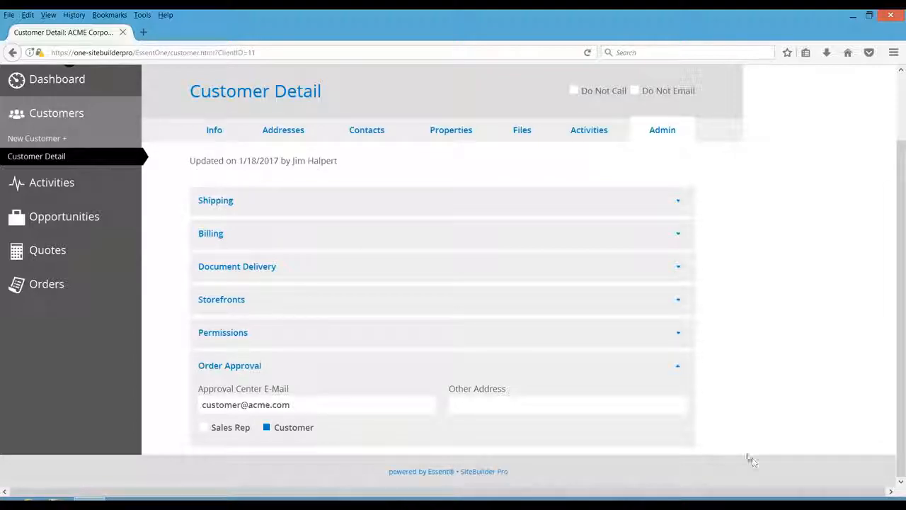
click(678, 366)
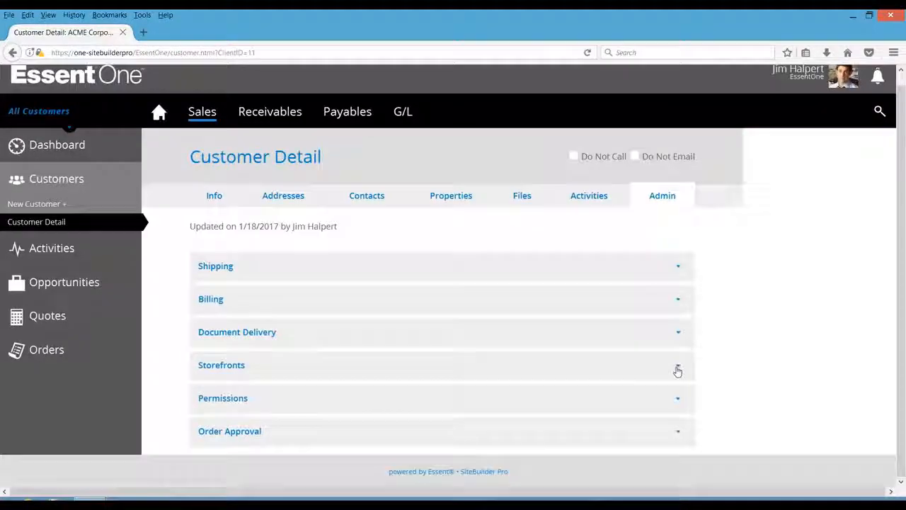
scroll(898, 272, up, 1)
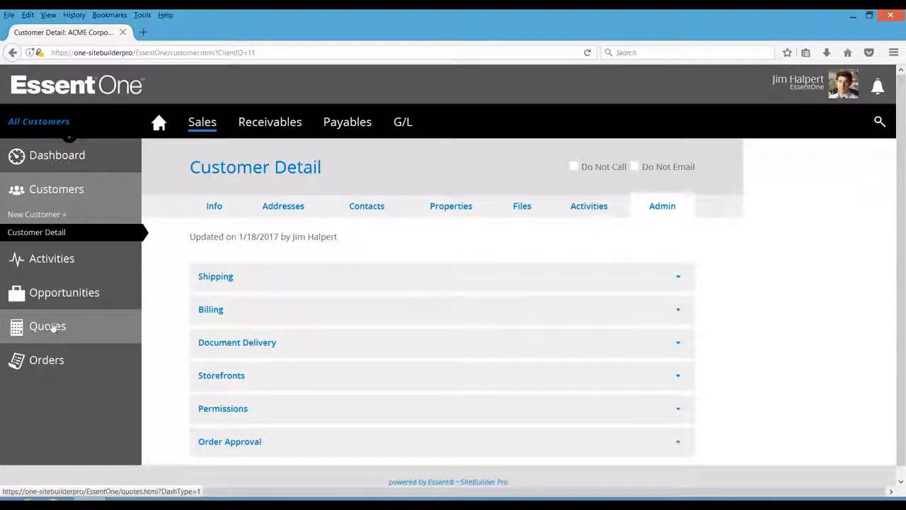
- Start a new opportunity and name it Future Event
click(44, 297)
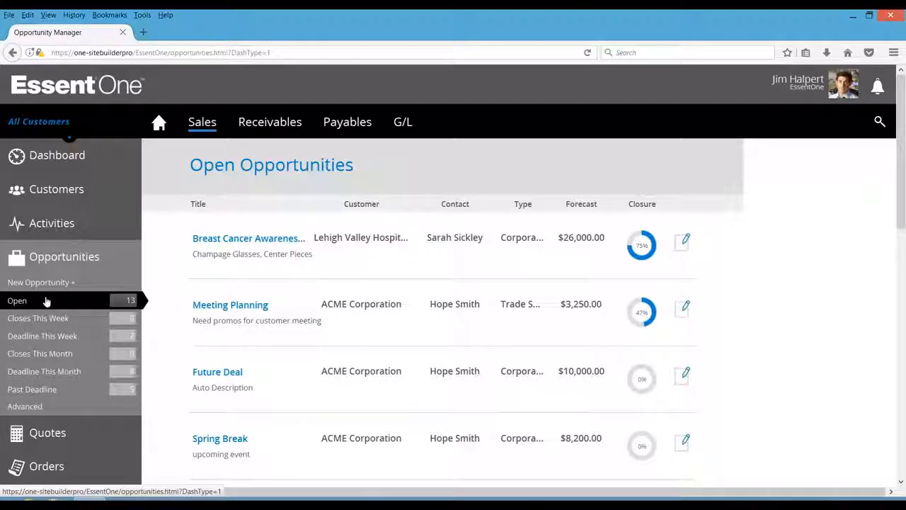
click(41, 283)
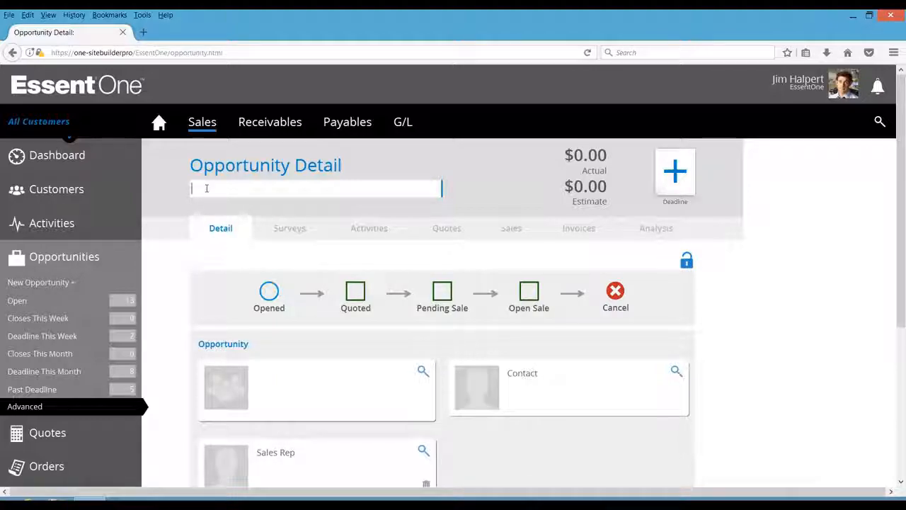
text(Future Eve)
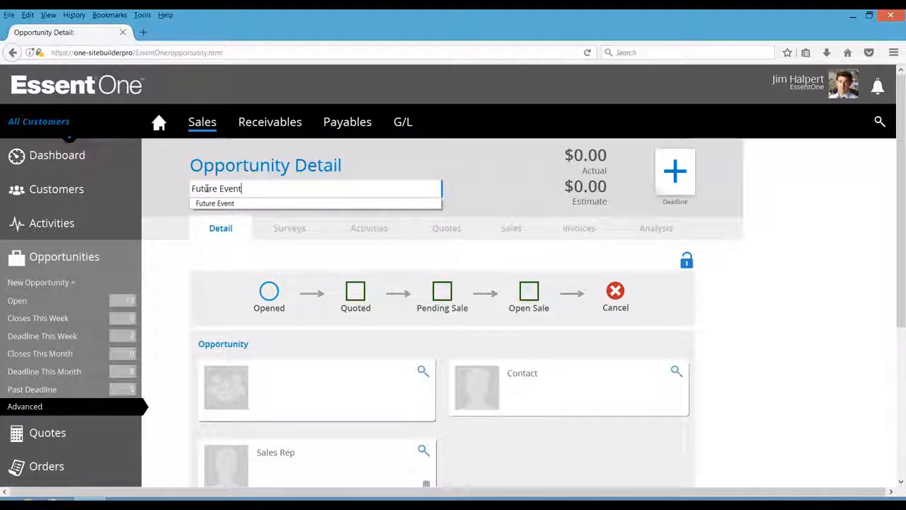
text(nt)
- Set the opportunity's deadline to April 21, 2017
click(683, 172)
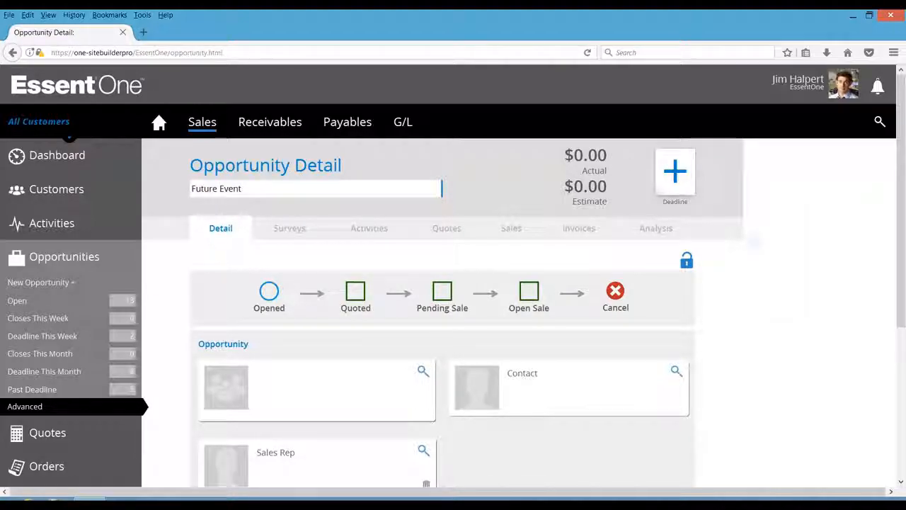
click(726, 164)
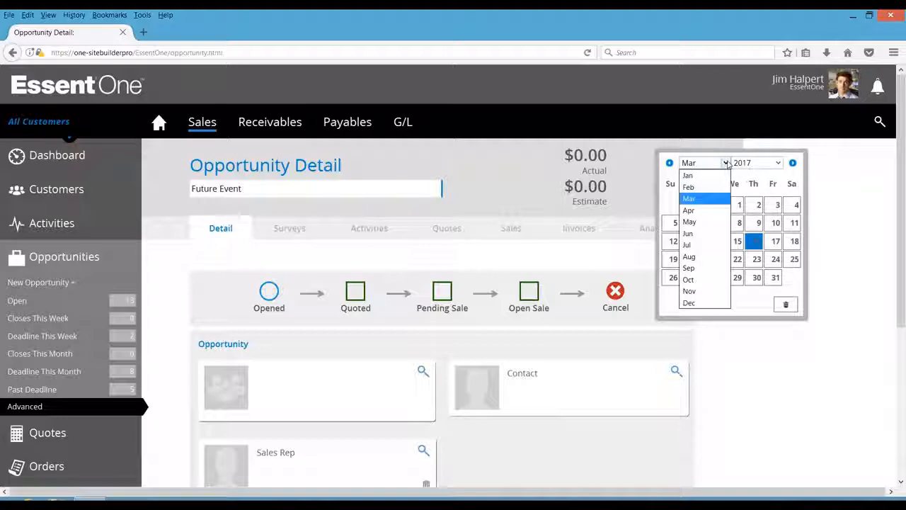
click(689, 211)
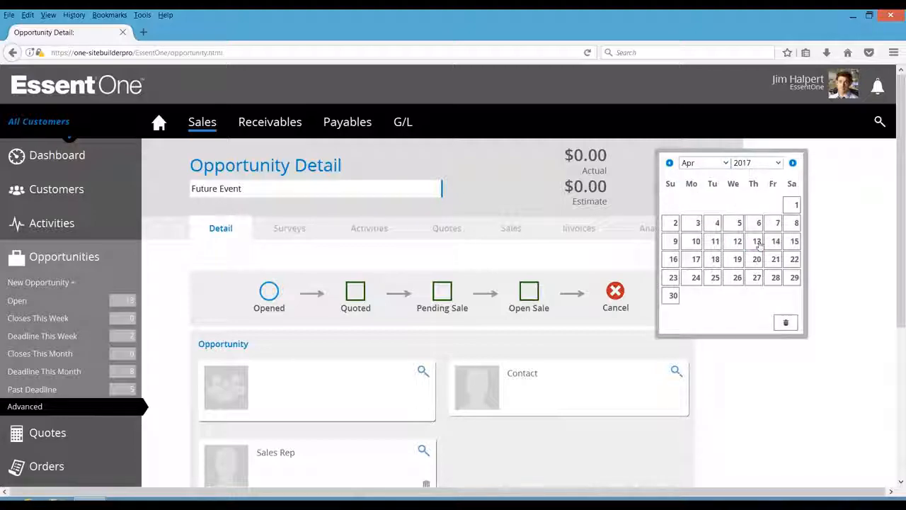
click(775, 260)
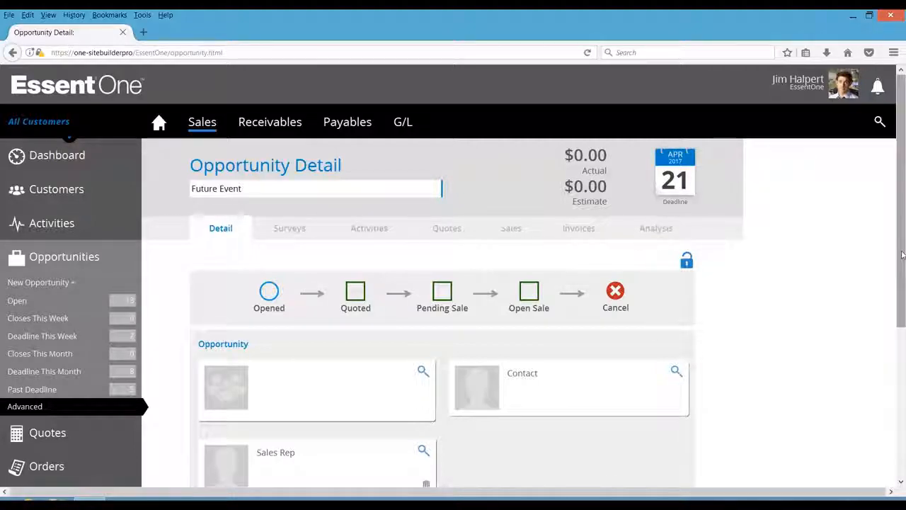
- Link the opportunity to ACME Corporation by searching customers for the organization acme
scroll(901, 255, down, 1)
click(424, 339)
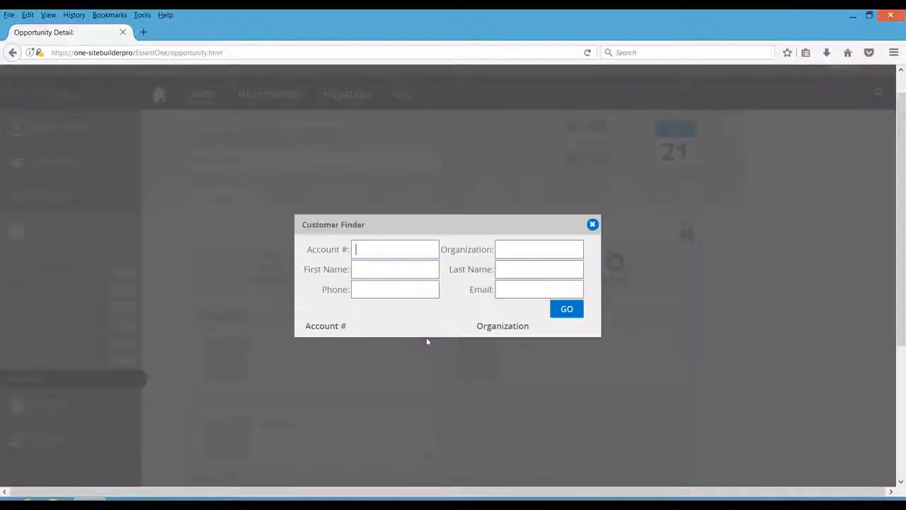
click(505, 249)
text(acme)
click(559, 315)
click(570, 442)
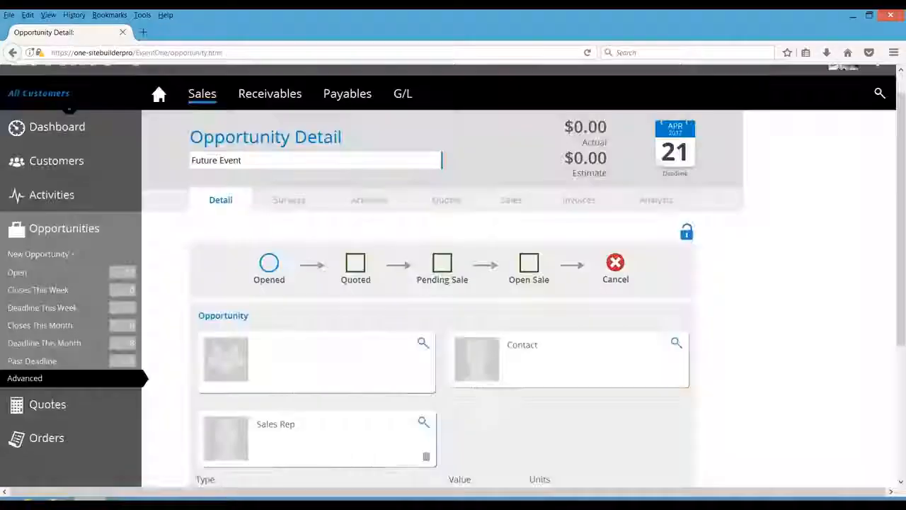
- Search the customer's client contacts and assign the CEO contact to the opportunity
click(677, 345)
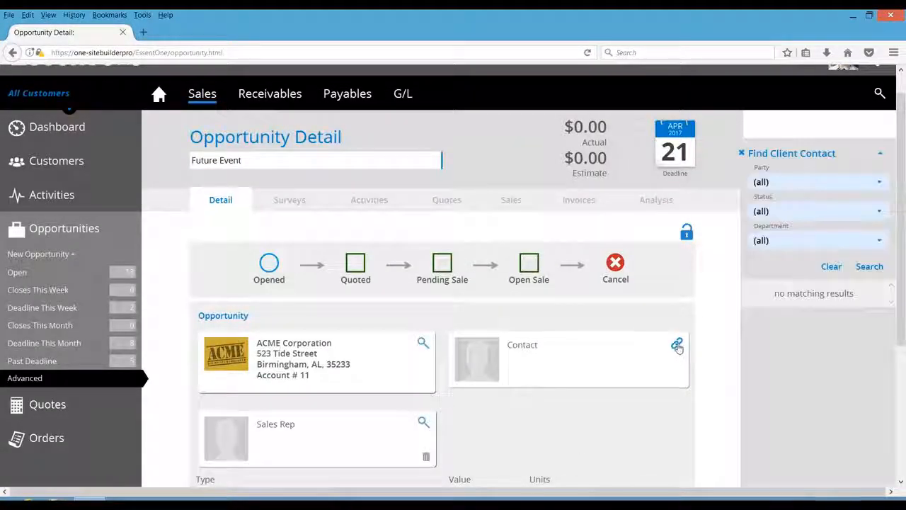
click(865, 268)
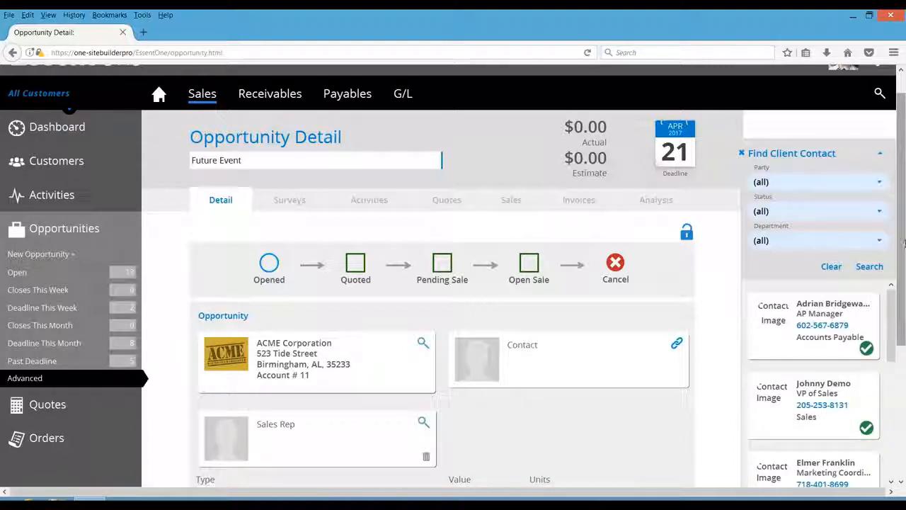
scroll(892, 344, down, 3)
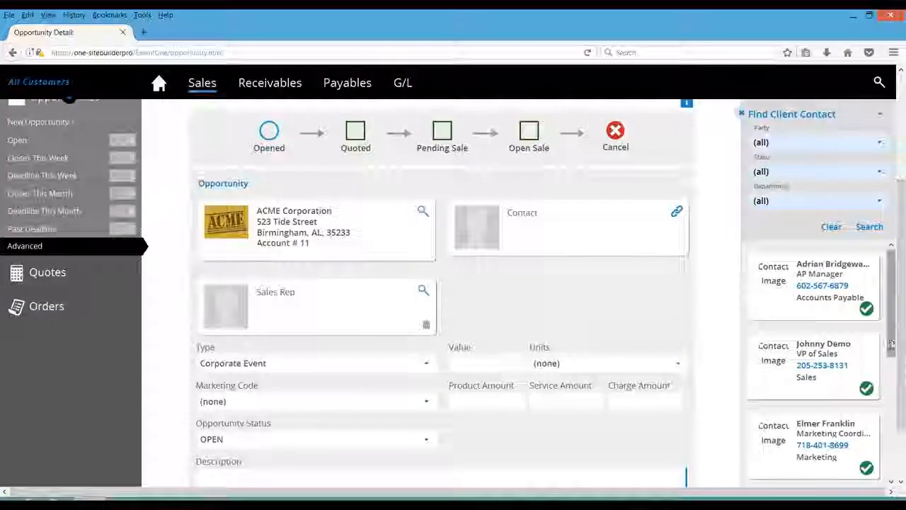
scroll(892, 343, down, 3)
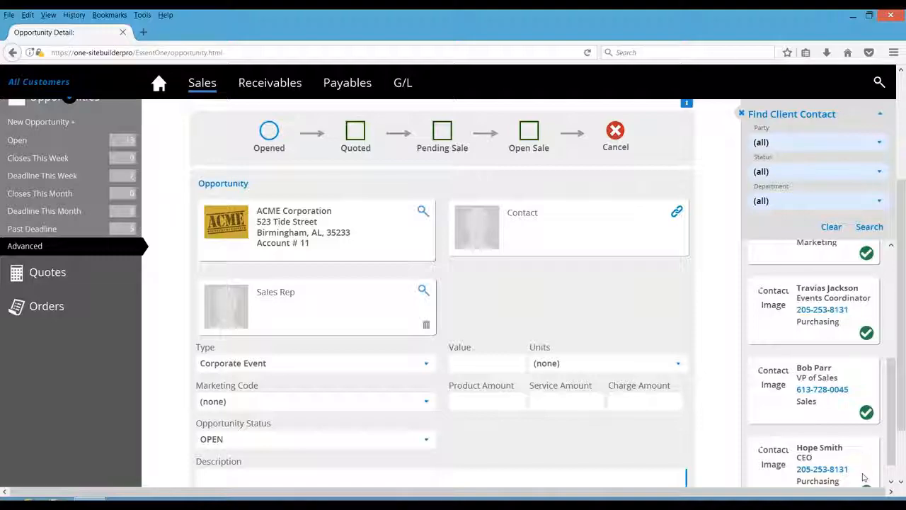
scroll(864, 475, down, 1)
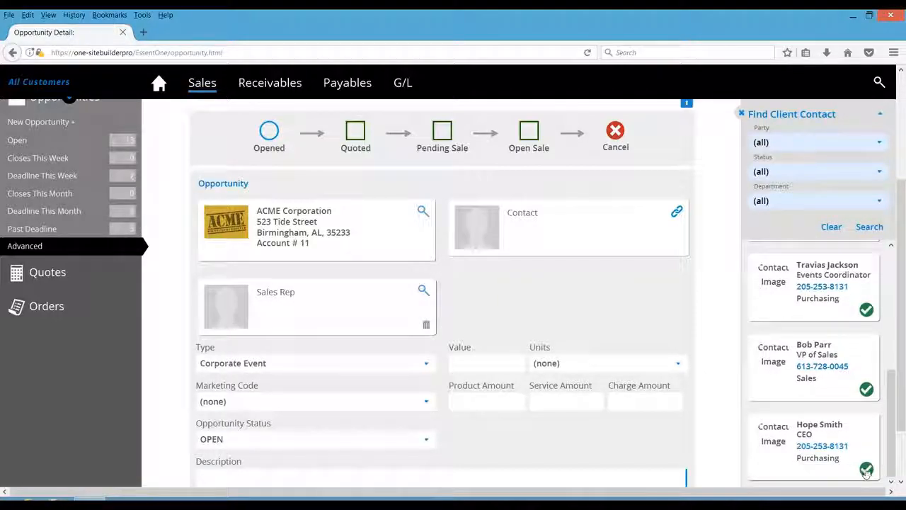
click(865, 471)
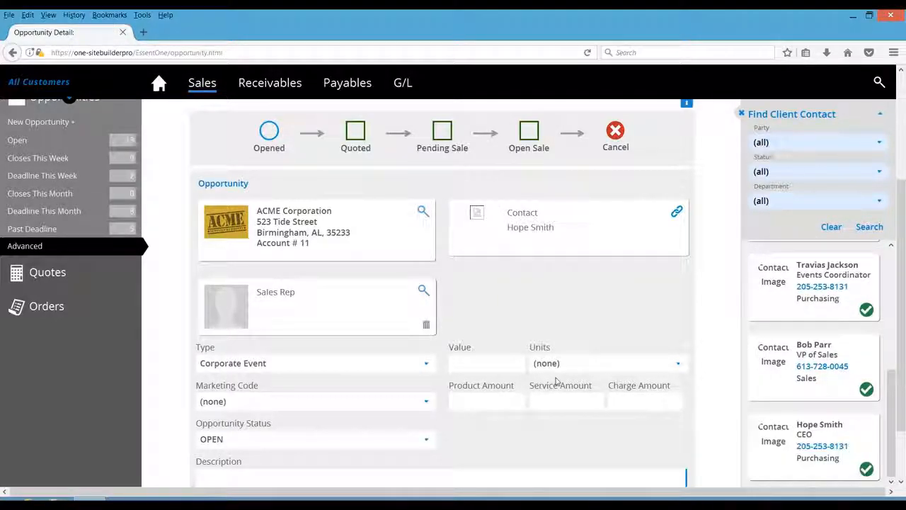
- Search all employees and assign the Administration employee as the opportunity's sales rep
click(423, 291)
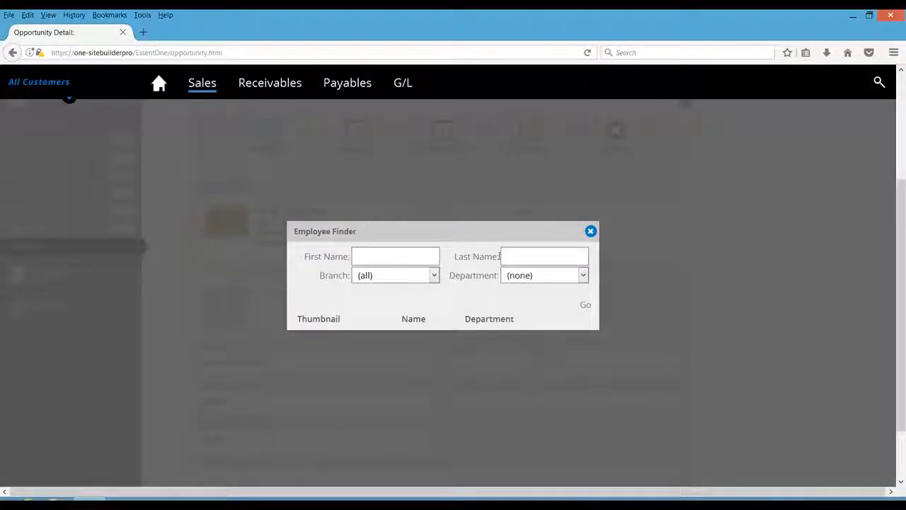
click(585, 304)
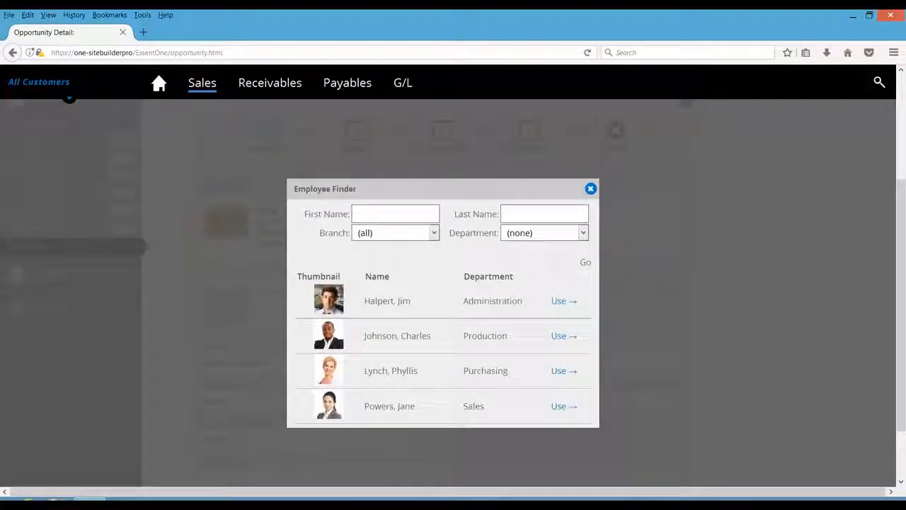
click(566, 310)
drag(902, 292, 900, 321)
- Enter the opportunity description end user show case
click(481, 437)
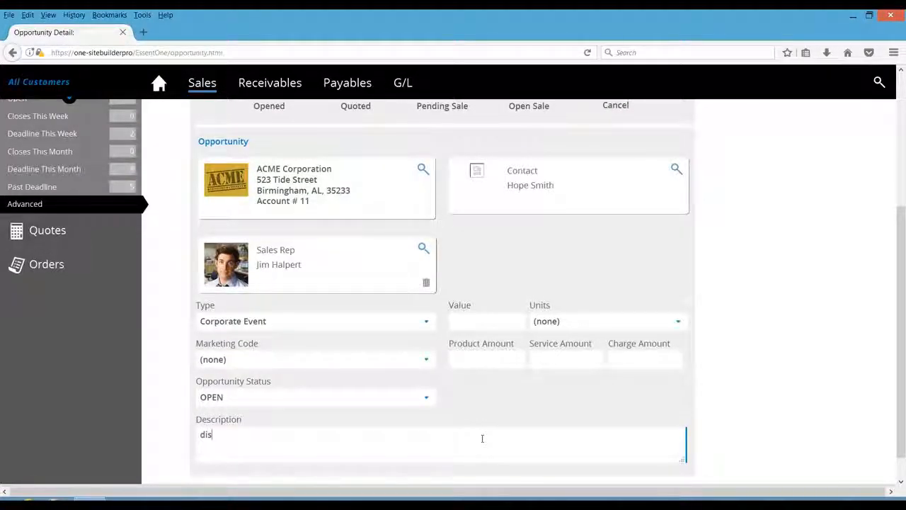
text(distri)
key(BackSpace)
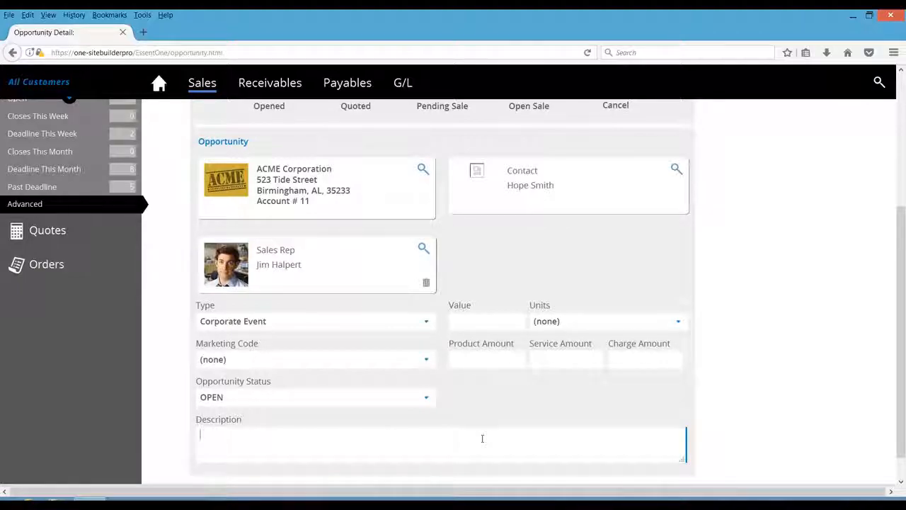
text(end user show case)
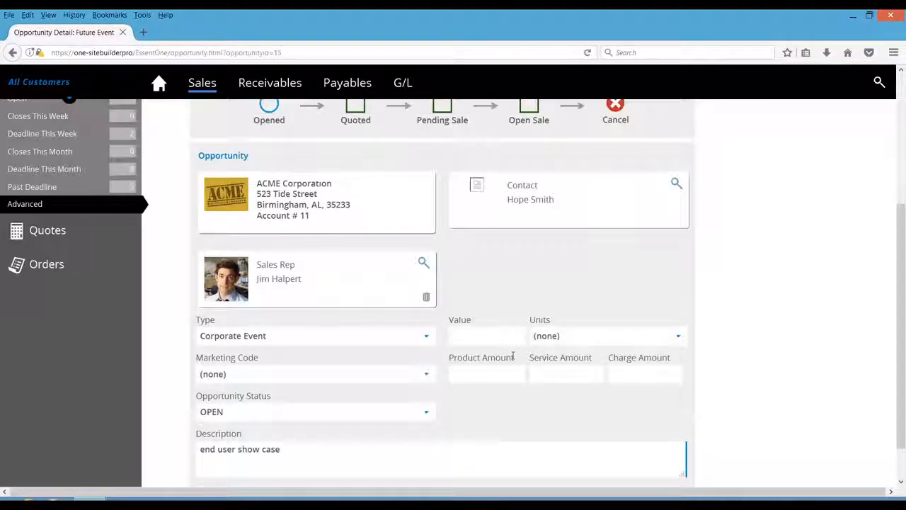
- Set the product amount to 5000 and the service amount to 1000
text(5000)
click(558, 367)
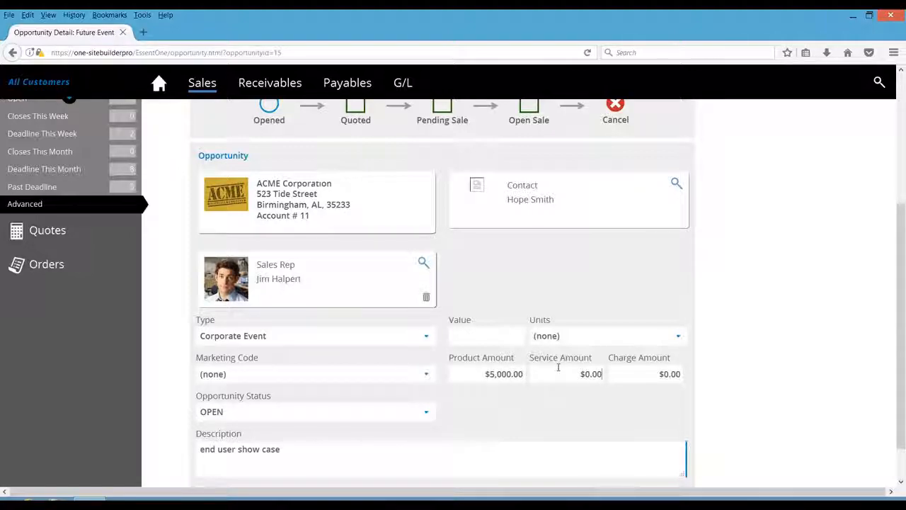
drag(570, 373, 607, 374)
text(1000)
click(584, 410)
drag(901, 342, 875, 239)
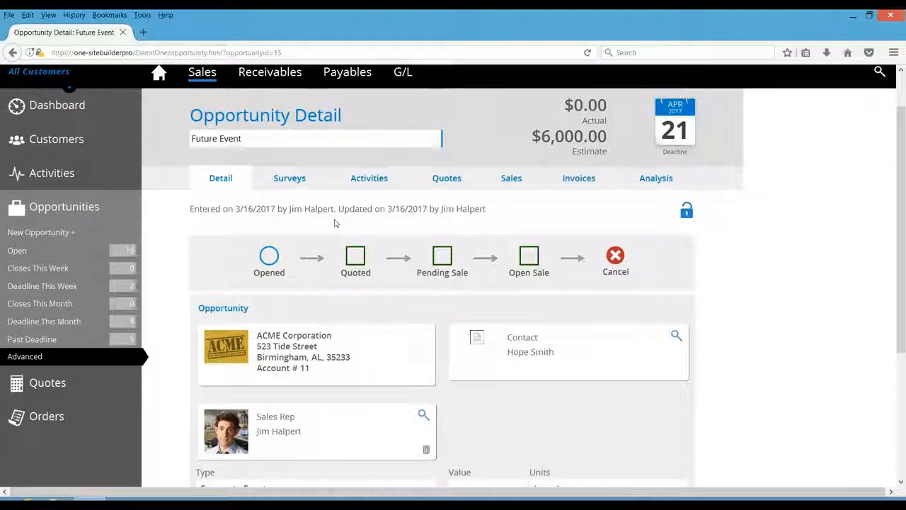
- Update the opportunity survey, giving the contact's first name as decision maker and 6000 as budget
click(289, 180)
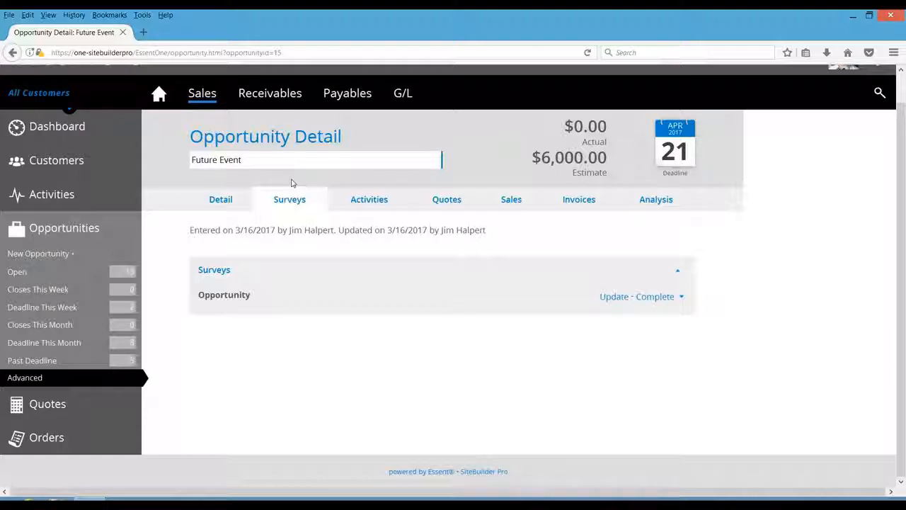
click(613, 298)
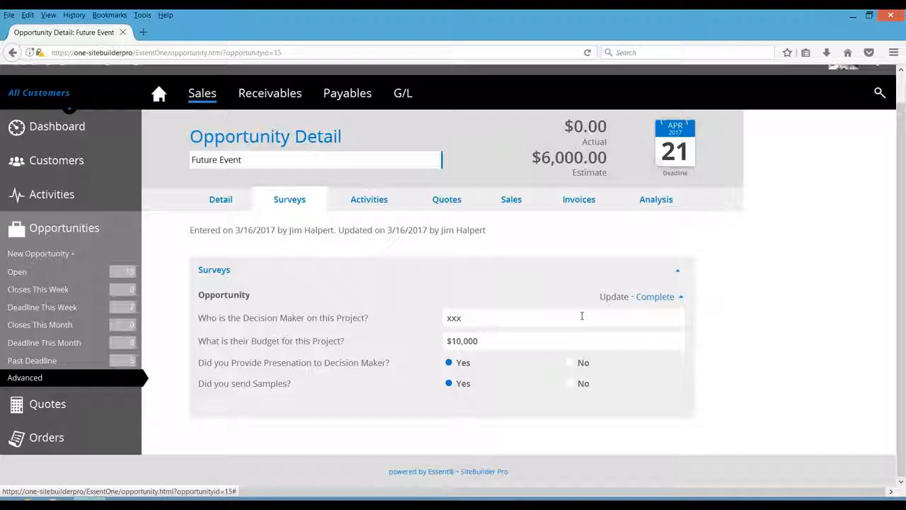
drag(582, 315, 419, 307)
text(Hi)
key(BackSpace)
text(ope)
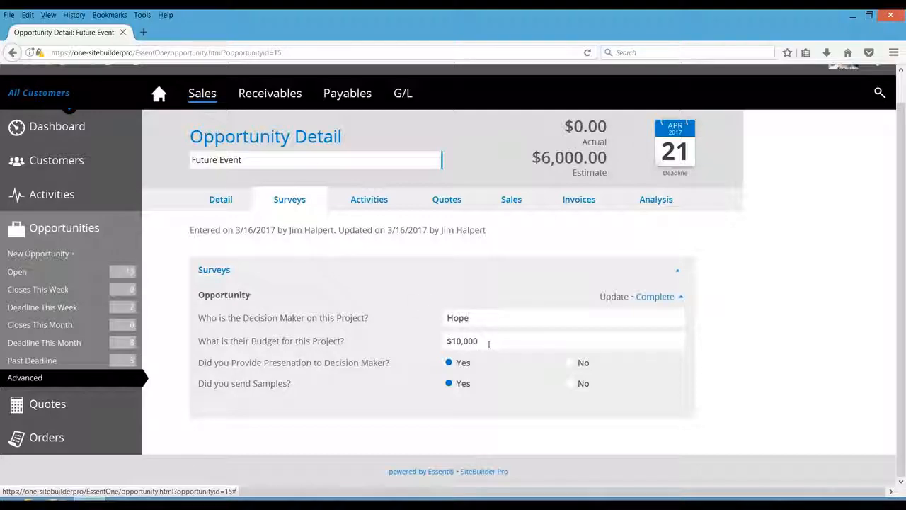
drag(485, 342, 405, 342)
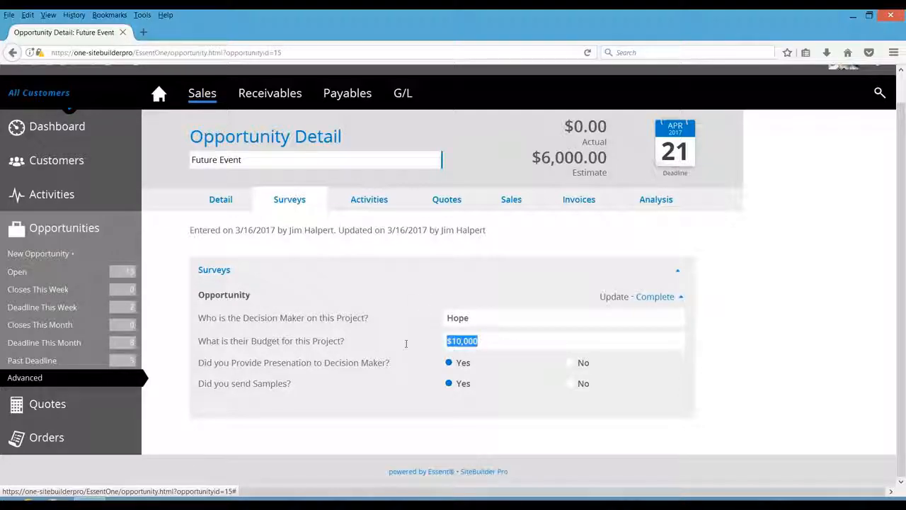
text(6000)
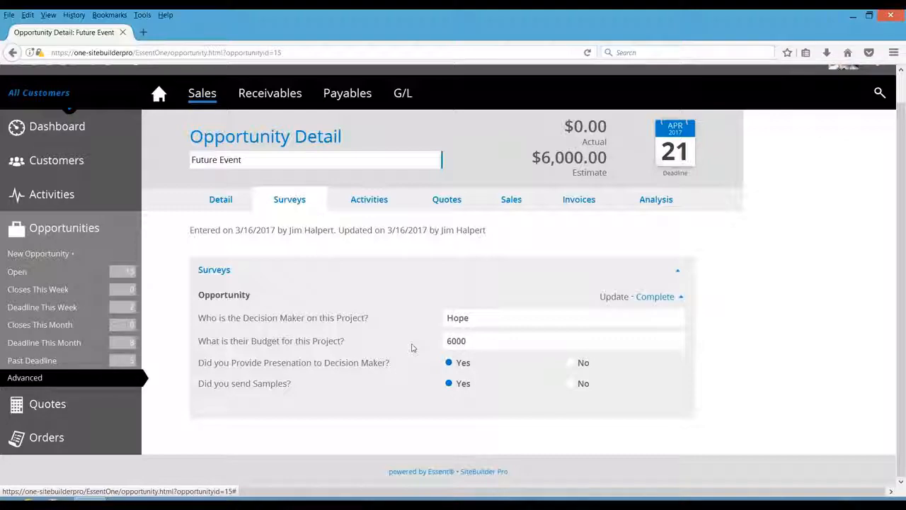
- Answer Yes to the presentation and samples questions and mark the survey complete
click(579, 367)
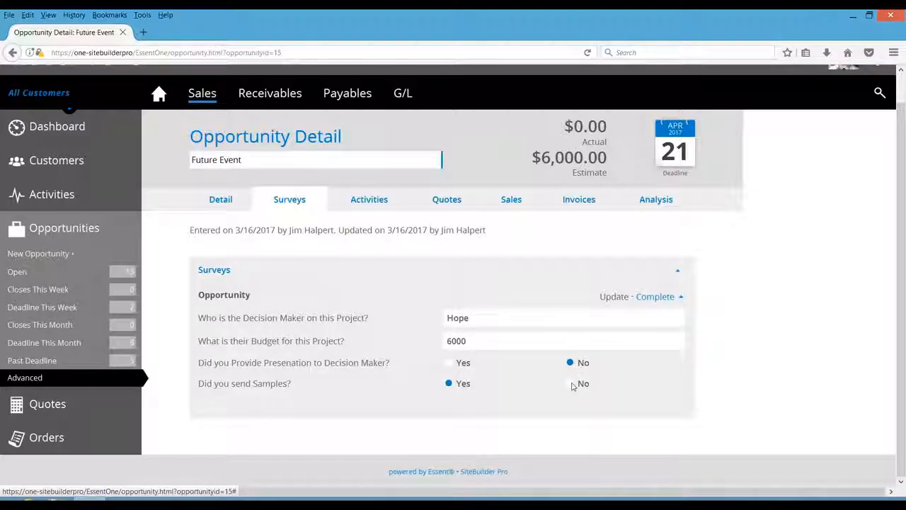
click(572, 383)
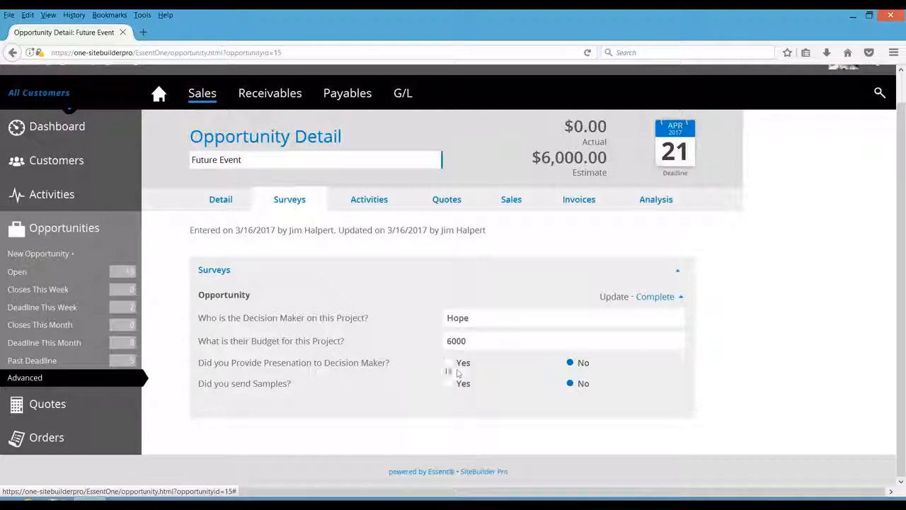
click(450, 366)
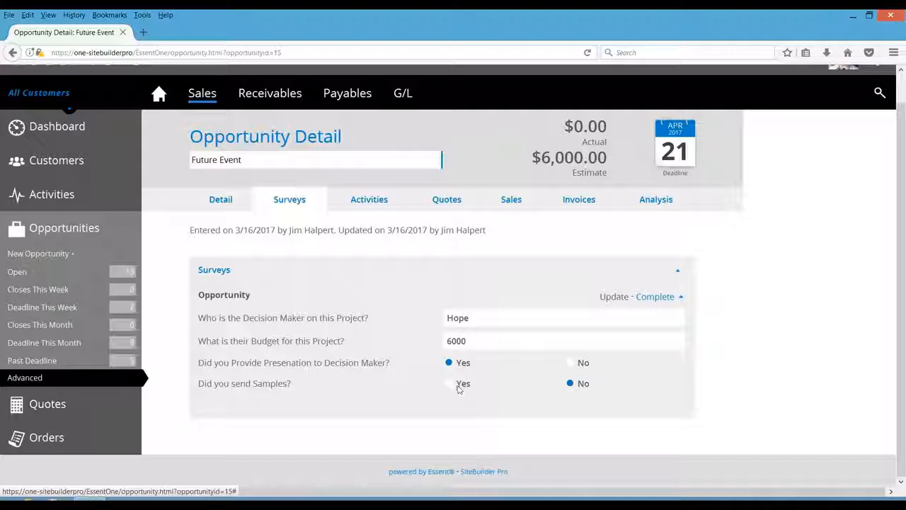
click(457, 387)
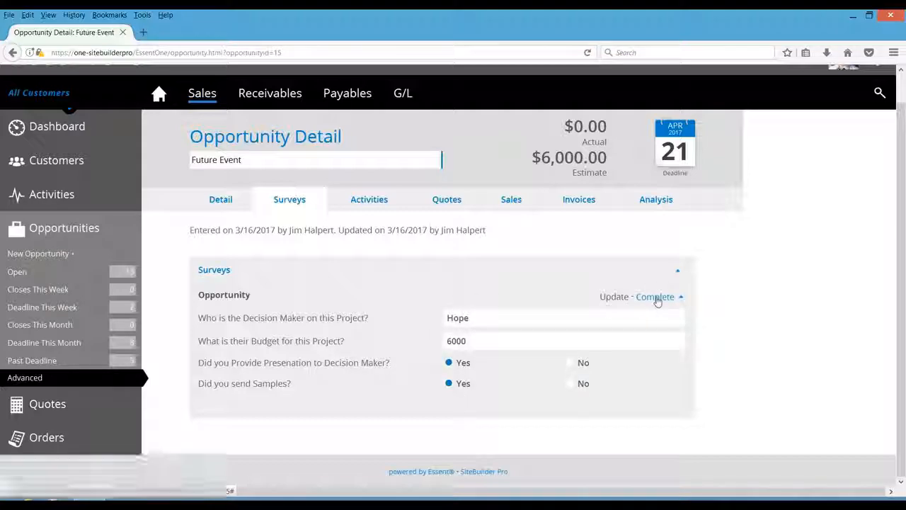
click(656, 297)
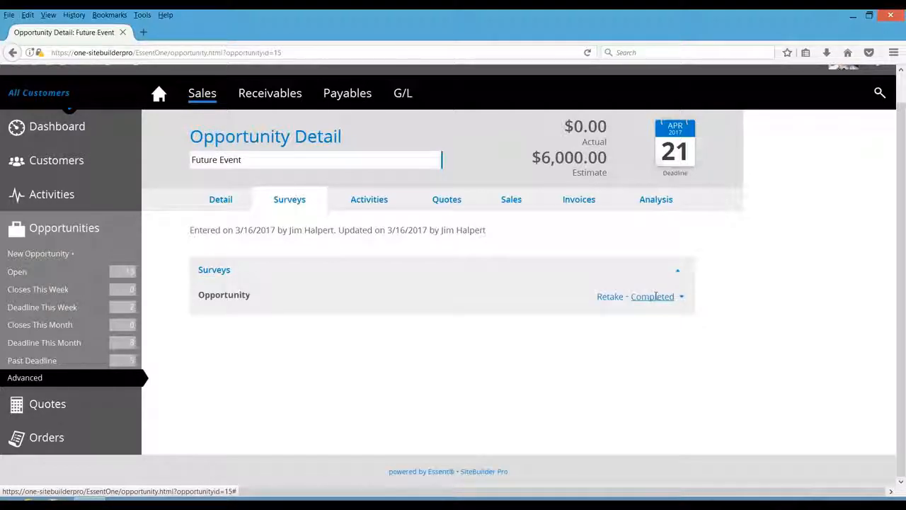
- Add a new activity for the opportunity with the note call close
click(368, 201)
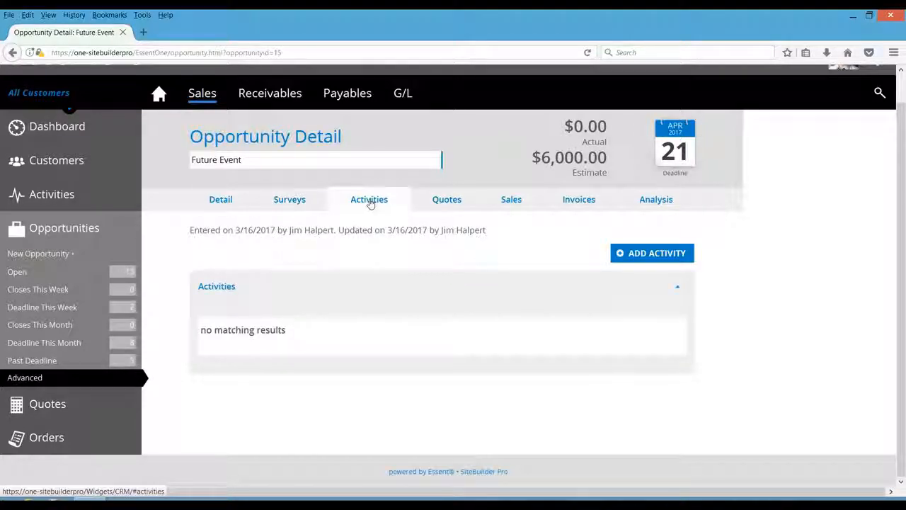
click(633, 254)
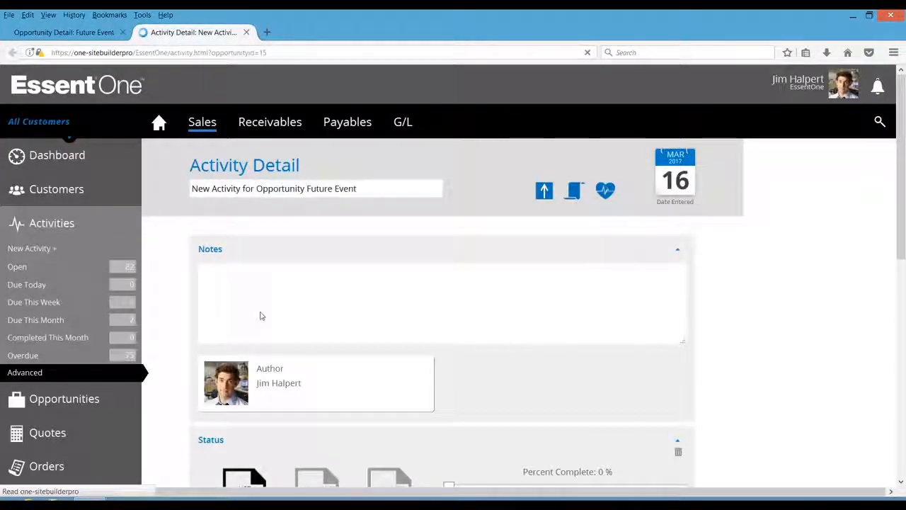
text(call close)
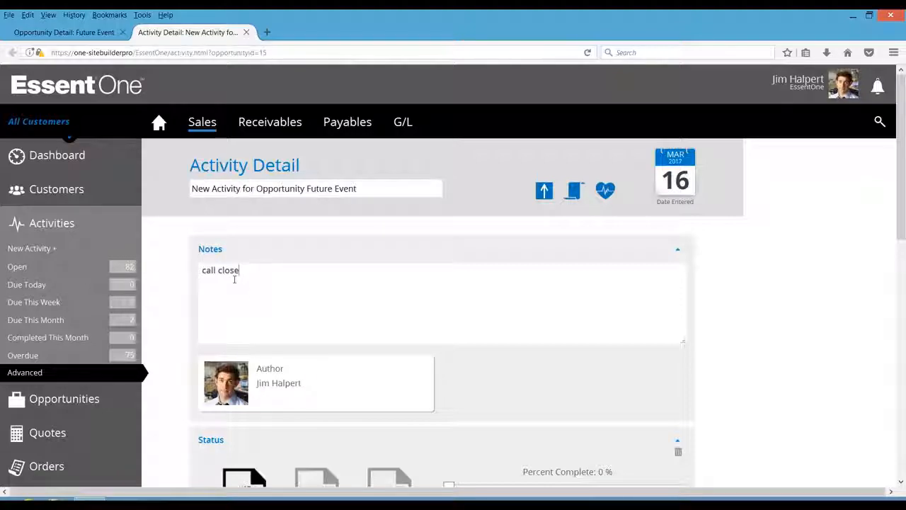
click(79, 35)
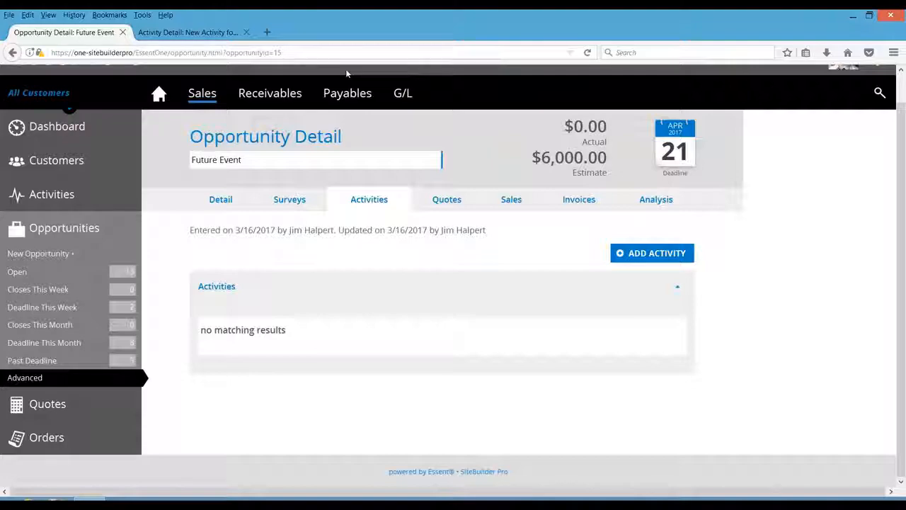
- Create a new quote from the opportunity and set its in-hands date to March 31, 2017
click(447, 200)
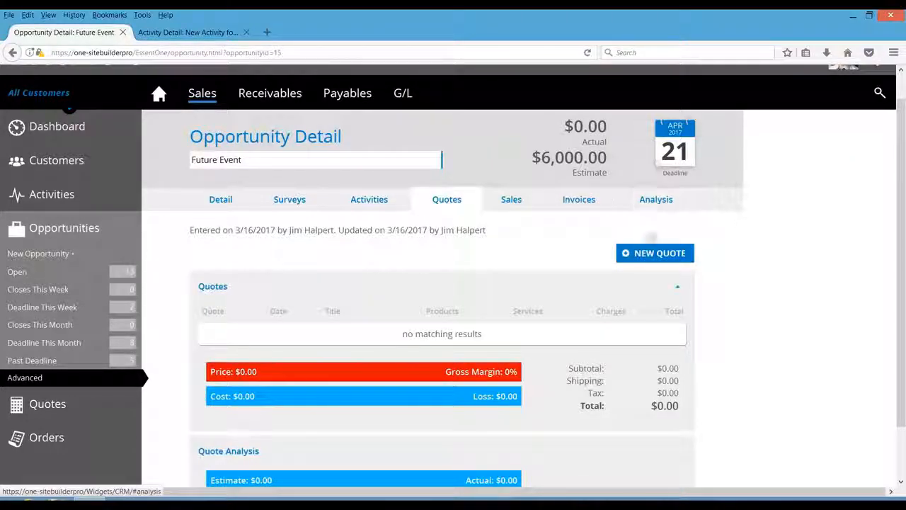
click(630, 252)
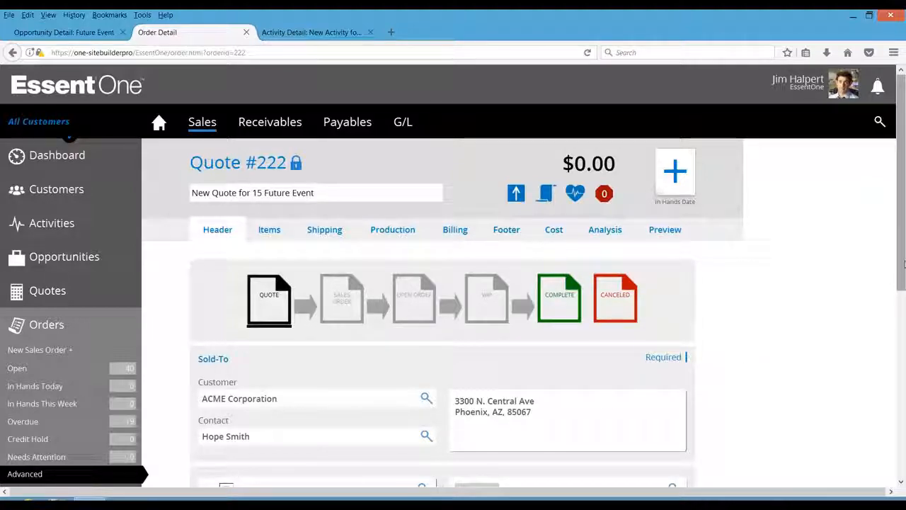
drag(902, 270, 900, 296)
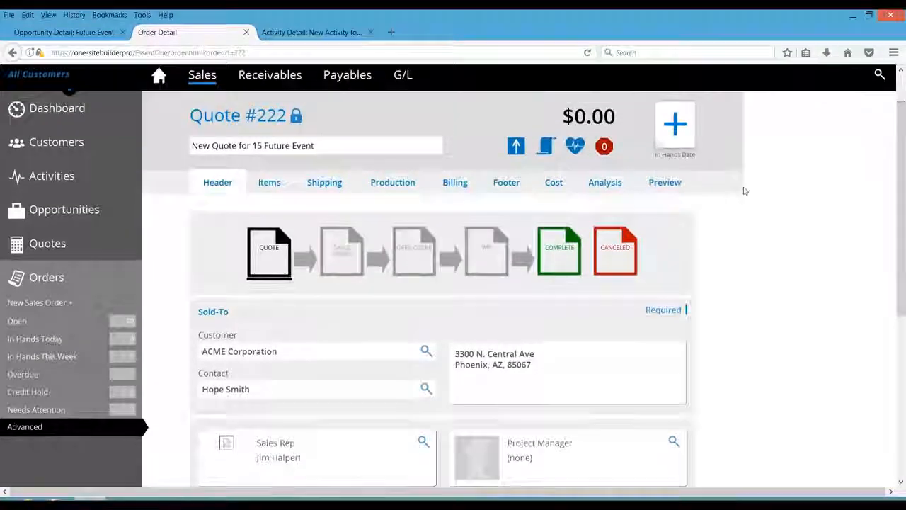
click(675, 126)
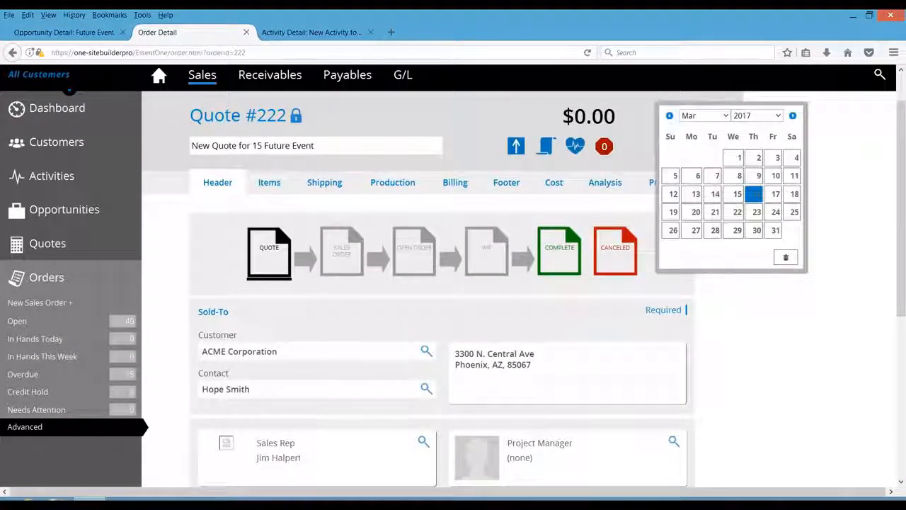
click(775, 229)
drag(902, 260, 873, 223)
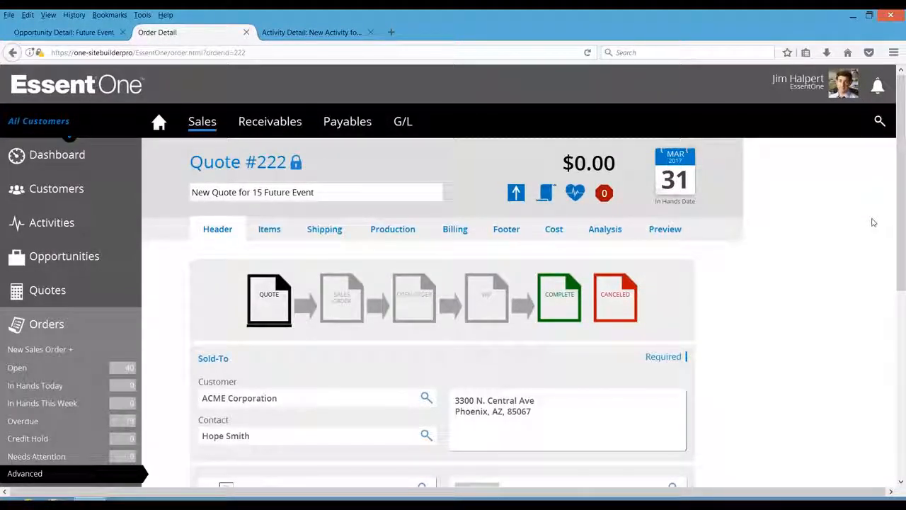
- Open the quote's items, add a product, and search the ASI catalog for baltimore mug
click(269, 230)
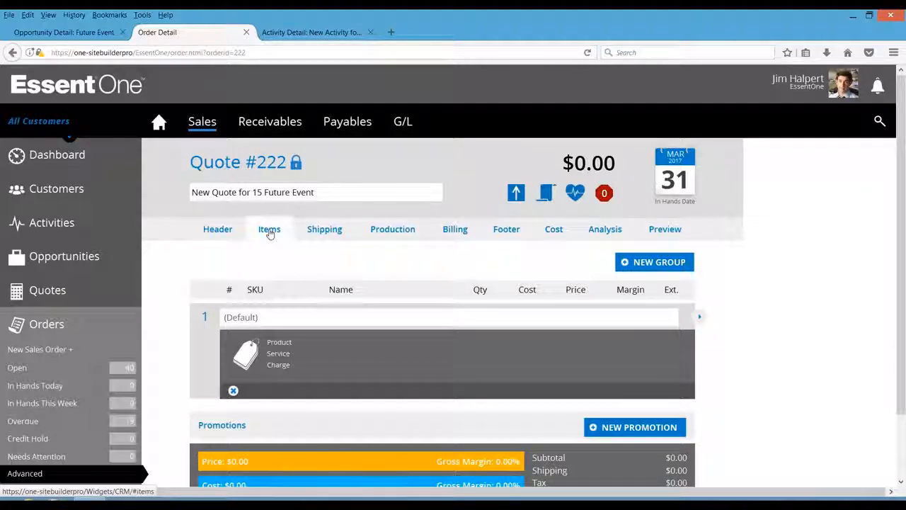
click(282, 345)
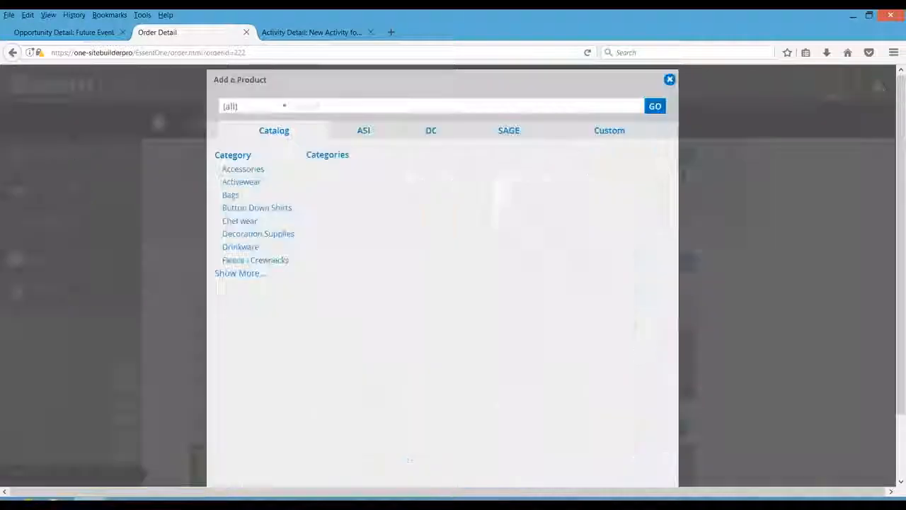
click(599, 134)
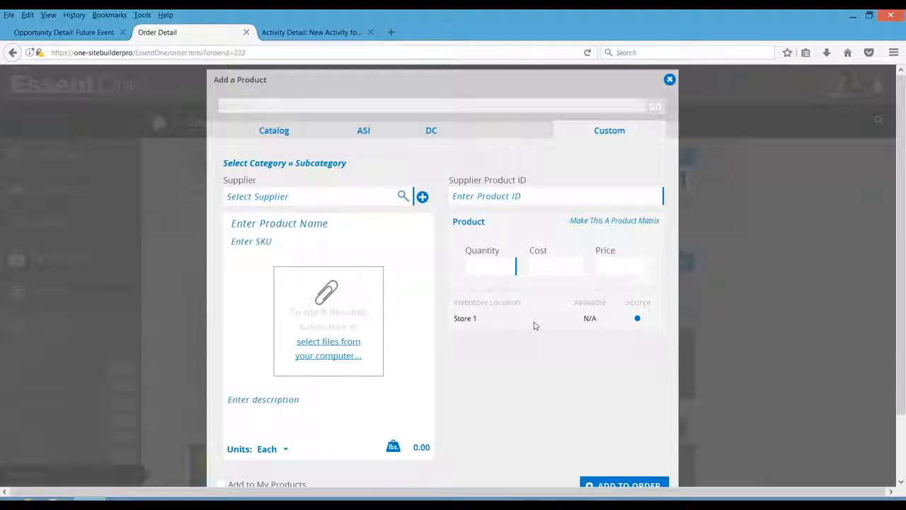
click(368, 136)
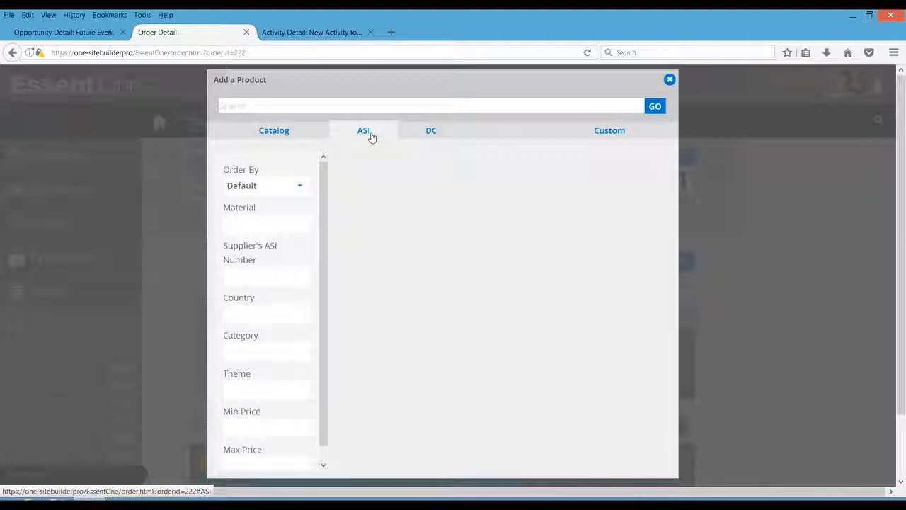
click(316, 107)
text(baltimare)
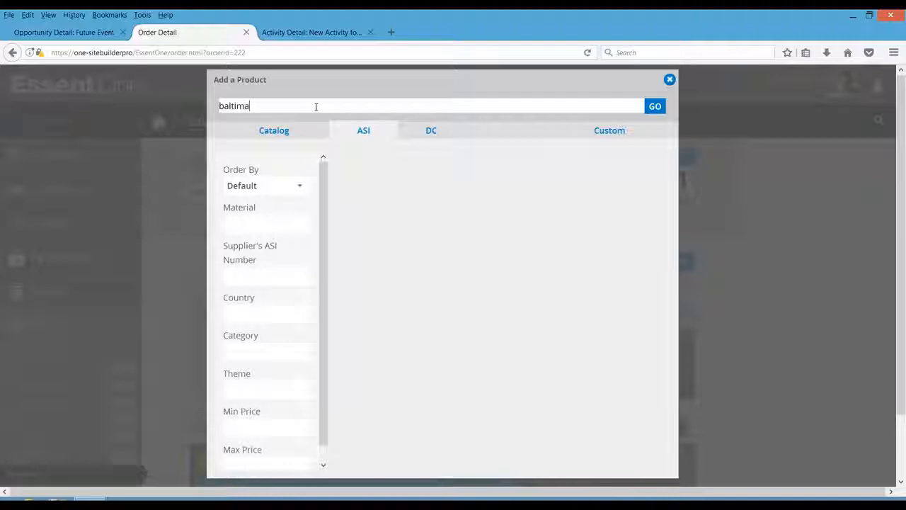
key(BackSpace)
key(BackSpace)
text(ore)
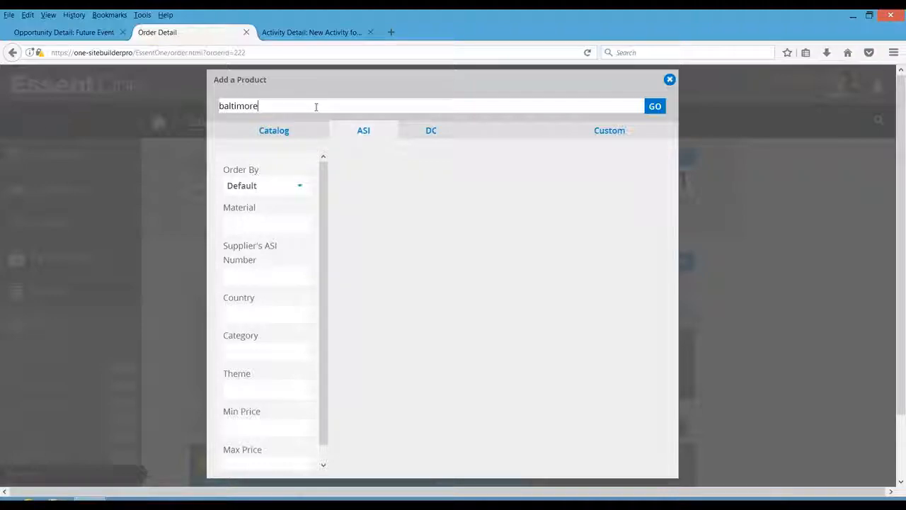
text( mug)
click(655, 107)
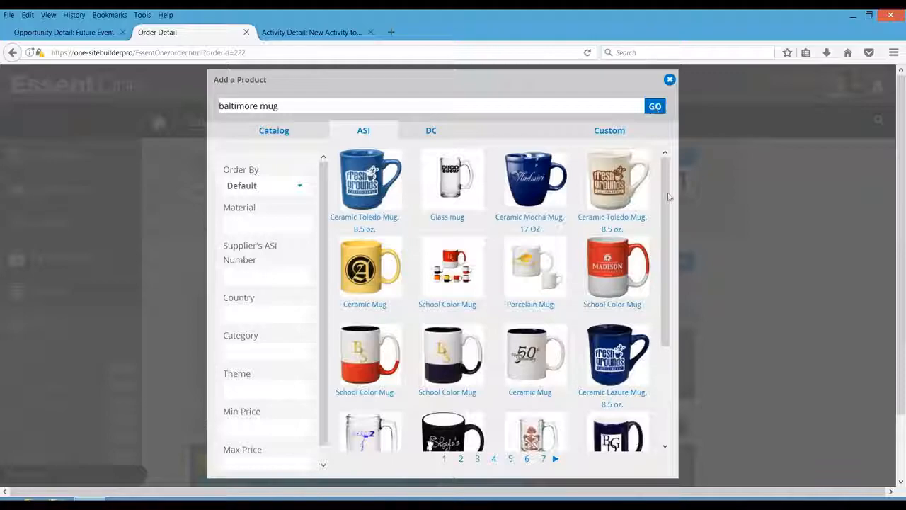
- Select the Ceramic Toledo Mug, 8.5 oz. from the results and set its quantity to 100
scroll(659, 322, down, 2)
scroll(660, 322, down, 1)
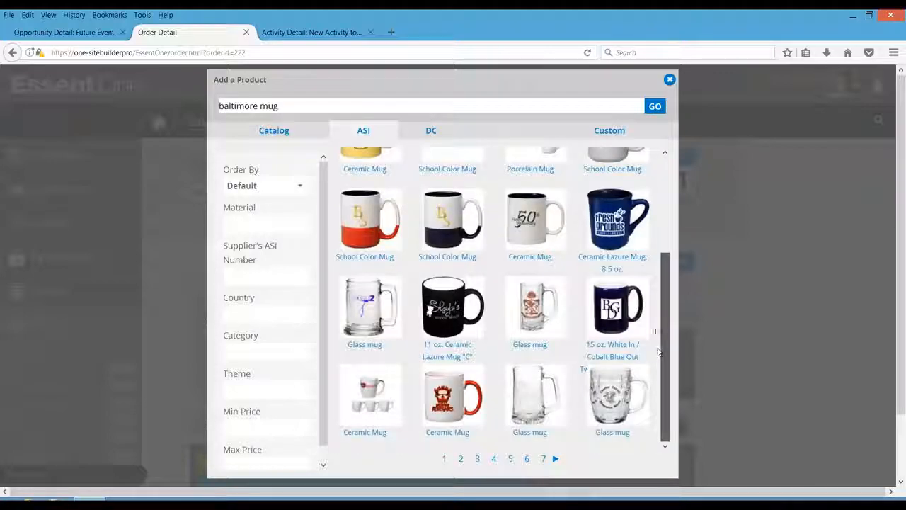
scroll(659, 322, up, 4)
click(374, 188)
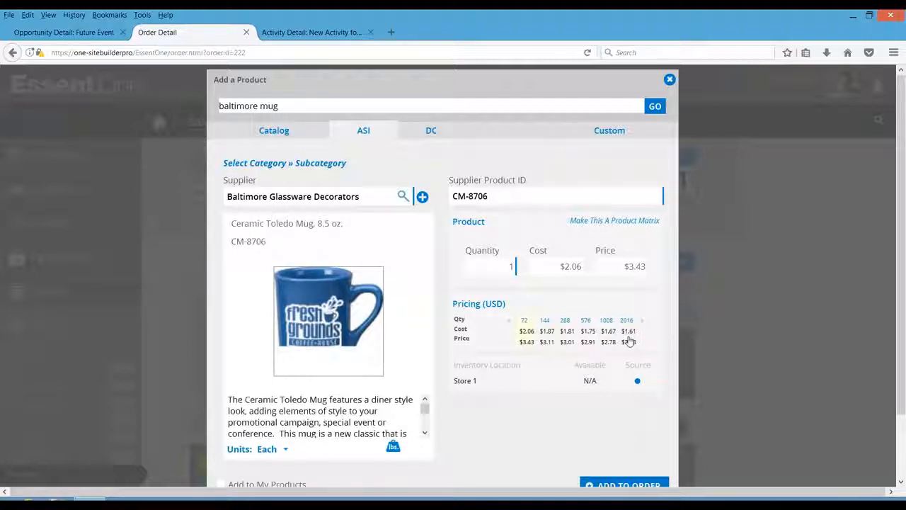
click(525, 275)
text(00)
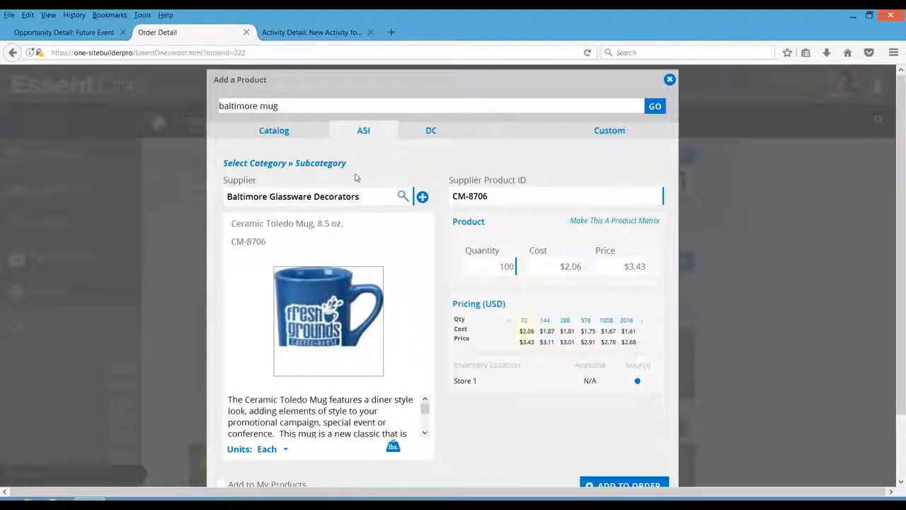
- Set the product's category to Drinkware » Mugs and add it to the quote
click(284, 164)
click(300, 168)
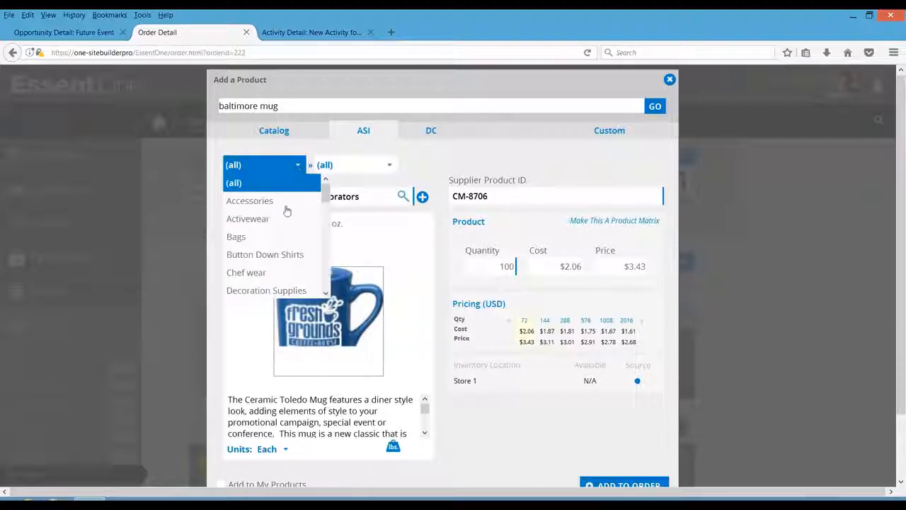
drag(325, 198, 326, 205)
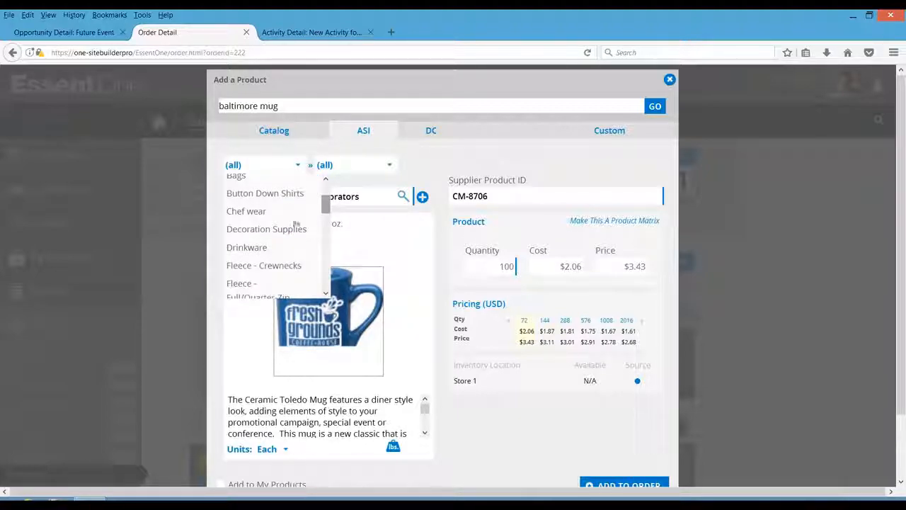
click(248, 211)
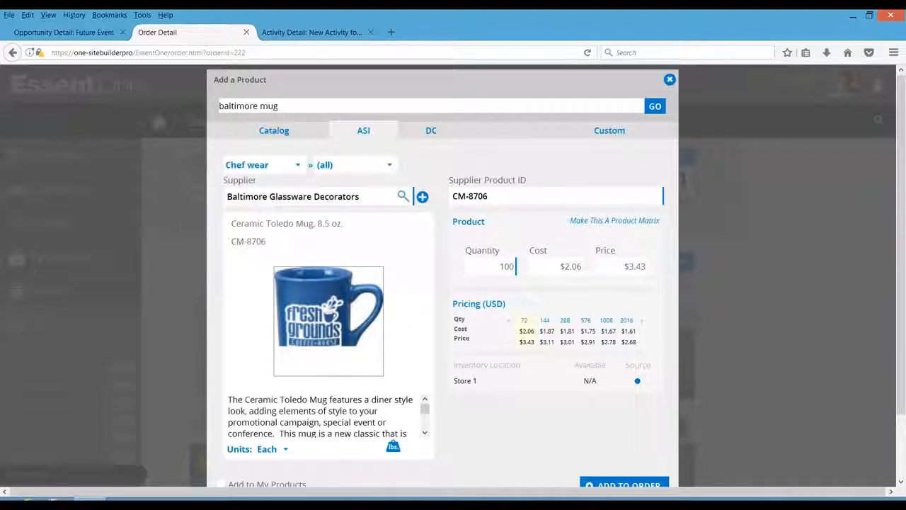
click(298, 165)
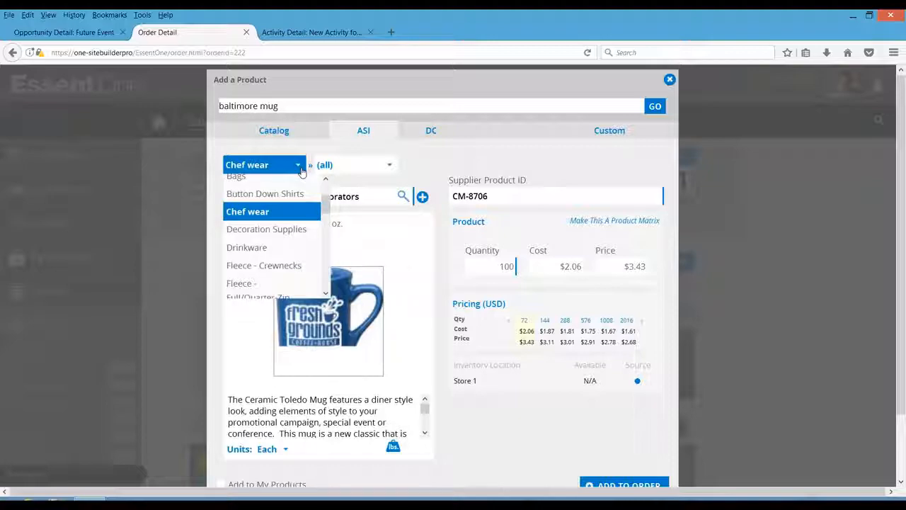
click(271, 256)
click(353, 165)
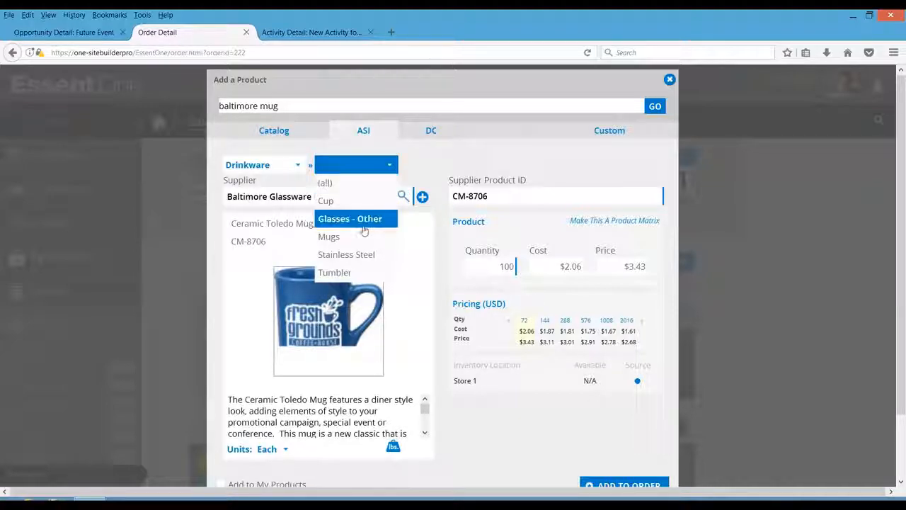
click(353, 239)
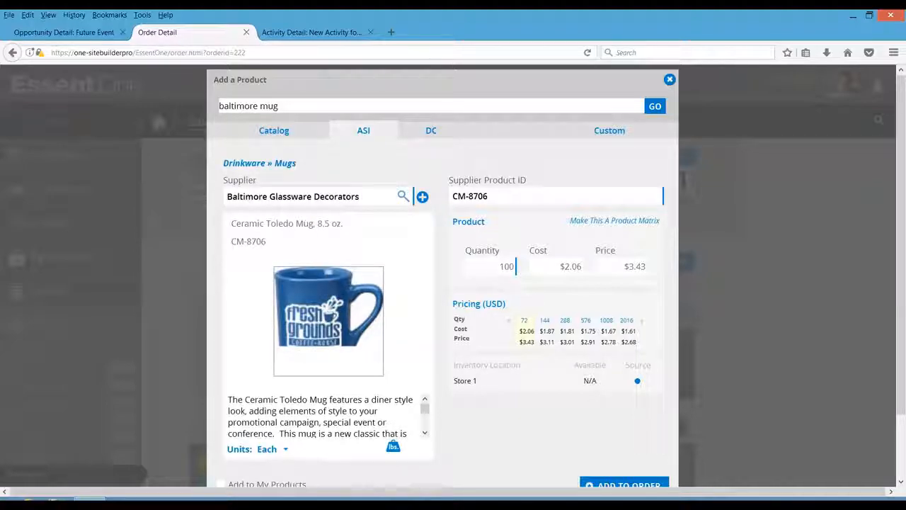
click(623, 486)
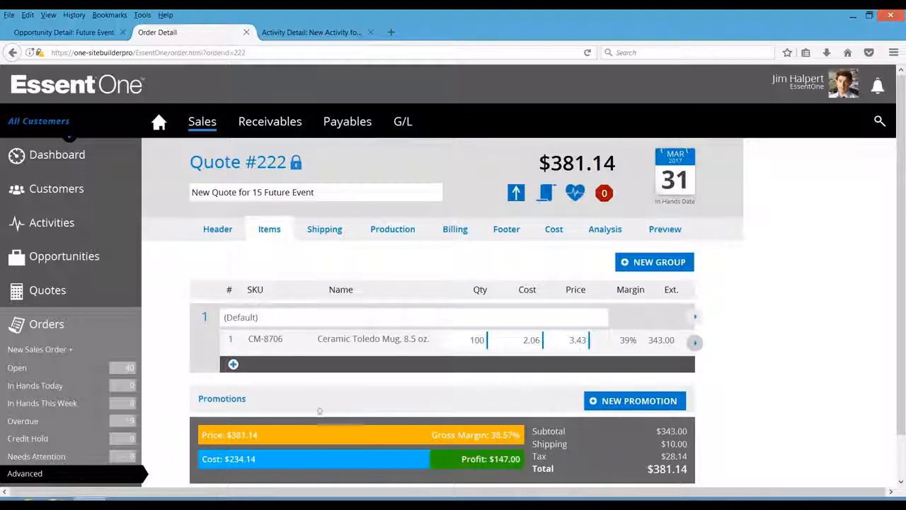
- Open the mug's decoration options for update and upload the acme.gif logo image
click(231, 343)
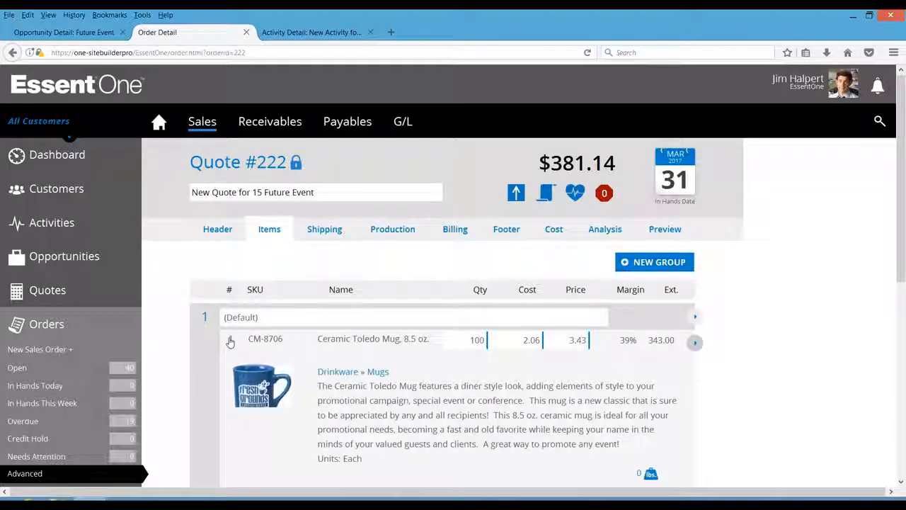
drag(902, 237, 894, 323)
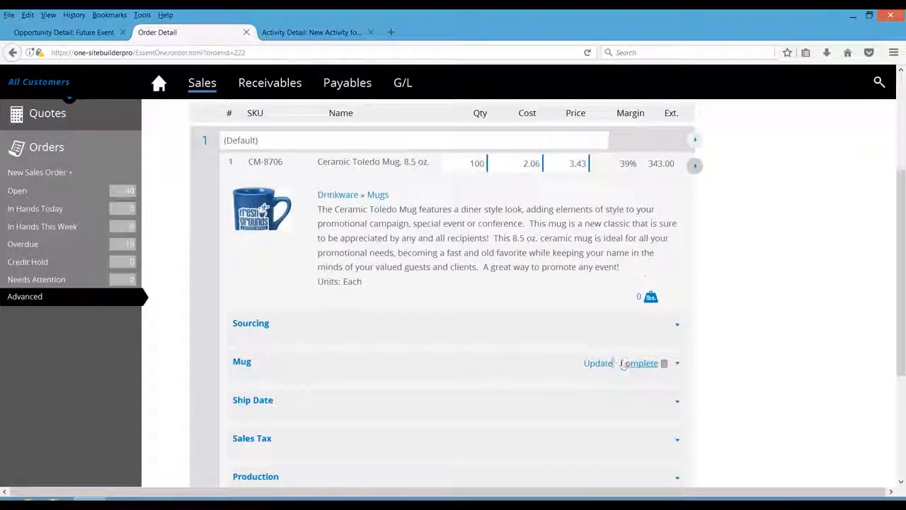
click(598, 363)
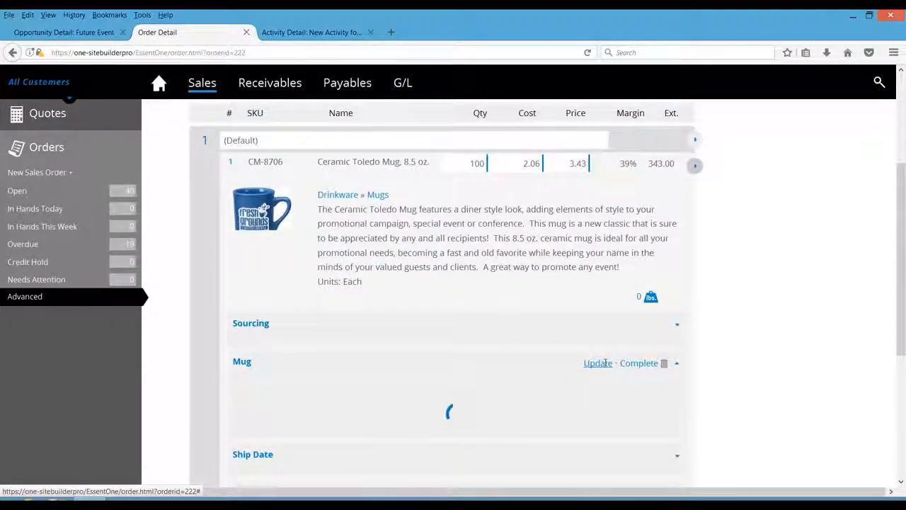
drag(897, 305, 895, 332)
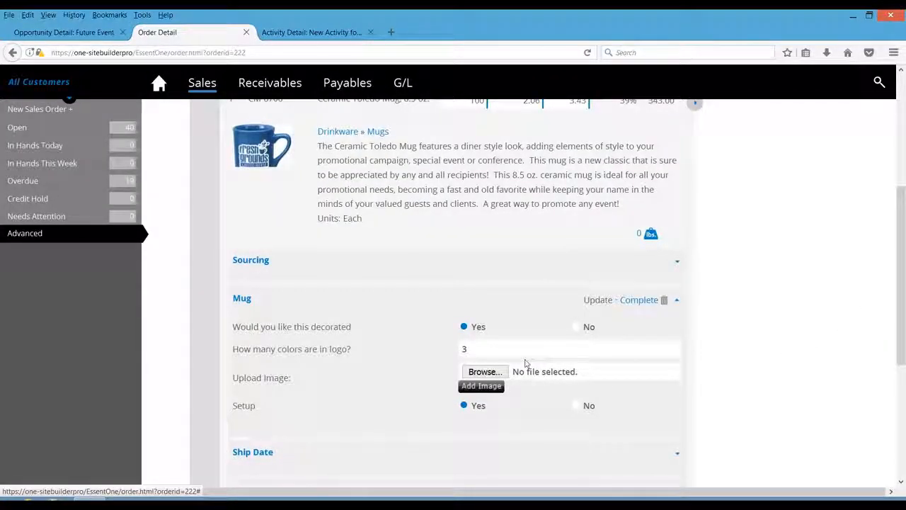
click(484, 371)
click(123, 163)
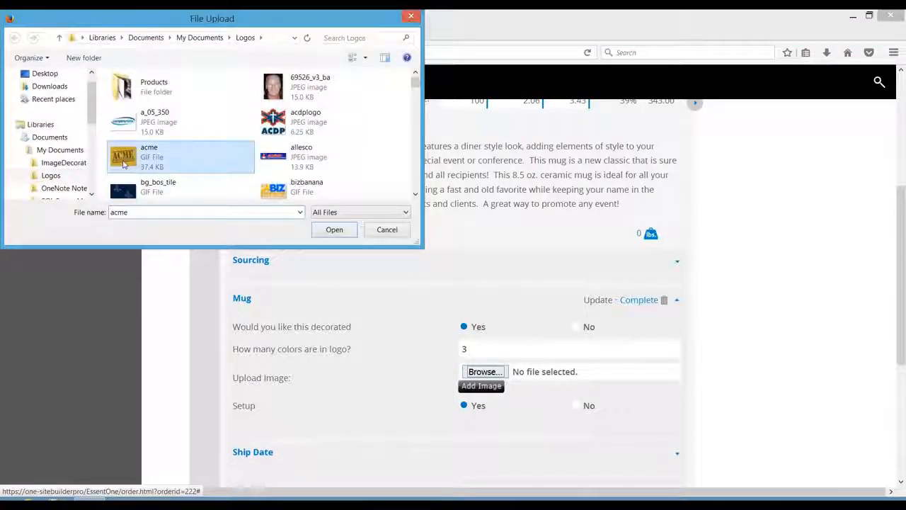
click(340, 234)
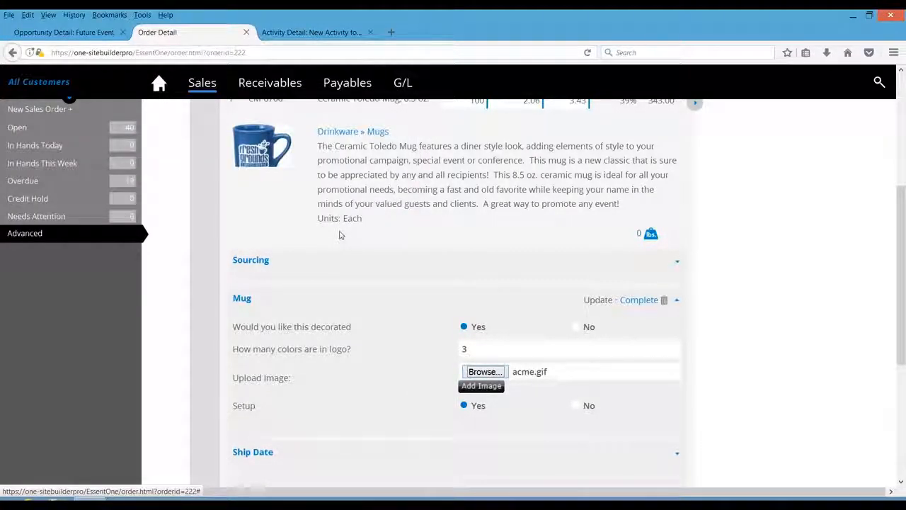
click(484, 386)
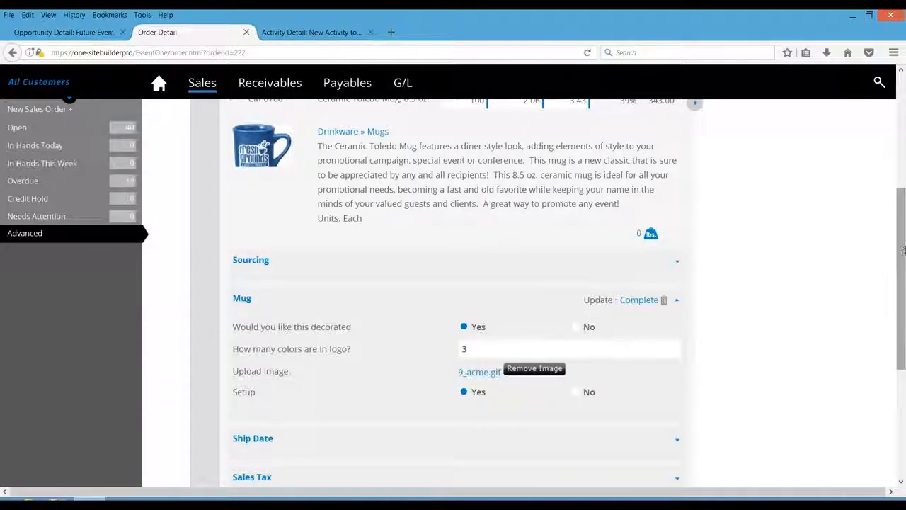
- Mark the mug's decoration options complete and collapse the line item
drag(902, 250, 896, 225)
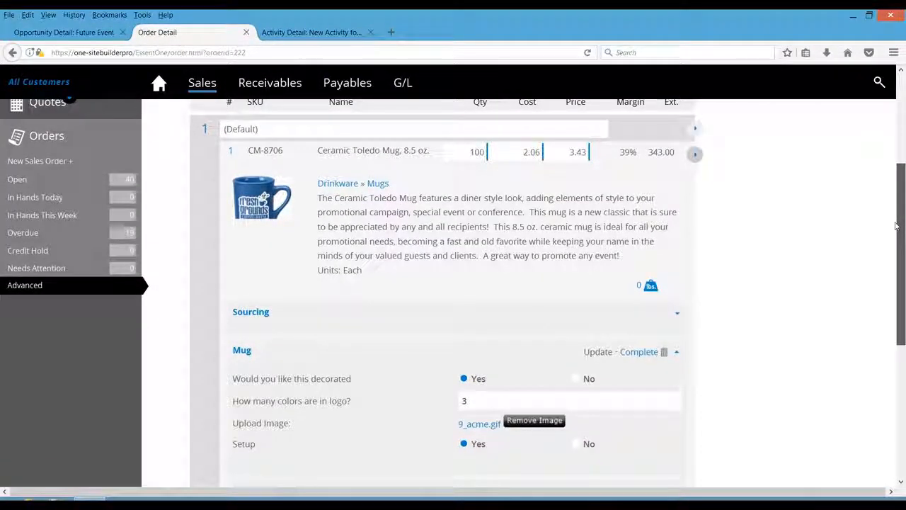
drag(896, 226, 896, 228)
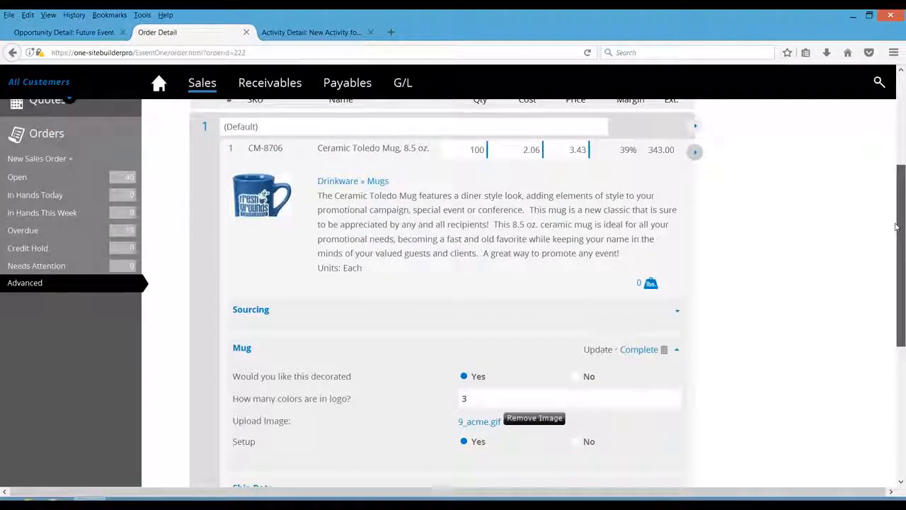
click(231, 149)
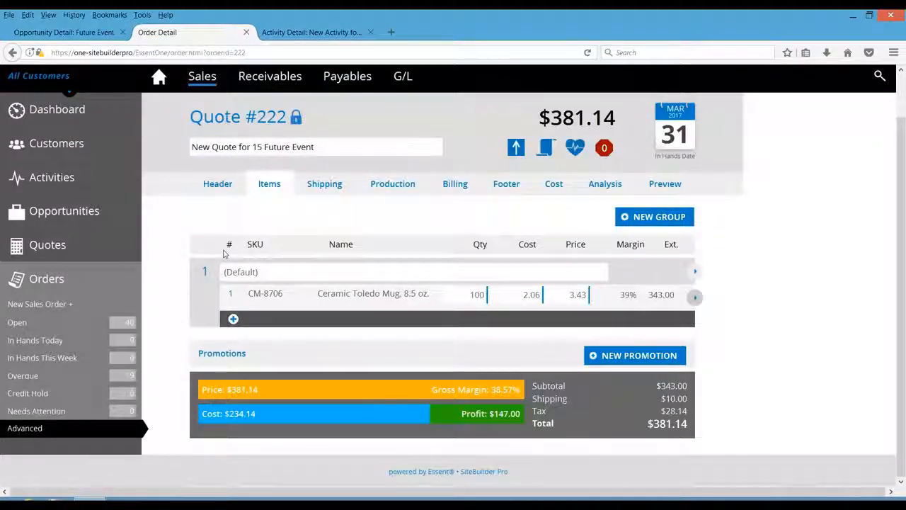
click(233, 297)
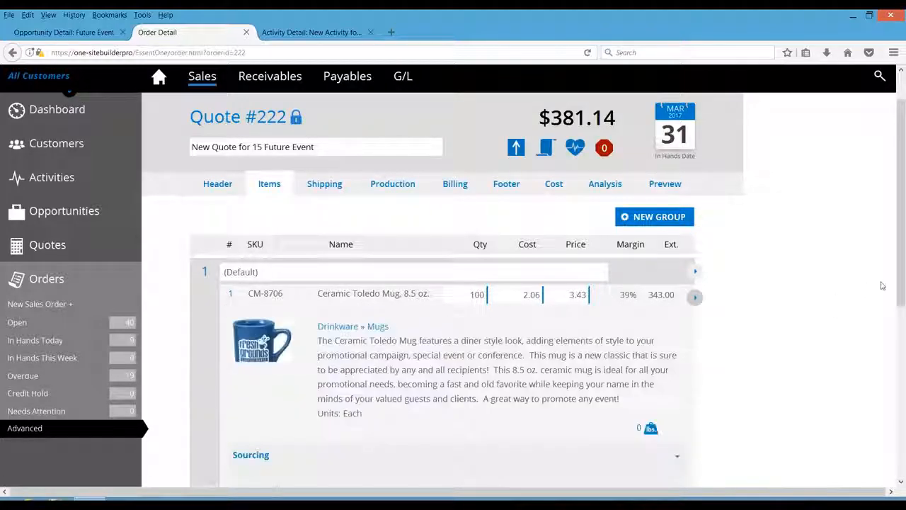
scroll(634, 405, down, 3)
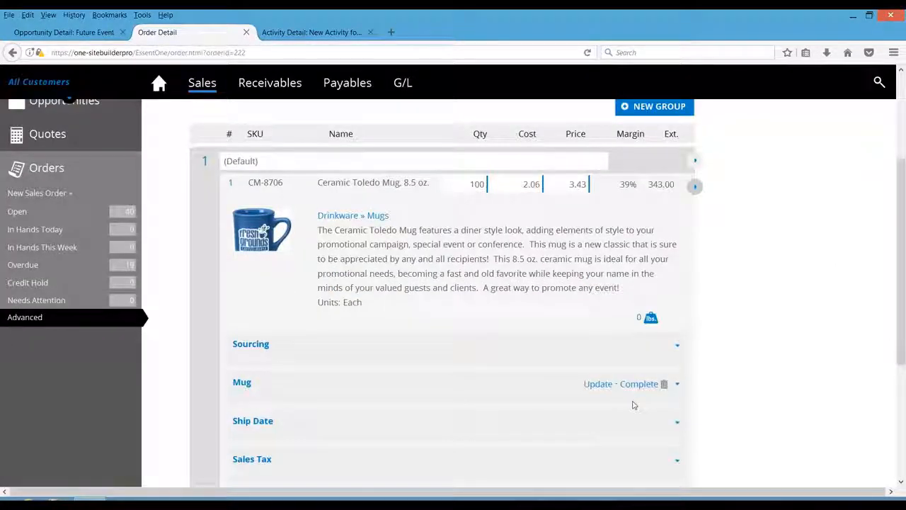
click(639, 385)
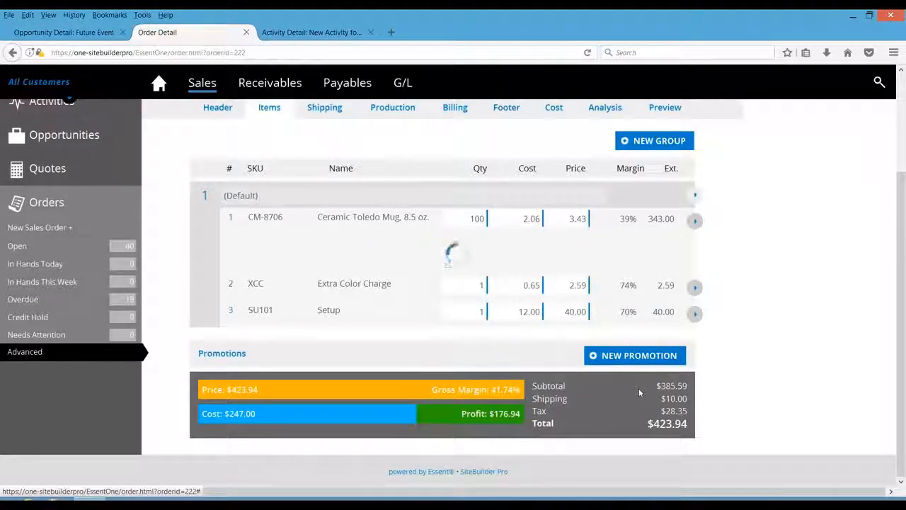
click(232, 219)
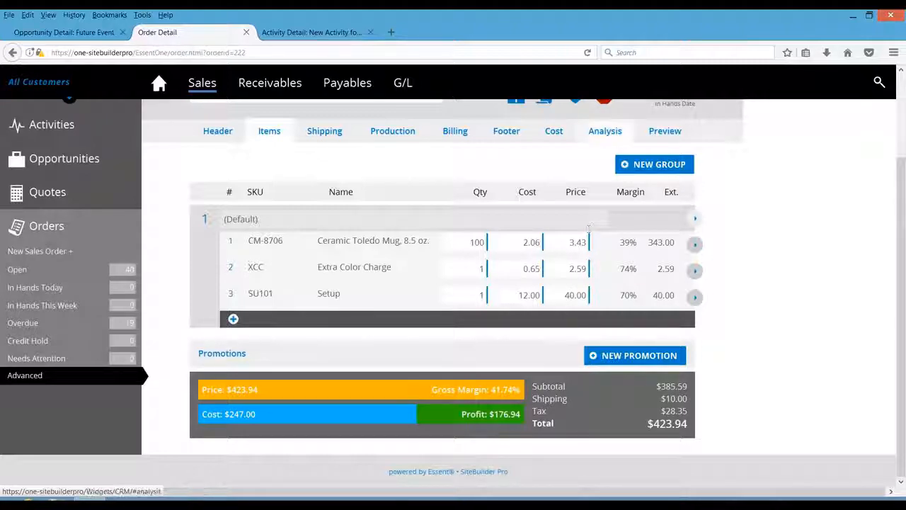
- Add a new item group to the quote and browse the product catalog to Polo Shirts » Basic Polo Shirts
click(628, 163)
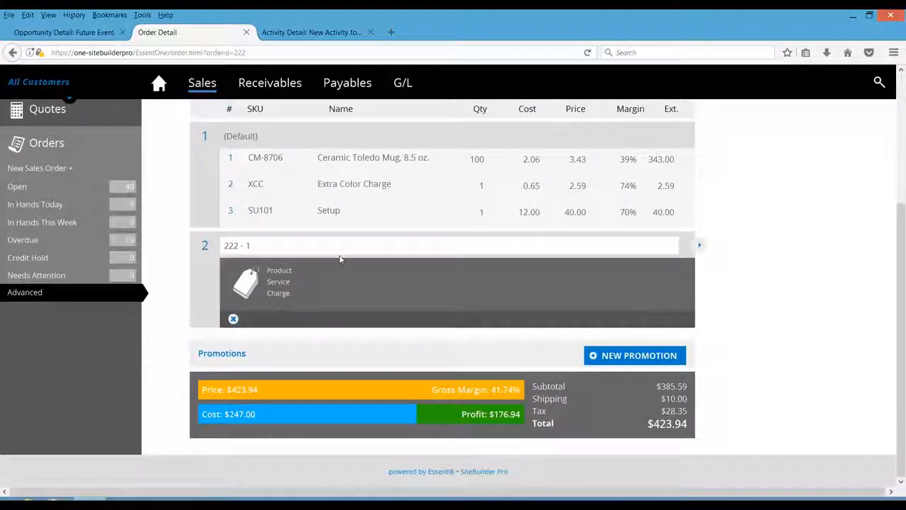
click(283, 273)
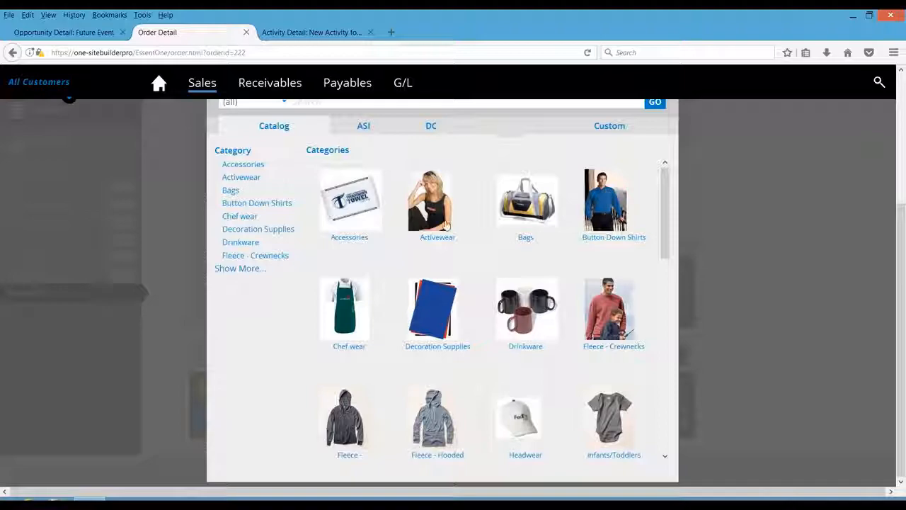
click(259, 270)
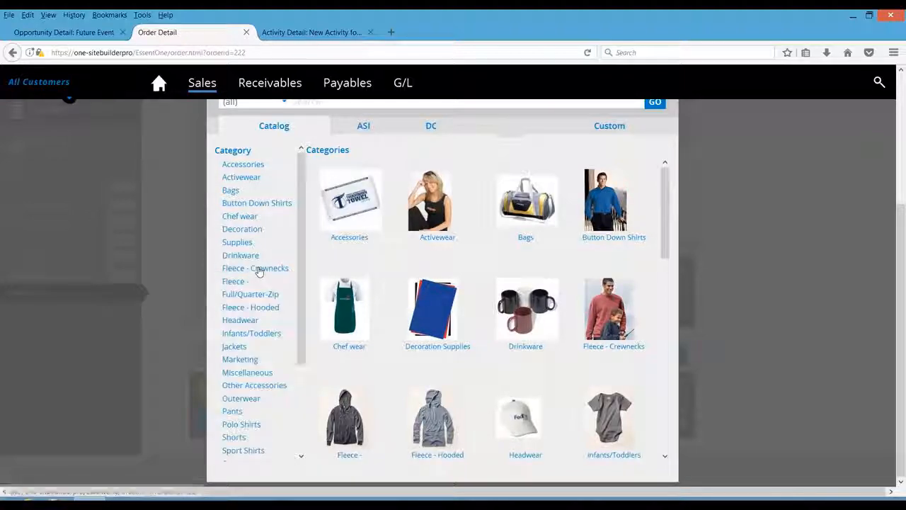
click(252, 426)
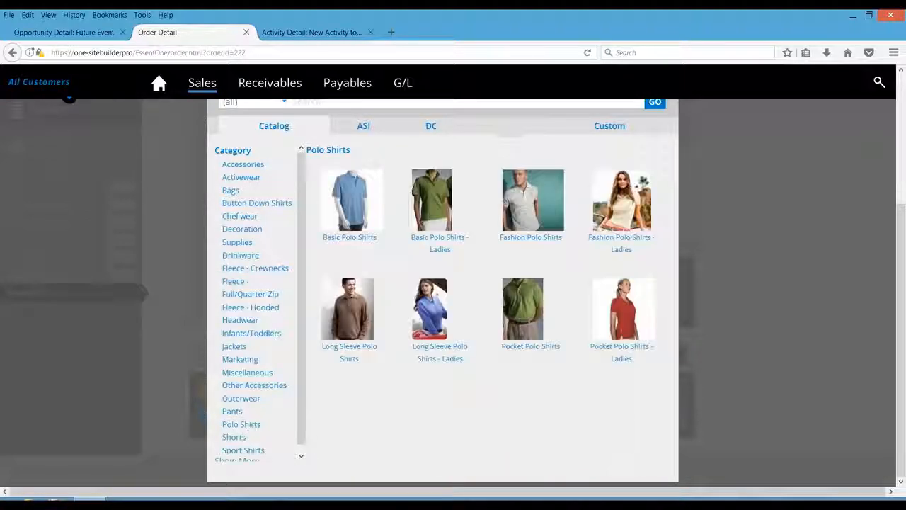
click(350, 212)
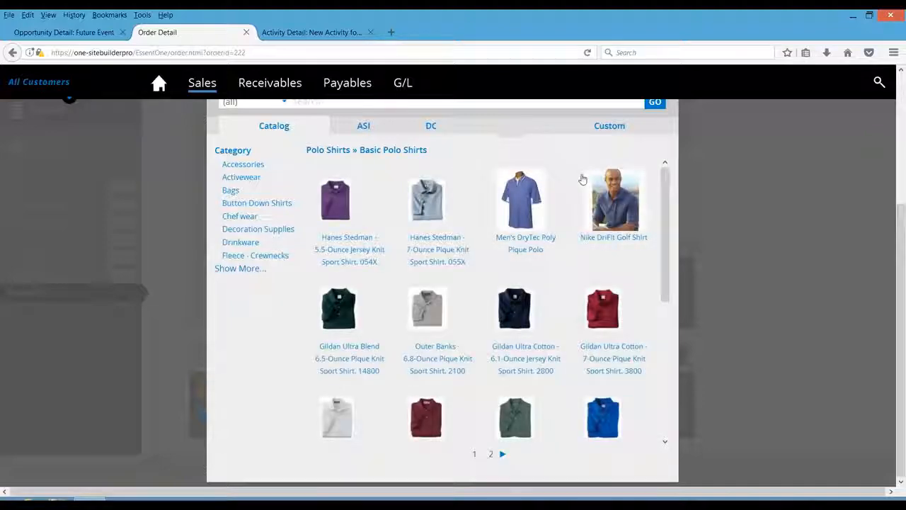
- Select the Men's DryTec Poly Pique Polo, enter quantity 12 for size M in Baby Blue, and add it to the order
click(527, 202)
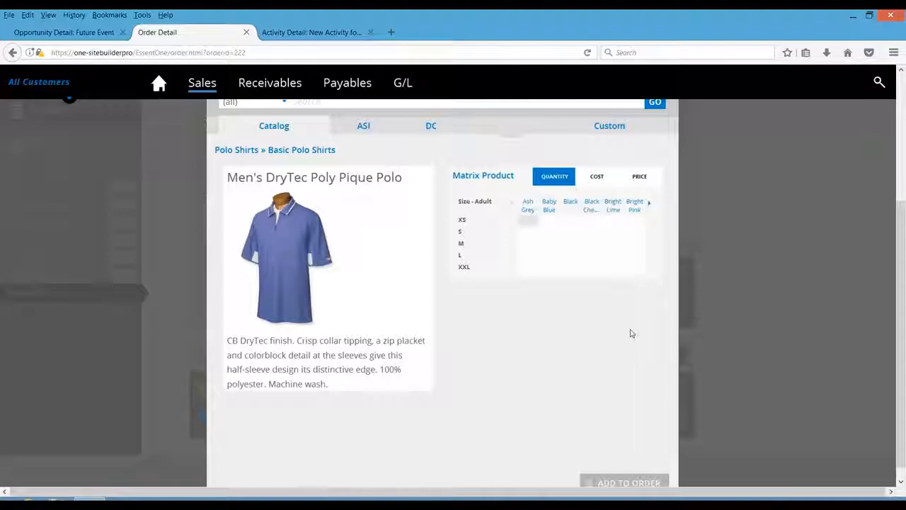
click(555, 246)
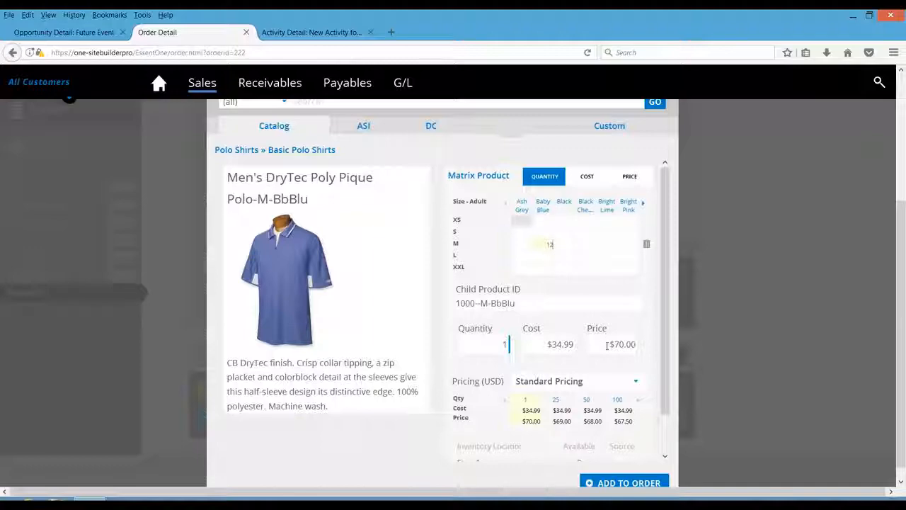
text(2)
scroll(603, 394, down, 1)
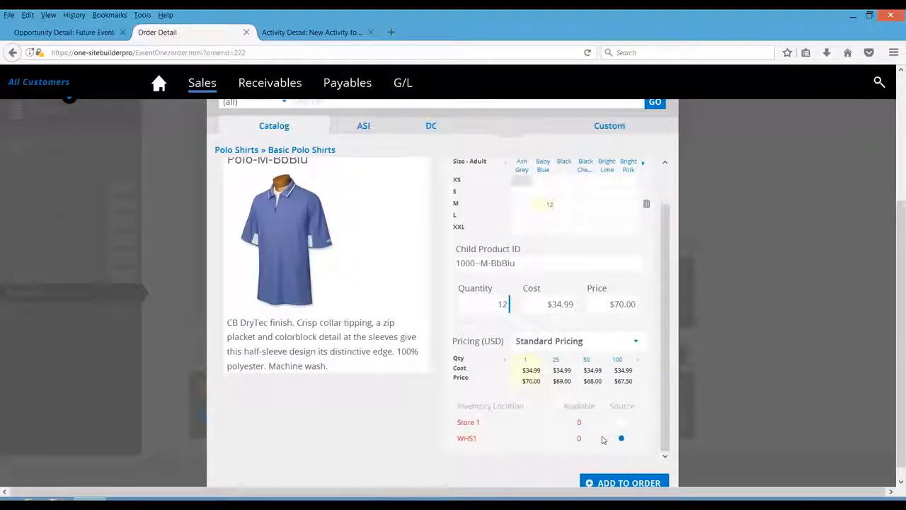
click(618, 484)
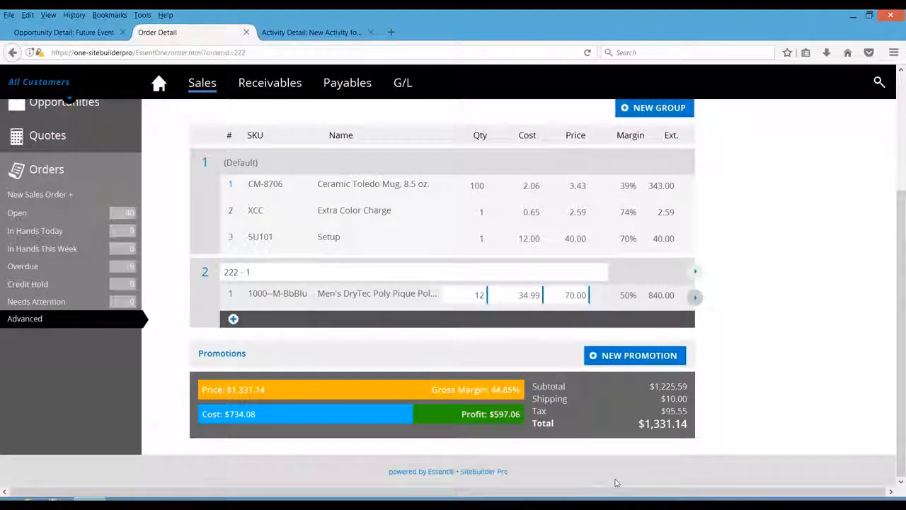
- Expand the polo line item and open its decoration options, reviewing the logo location and decoration method
click(229, 296)
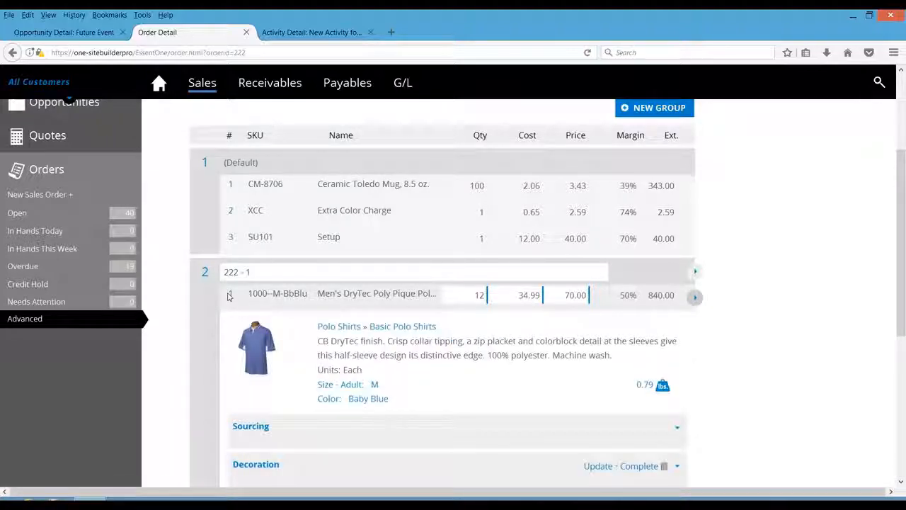
click(599, 467)
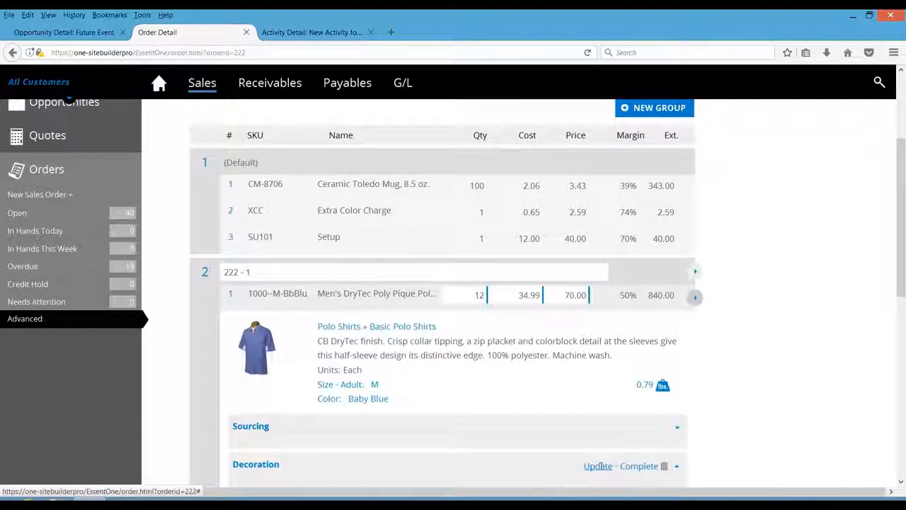
drag(900, 235, 902, 371)
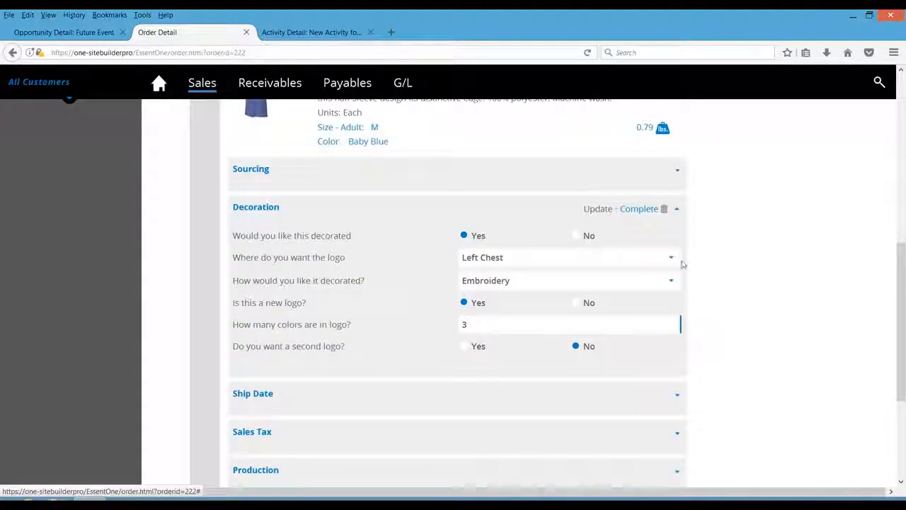
click(674, 259)
click(673, 276)
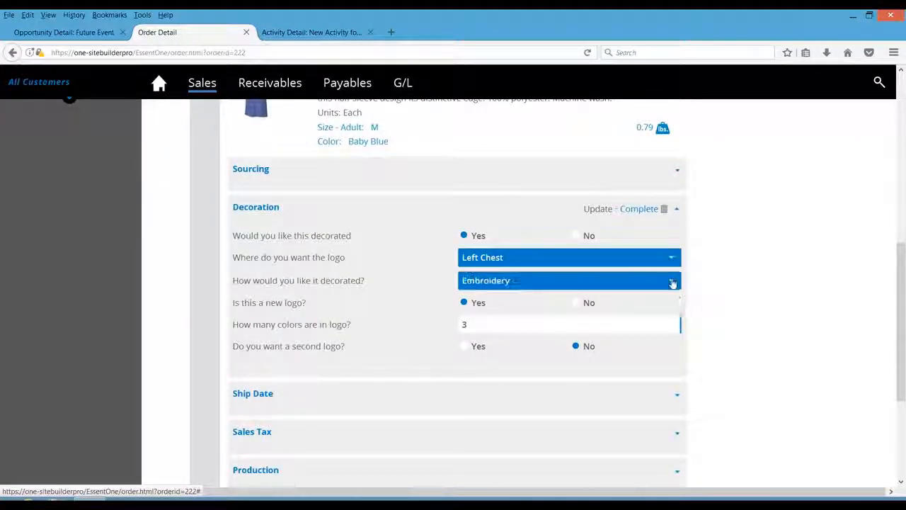
click(673, 282)
click(672, 283)
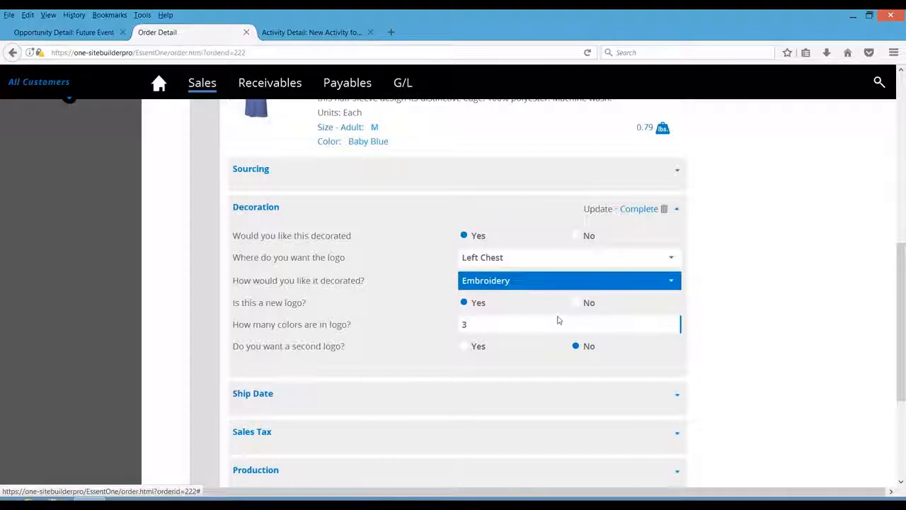
- Add a second logo placed on the Back and mark the polo's decoration options complete
click(468, 346)
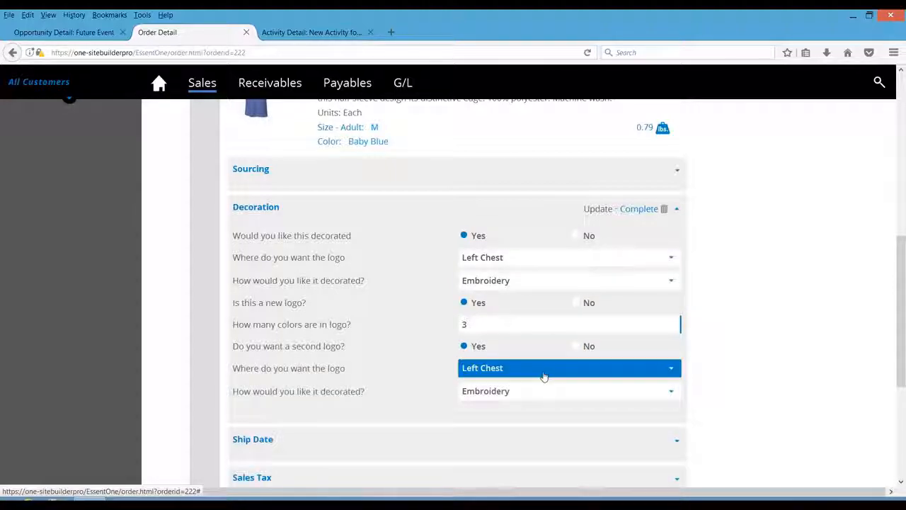
click(544, 377)
click(497, 330)
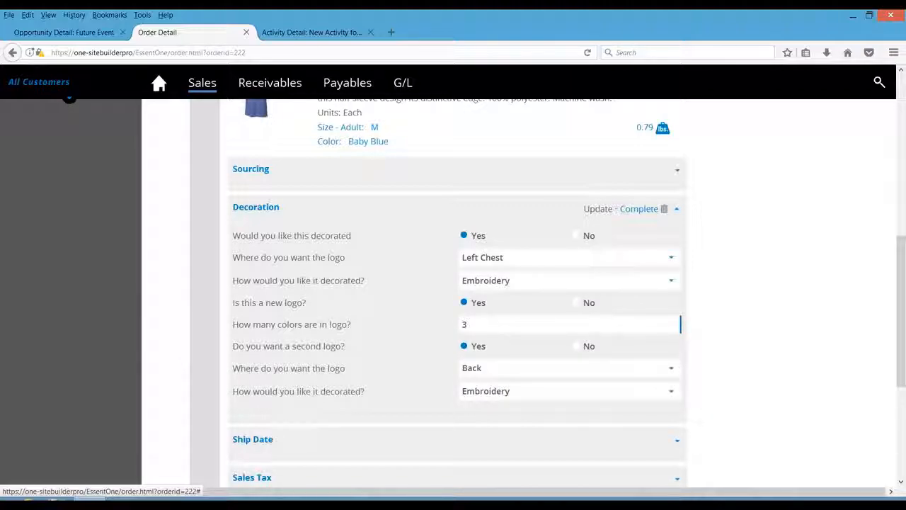
click(640, 210)
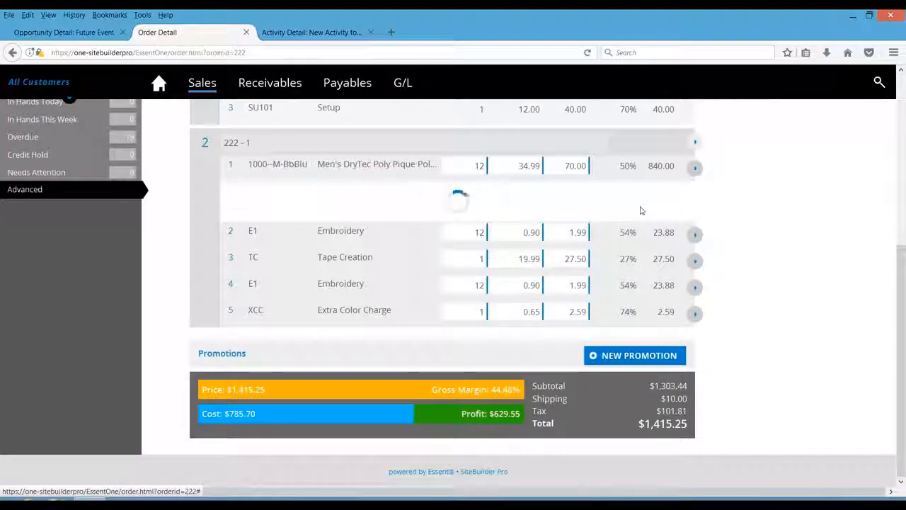
- Collapse the polo line item, then open the quote's email dialog and close it without sending
click(230, 165)
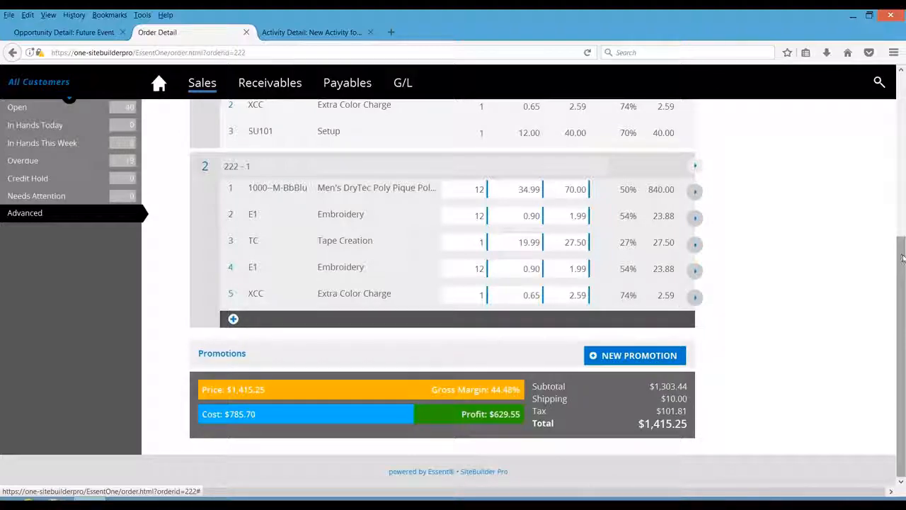
drag(902, 258, 902, 91)
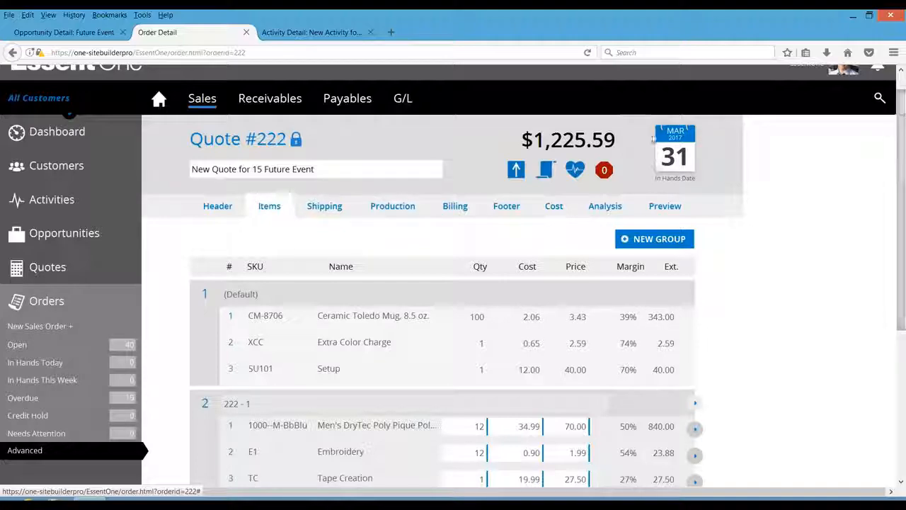
click(517, 168)
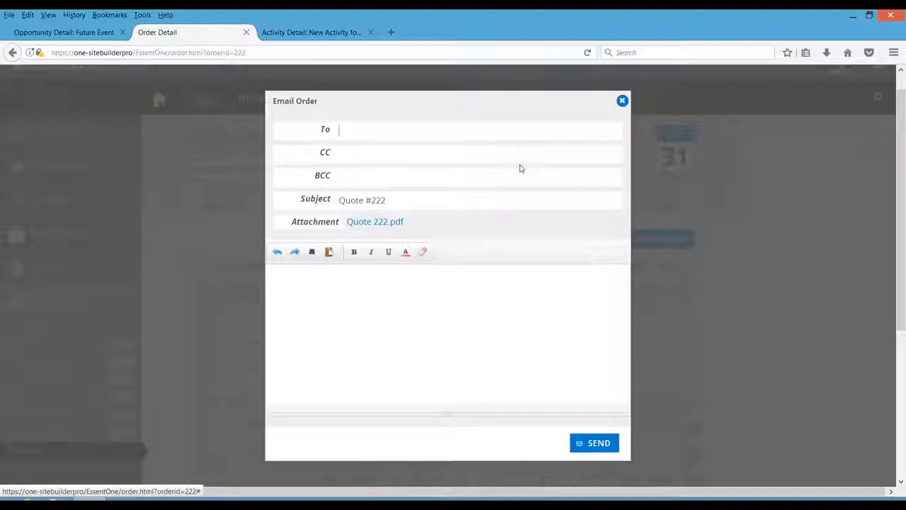
click(622, 101)
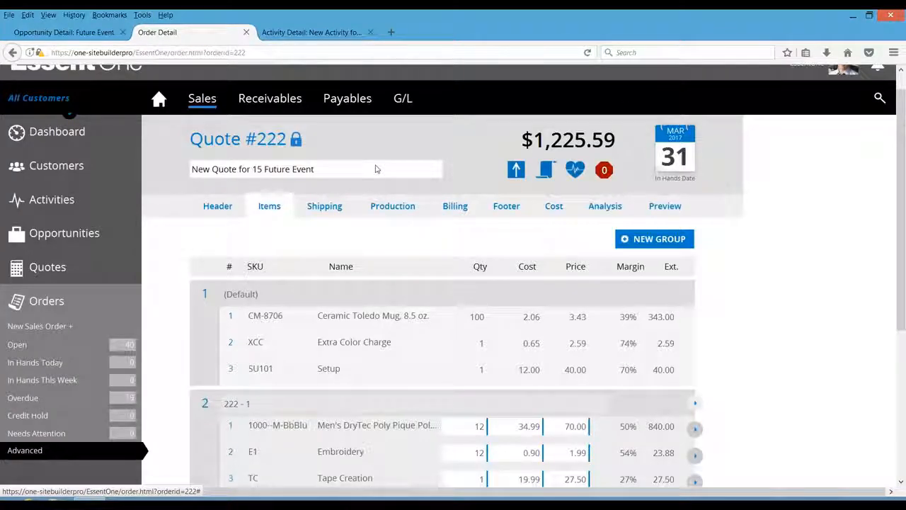
- Convert the quote into a sales order using the status flow on the header
click(221, 210)
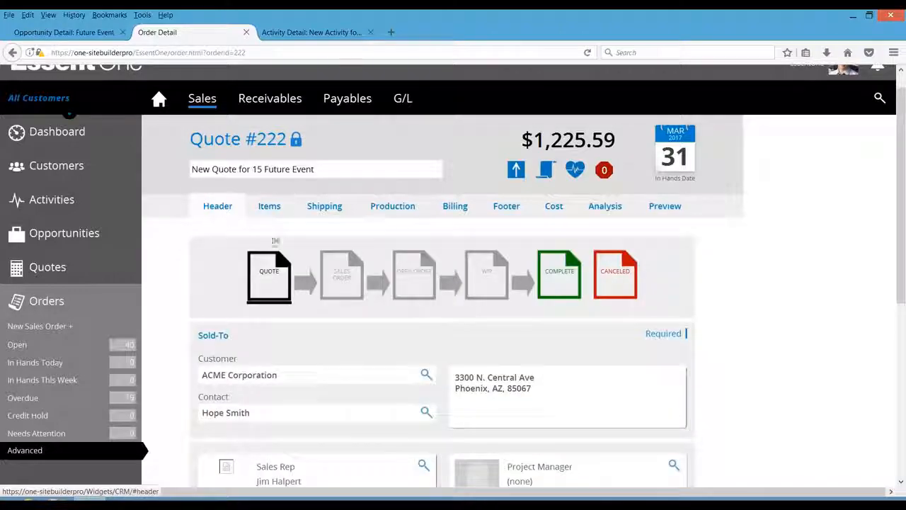
click(342, 278)
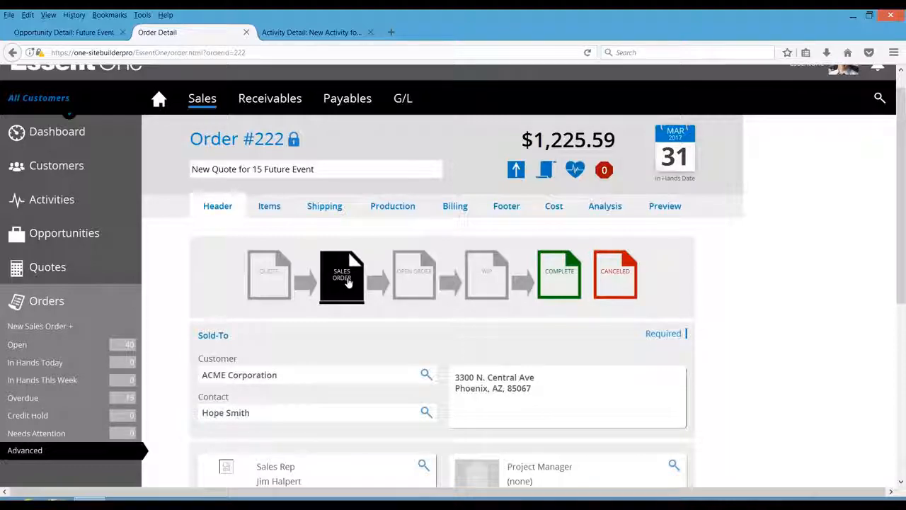
- Refresh the Future Event opportunity to check its progress stages, then return to the order
click(63, 37)
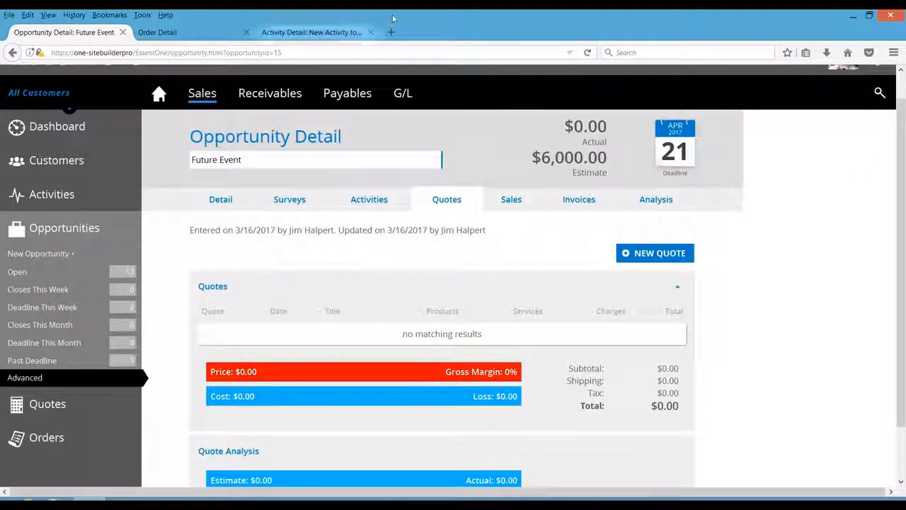
click(587, 53)
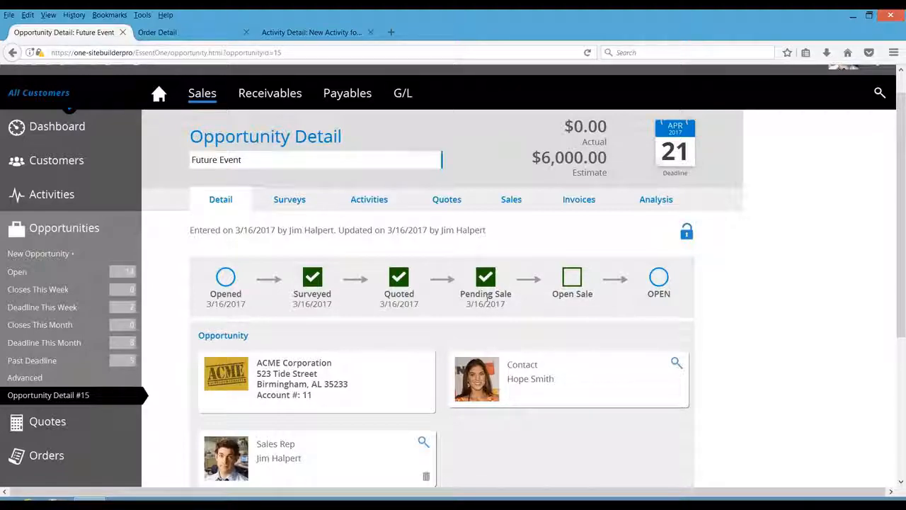
click(206, 33)
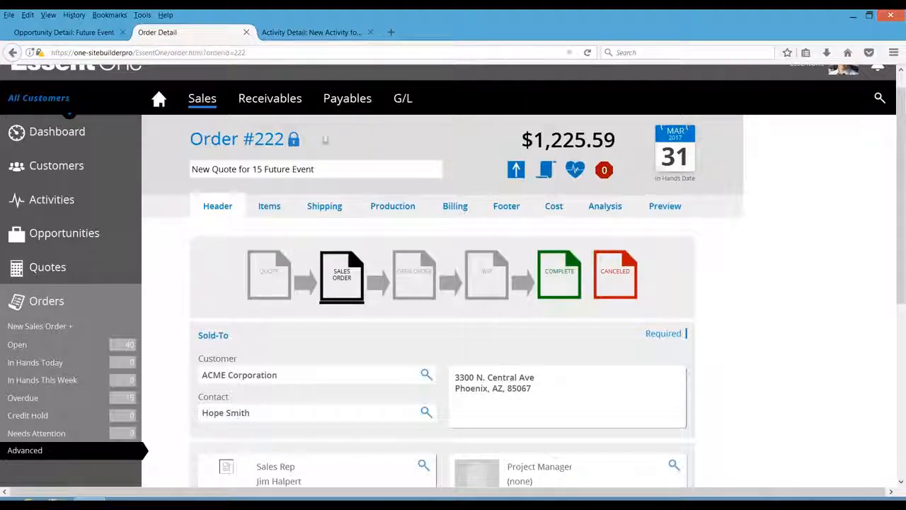
- Review the order's shipping settings and open the ship-to address list without changing it
click(326, 207)
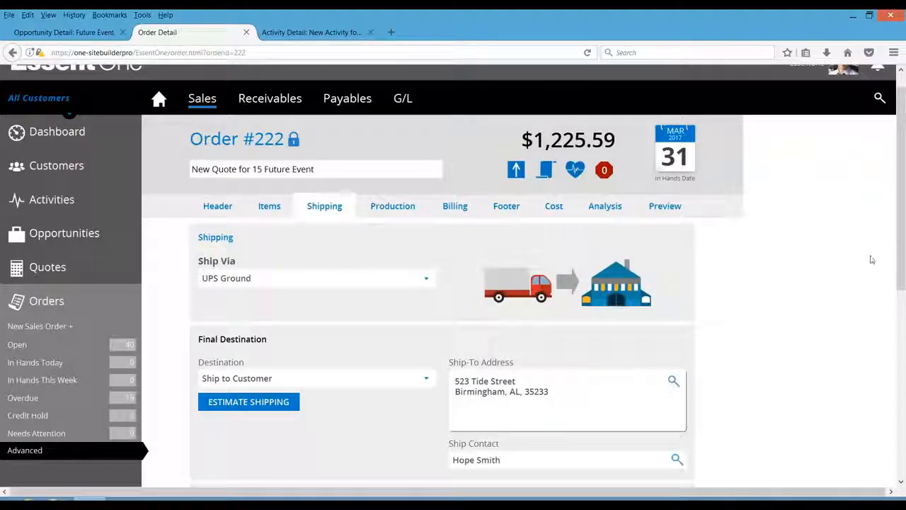
drag(902, 254, 901, 294)
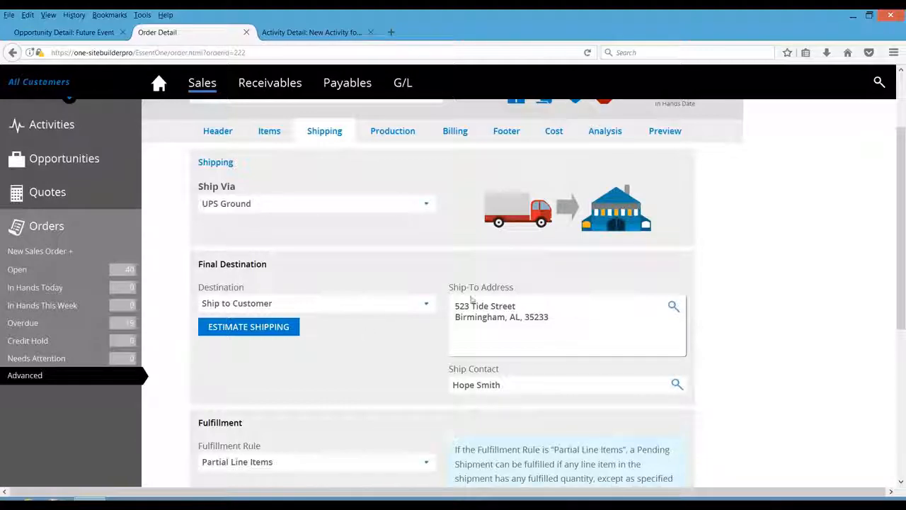
click(673, 307)
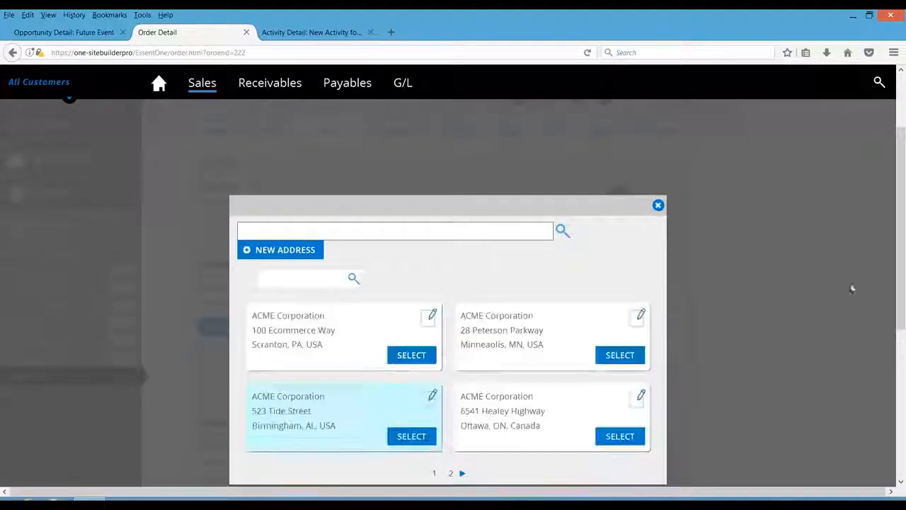
click(659, 207)
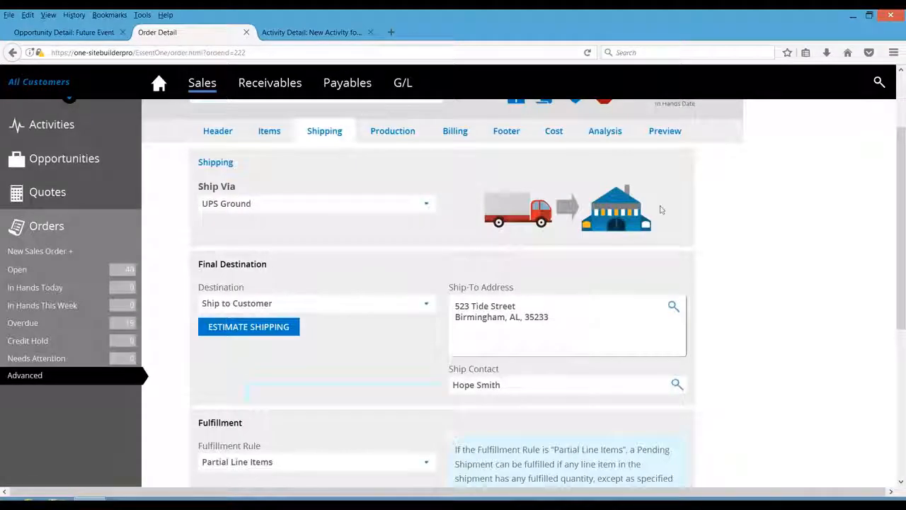
scroll(886, 193, up, 3)
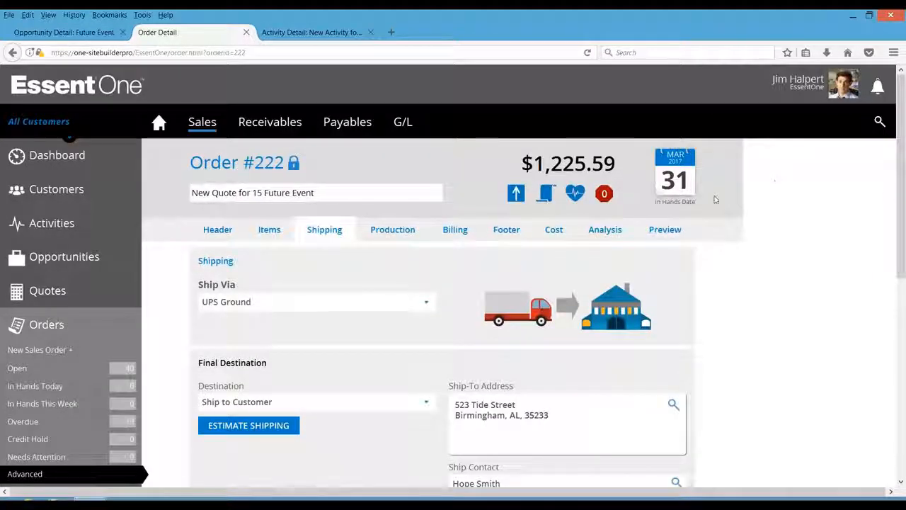
- Set the order's invoicing to Order and Costing Completed on the billing details
click(455, 231)
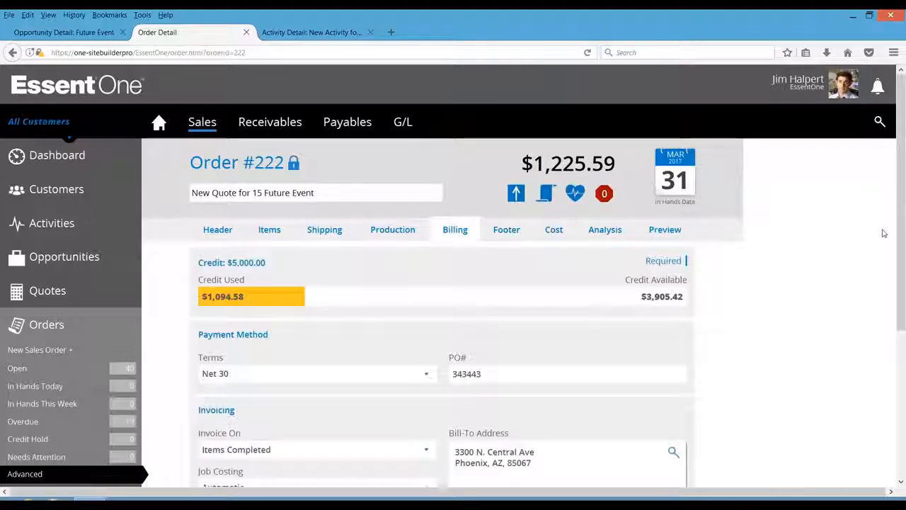
drag(898, 235, 901, 331)
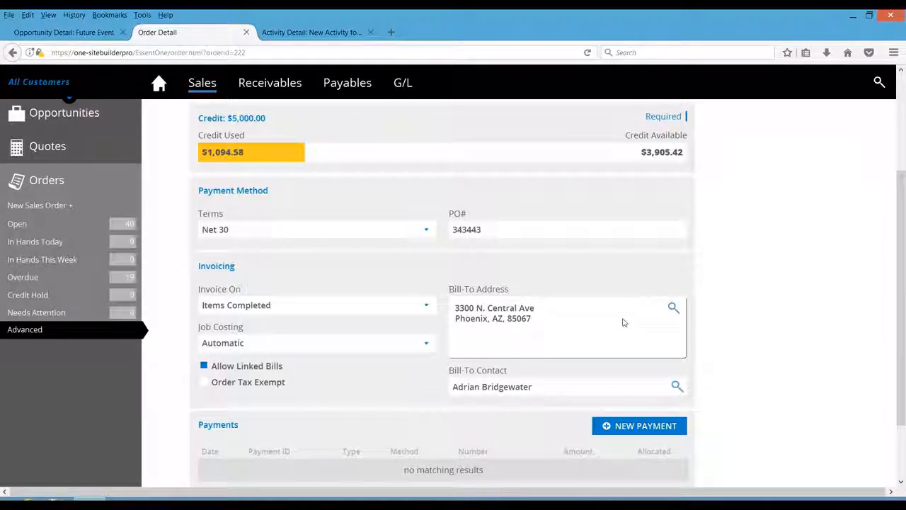
click(428, 307)
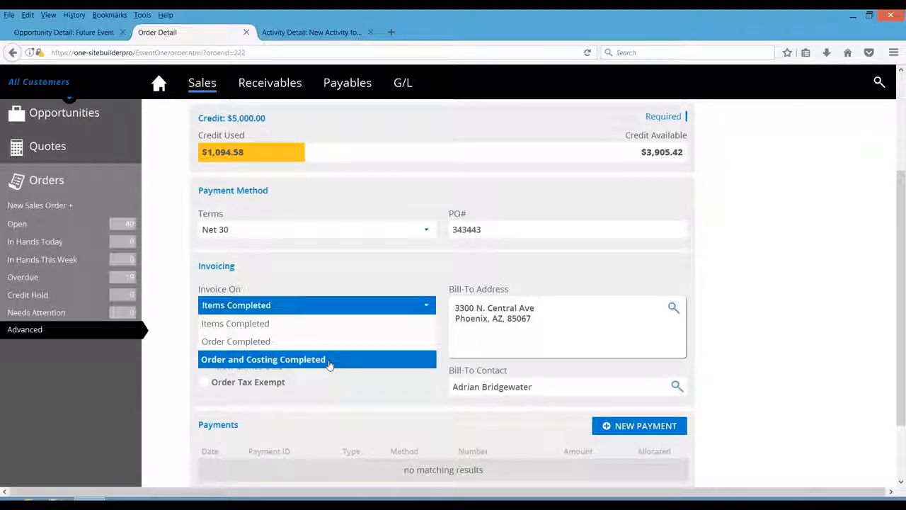
click(329, 359)
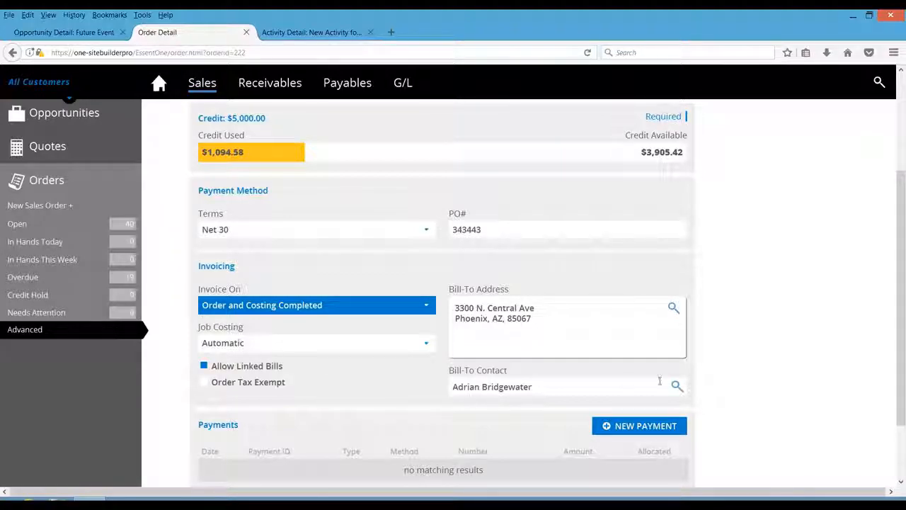
- Review the order's footer activities and user-defined fields
scroll(901, 340, down, 1)
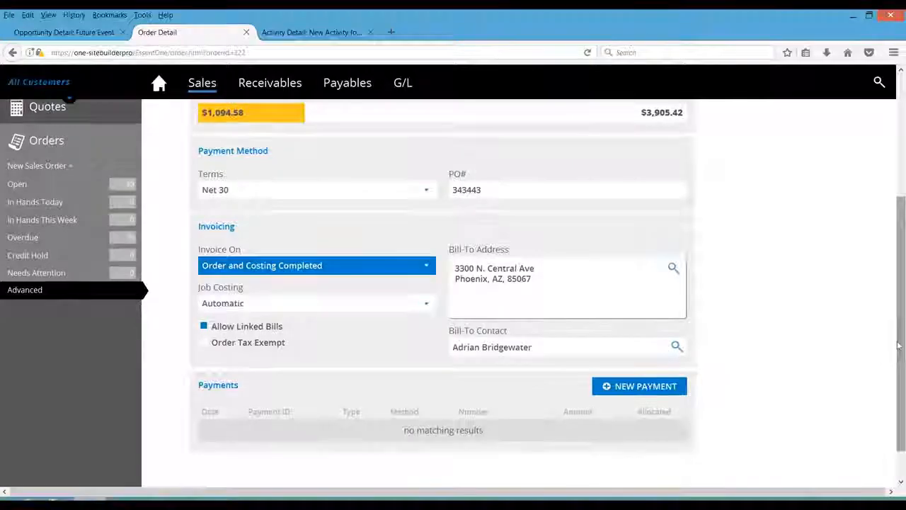
scroll(897, 310, up, 1)
scroll(893, 279, up, 2)
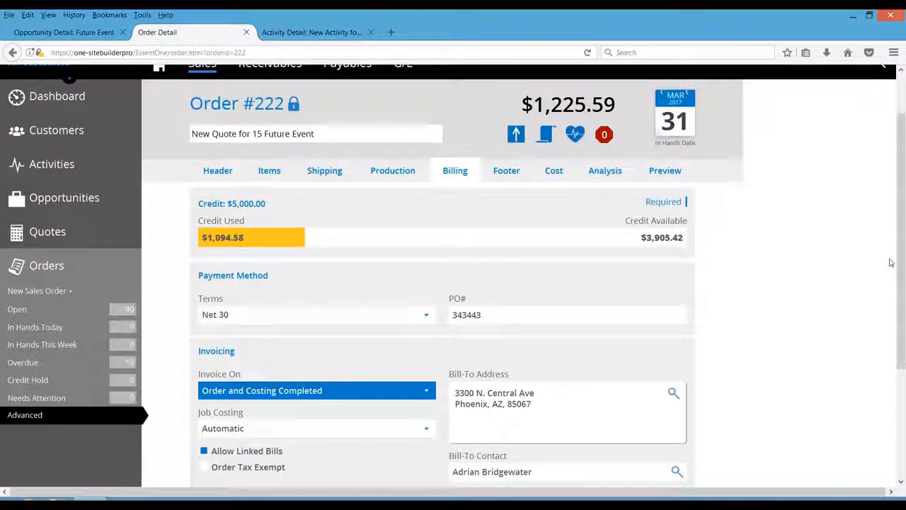
click(507, 171)
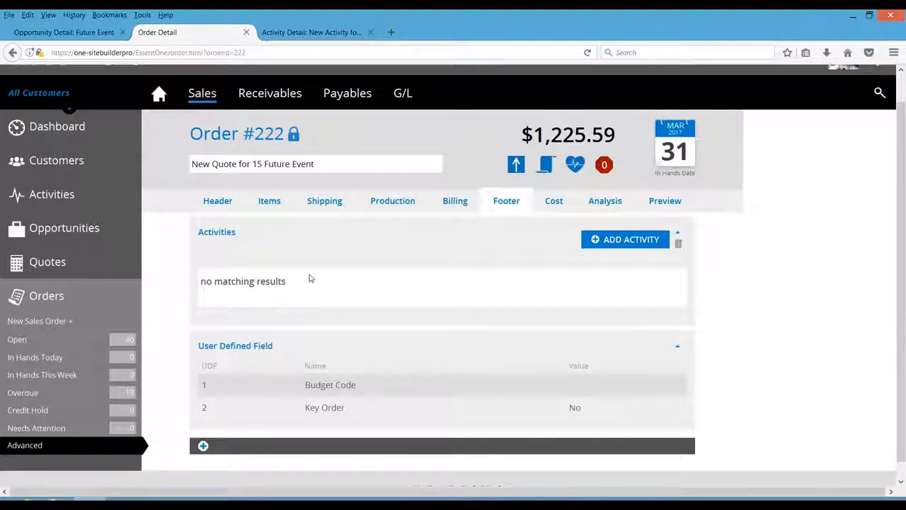
- Add the sales rep as a sales commission recipient on the order's costs with a 100% split
click(554, 203)
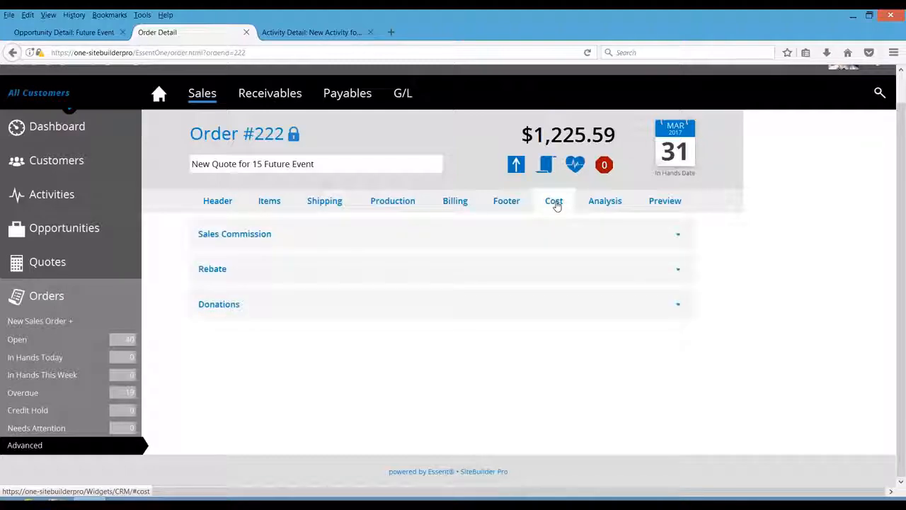
click(677, 237)
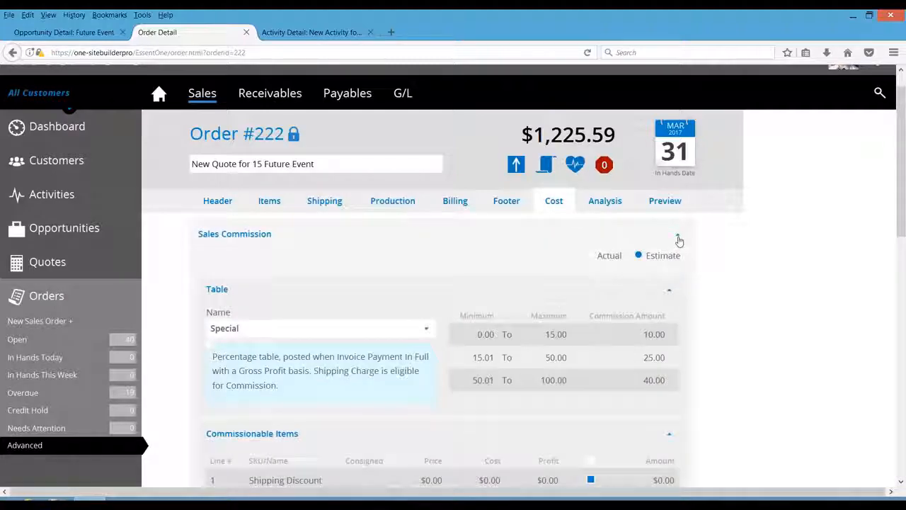
drag(901, 227, 896, 291)
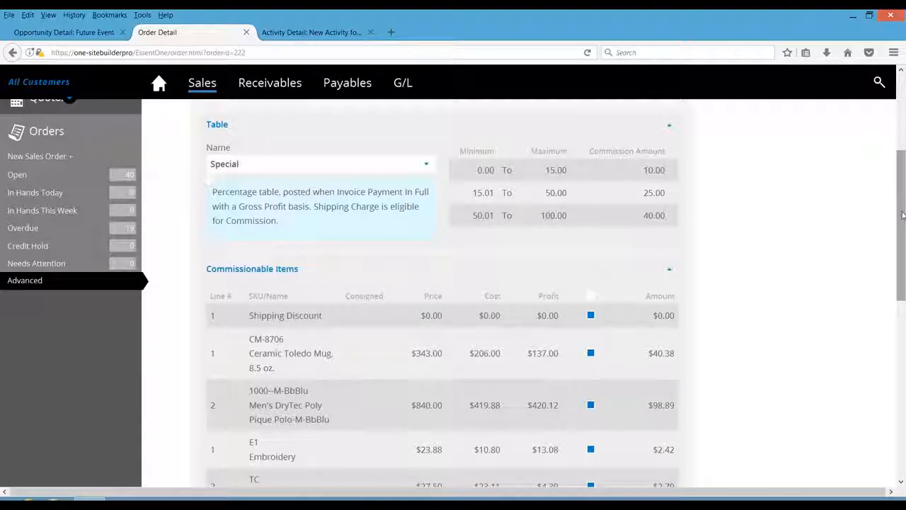
drag(903, 216, 903, 343)
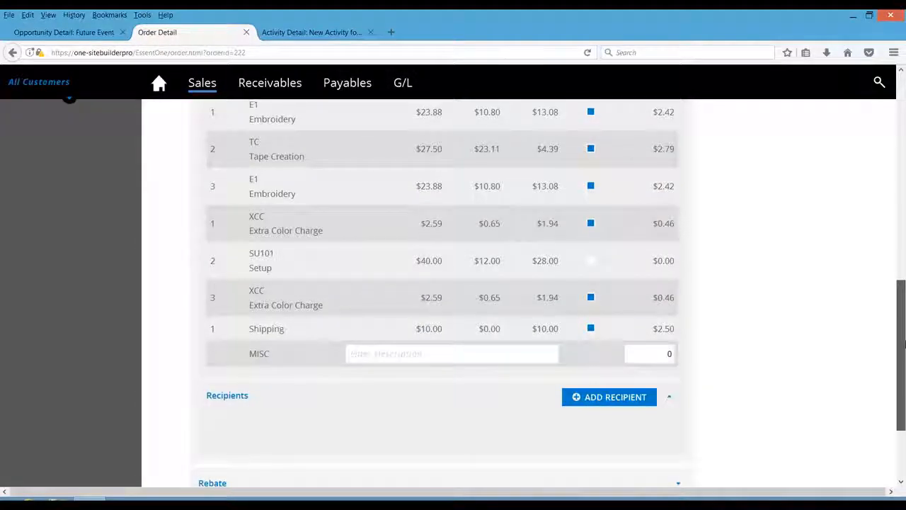
click(613, 397)
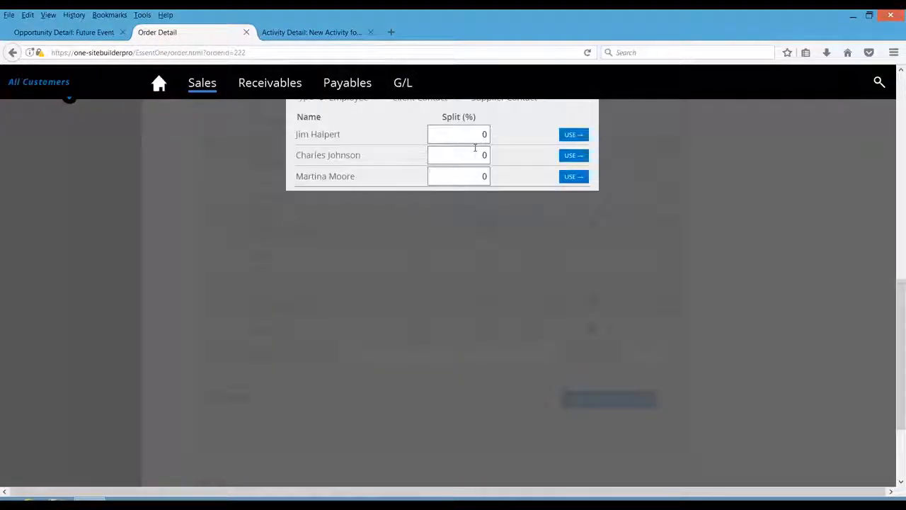
text(100)
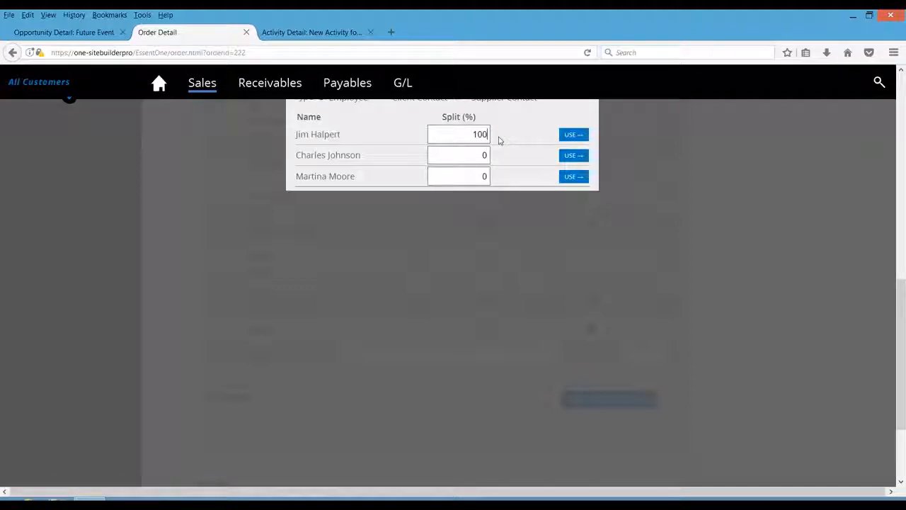
click(567, 134)
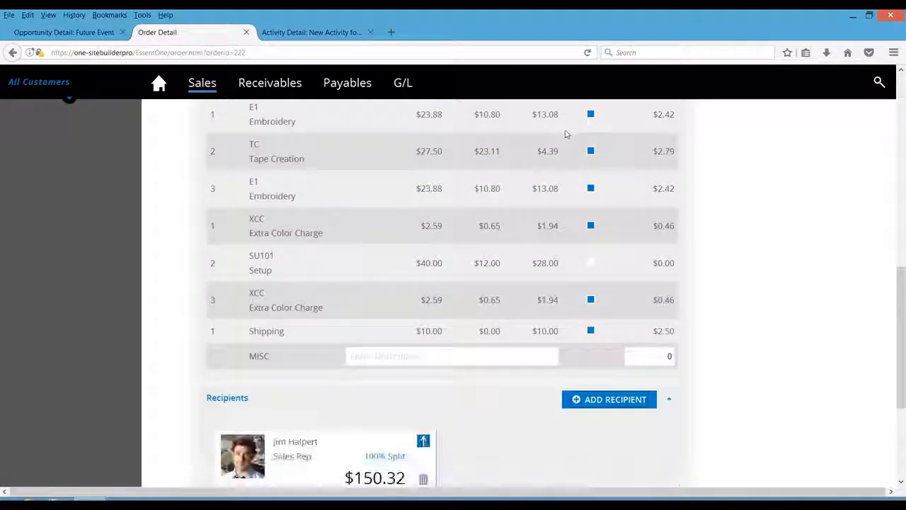
- Review the order's profit analysis of price, cost, margin and commission
drag(903, 331, 864, 253)
scroll(865, 253, up, 3)
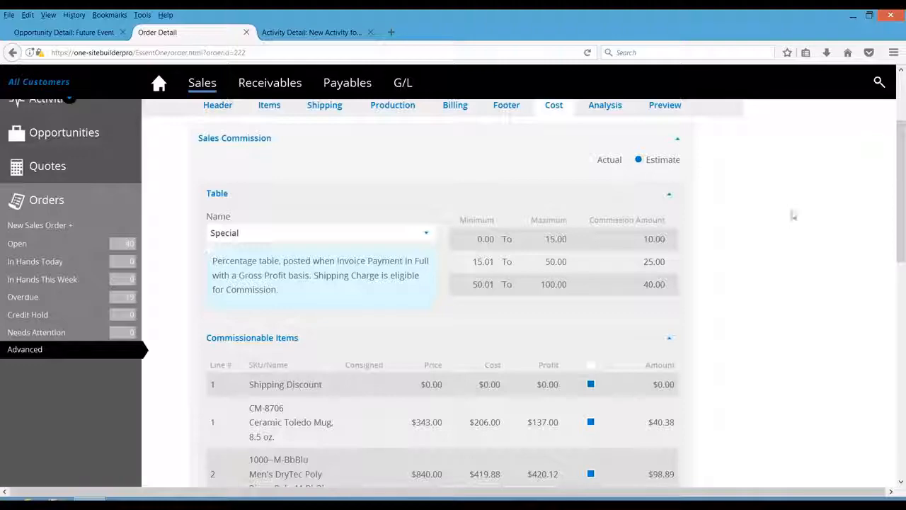
drag(894, 204, 895, 165)
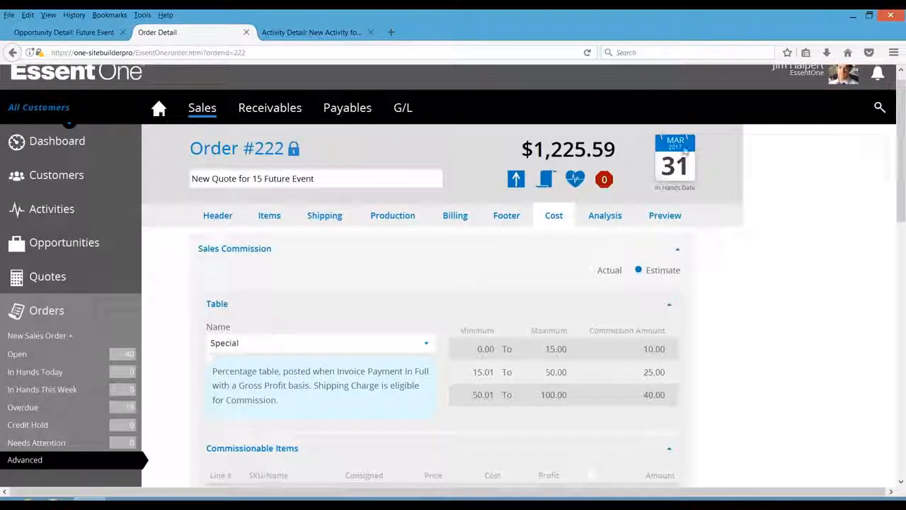
click(607, 223)
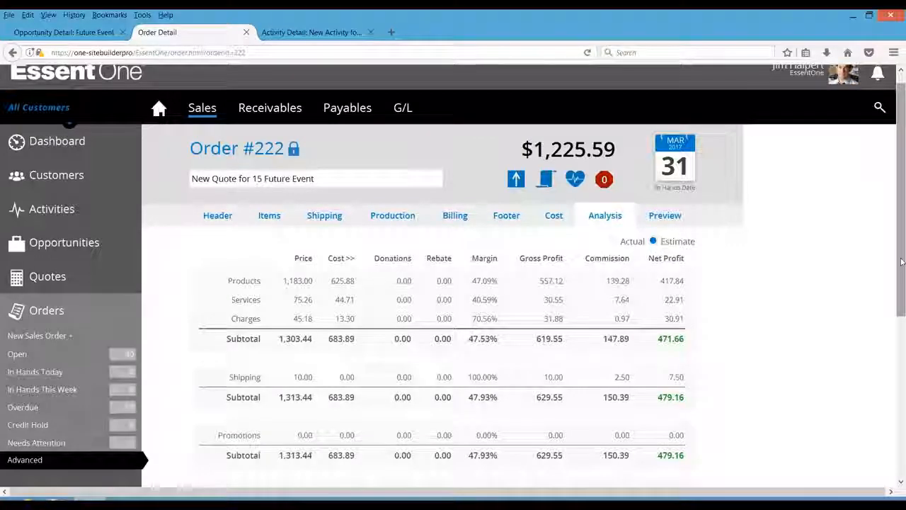
drag(900, 231, 899, 312)
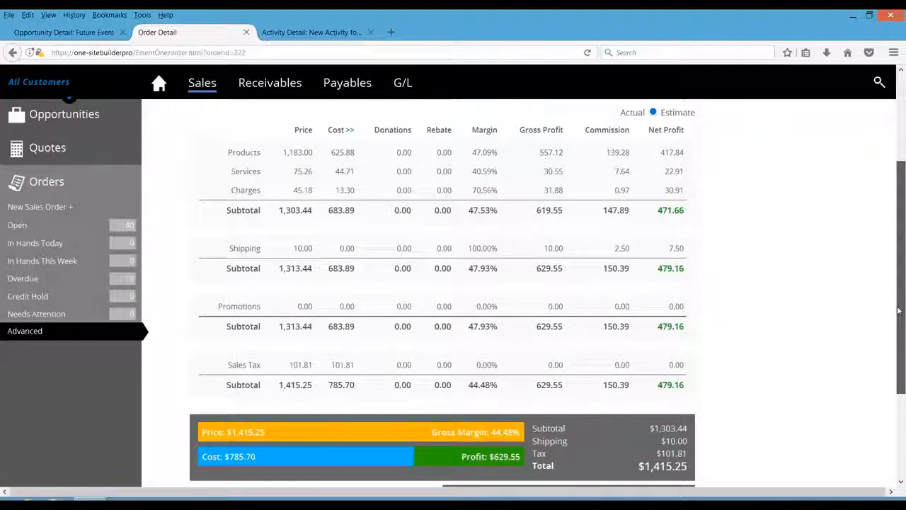
scroll(722, 163, up, 3)
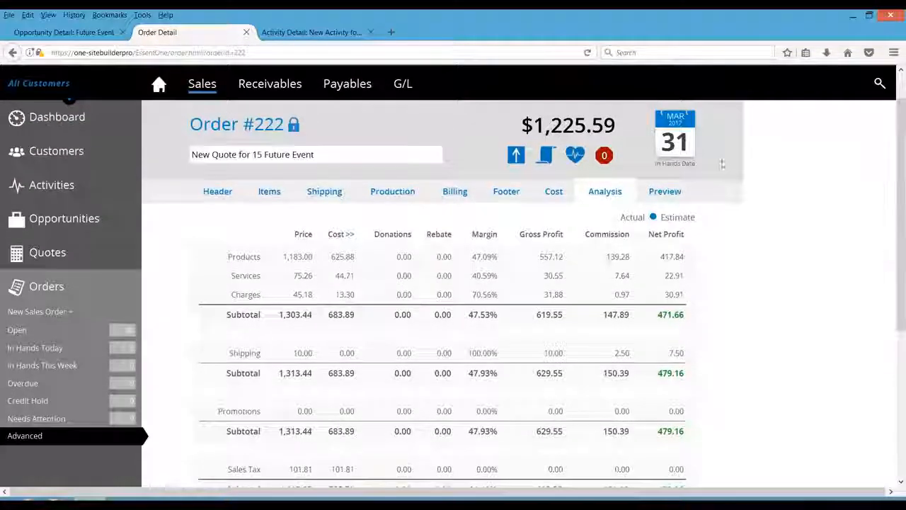
- Preview the complete sales order document
click(669, 196)
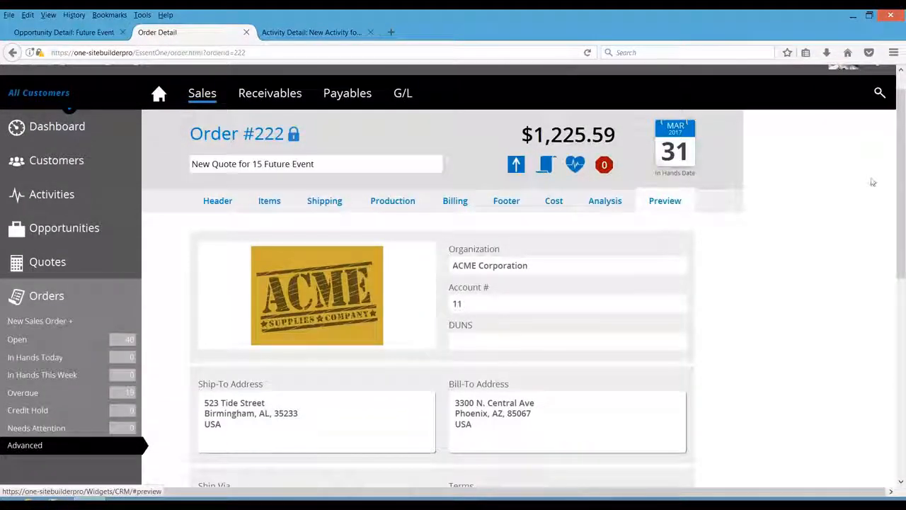
scroll(903, 229, down, 2)
drag(903, 229, 903, 422)
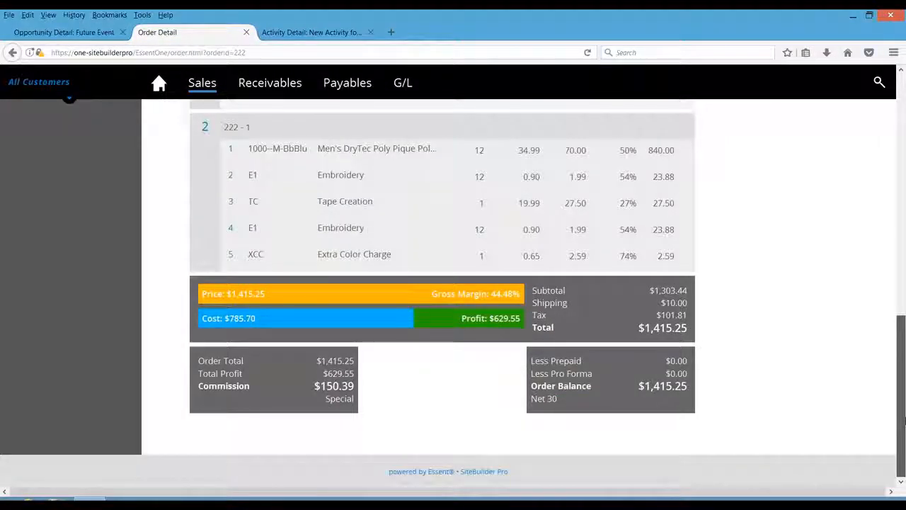
drag(902, 409, 881, 174)
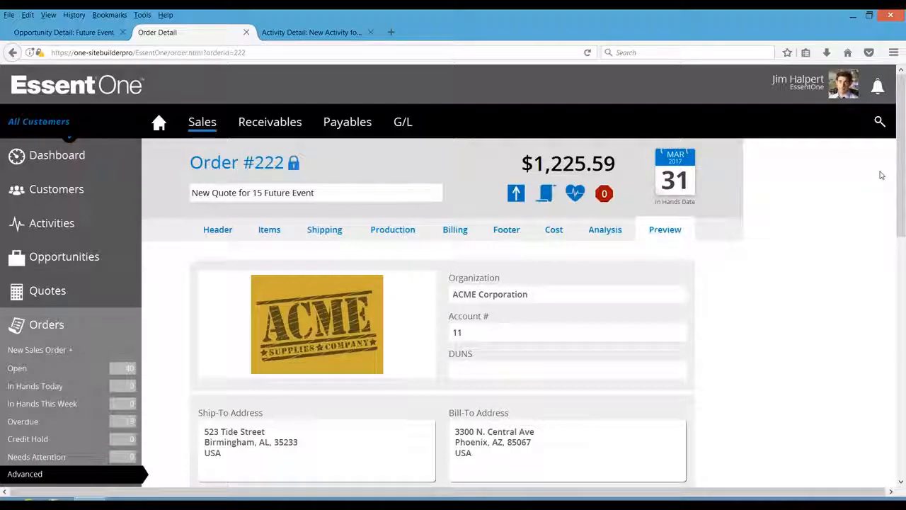
- Set the SanMar polo line to Drop-Ship to Supplier with destination PO X-2 and generate the production orders
click(391, 230)
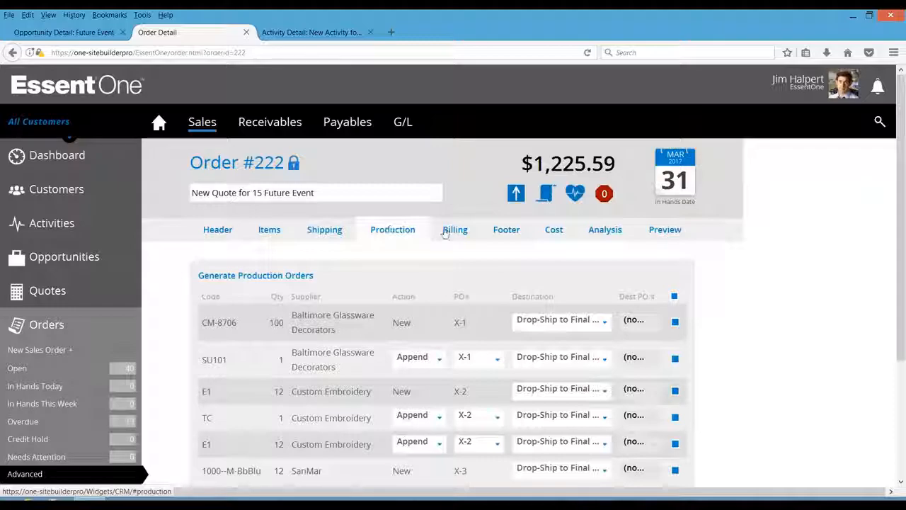
drag(903, 253, 903, 324)
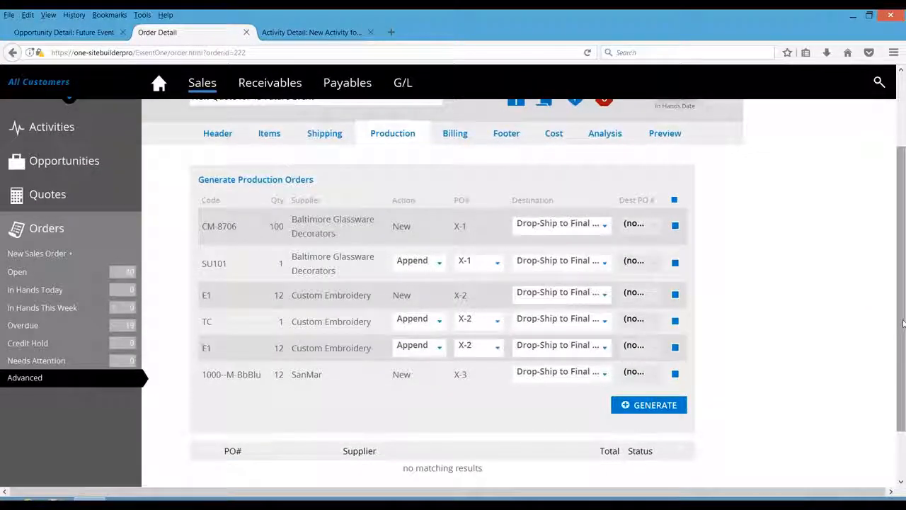
click(601, 228)
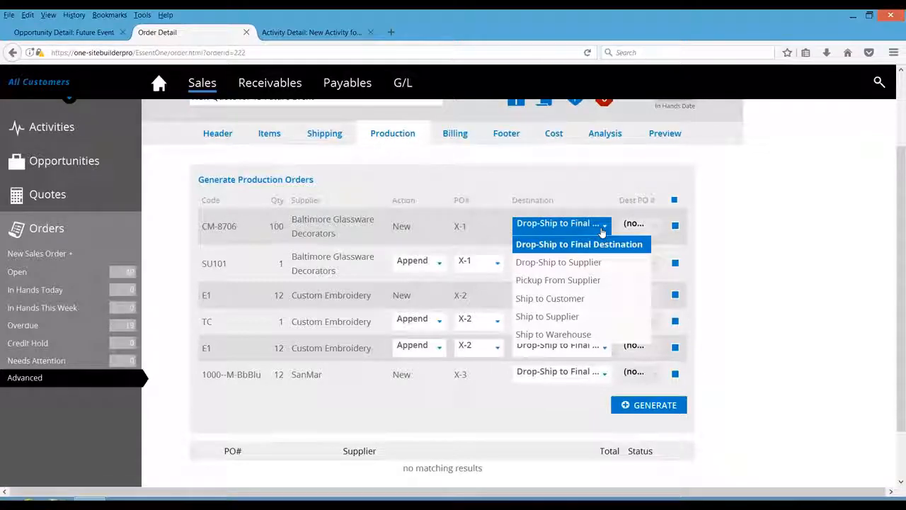
click(601, 232)
click(609, 379)
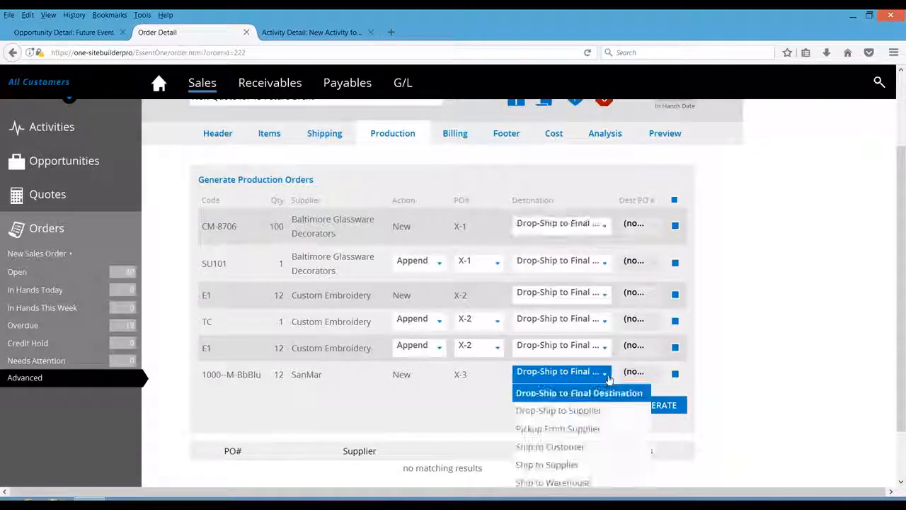
click(582, 413)
click(639, 373)
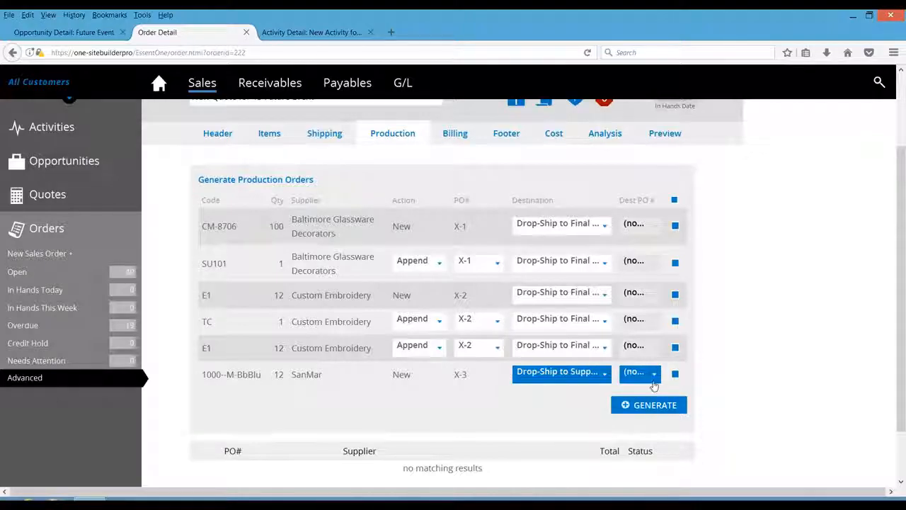
click(629, 430)
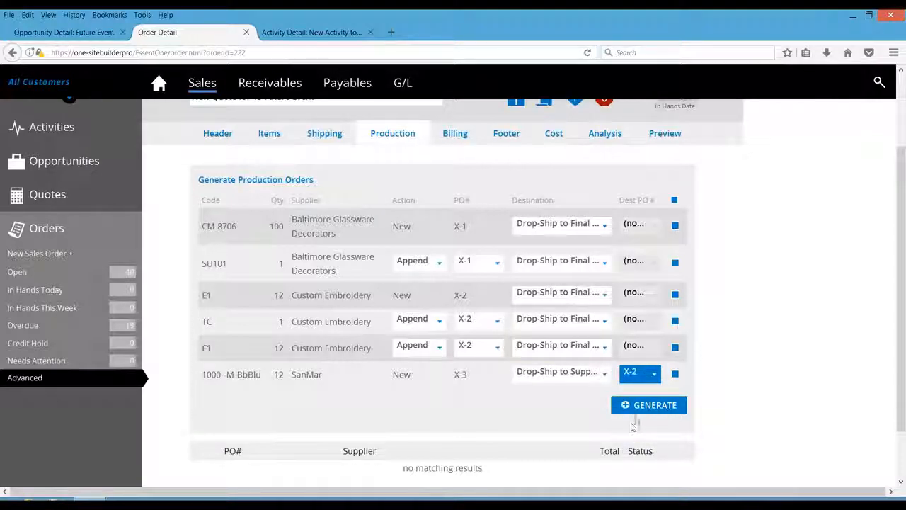
click(632, 410)
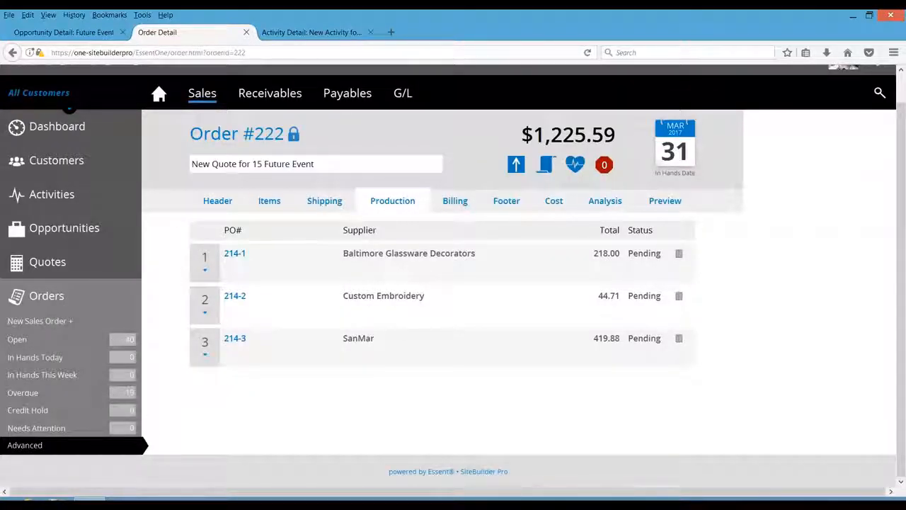
- Open purchase order 214-1, check its items, and advance its status to Open
click(234, 253)
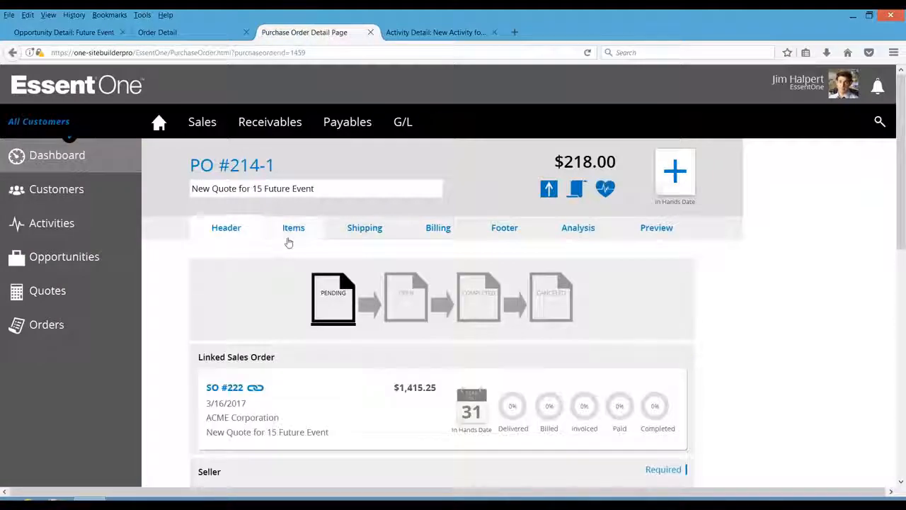
click(288, 233)
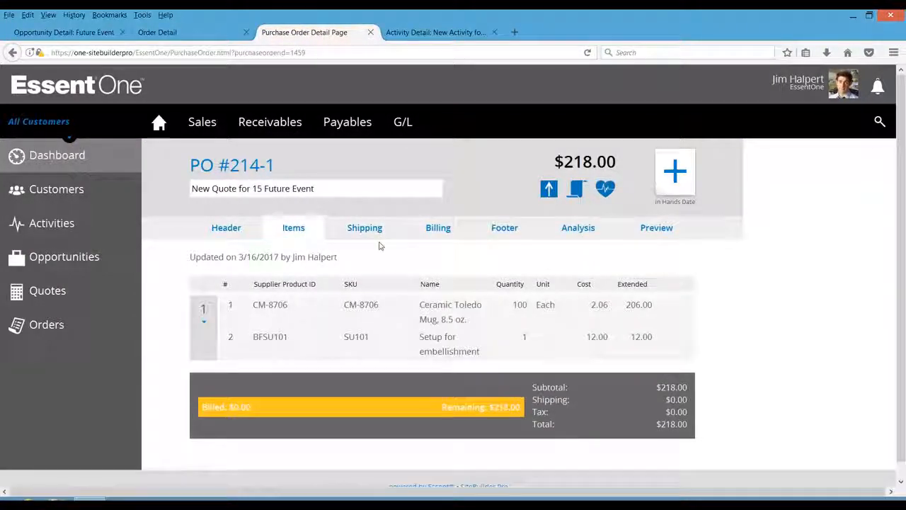
click(239, 229)
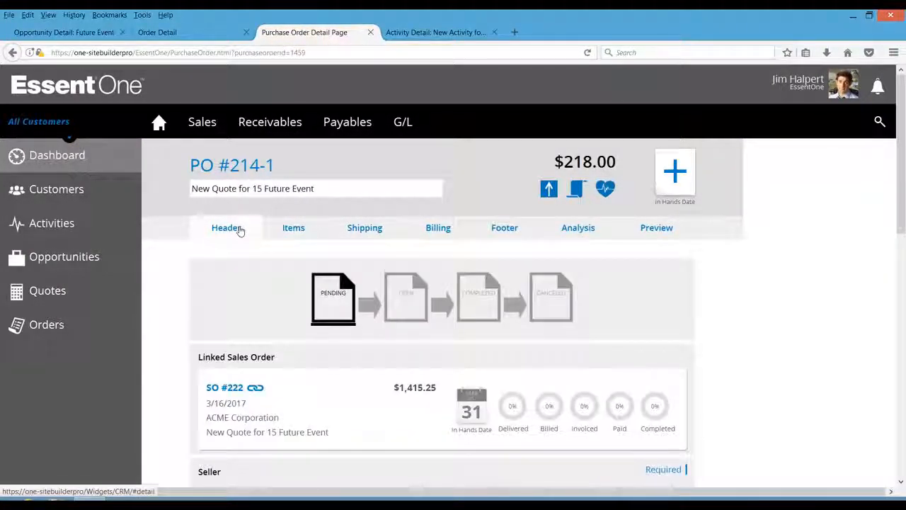
click(409, 301)
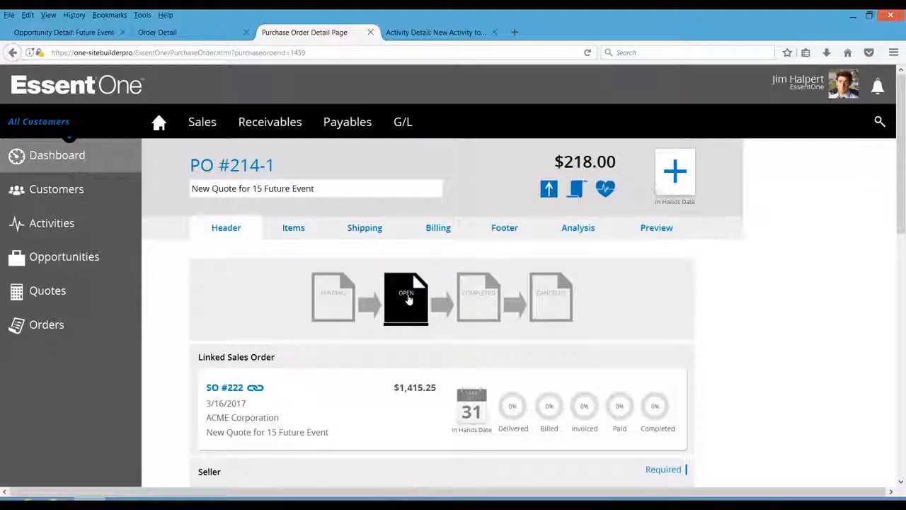
click(370, 34)
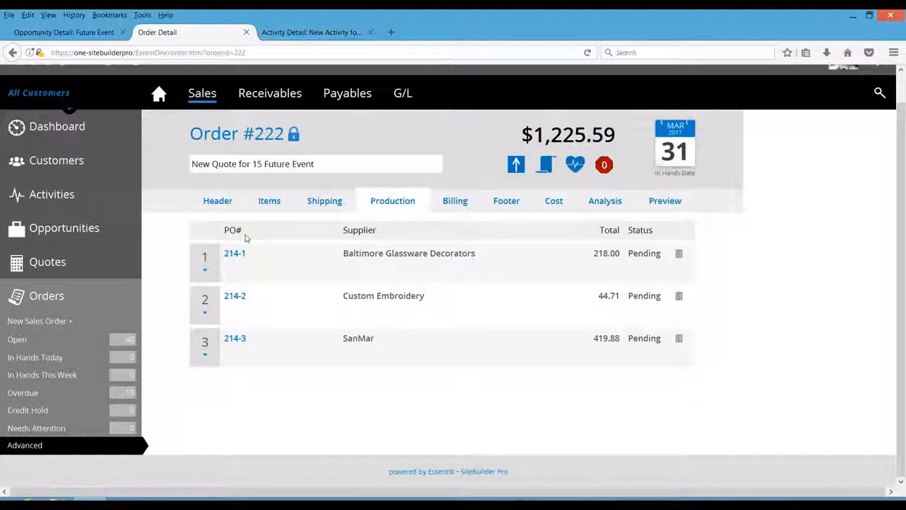
- Advance purchase orders 214-2 and 214-3 to Open Order status from the production list
click(204, 316)
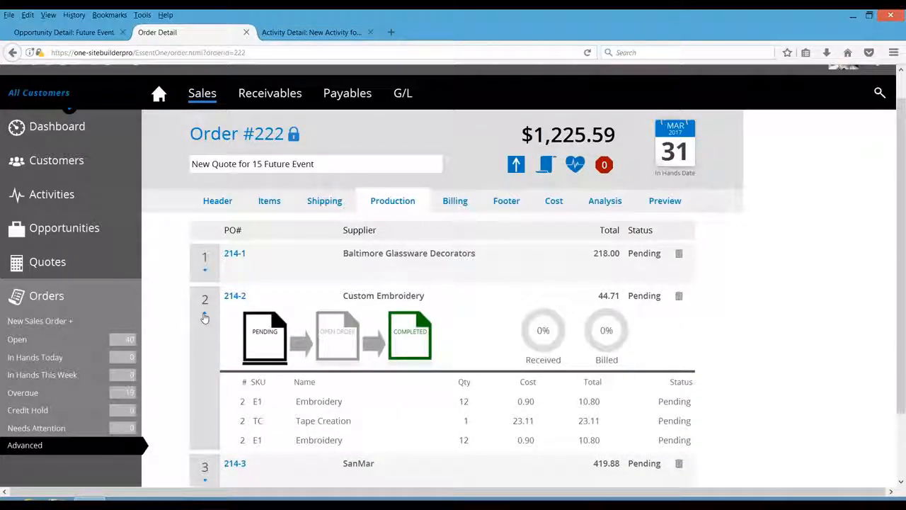
click(327, 334)
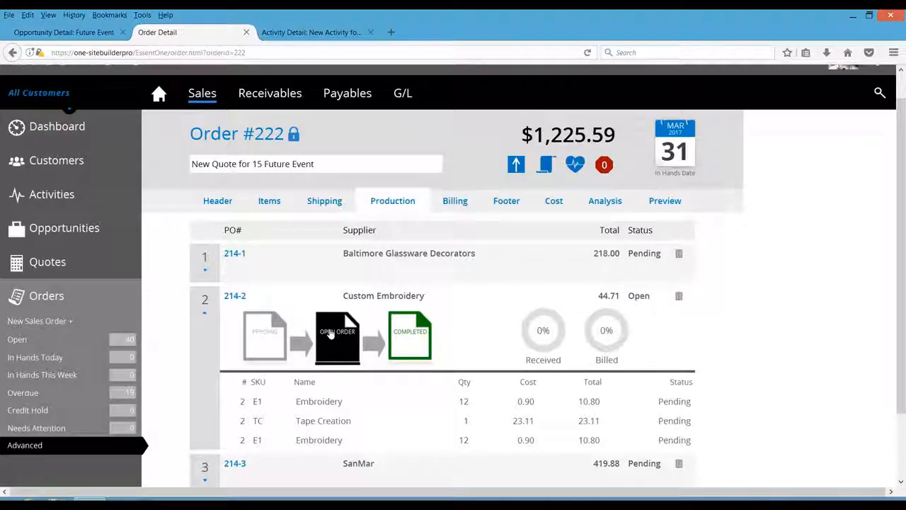
click(204, 316)
click(204, 357)
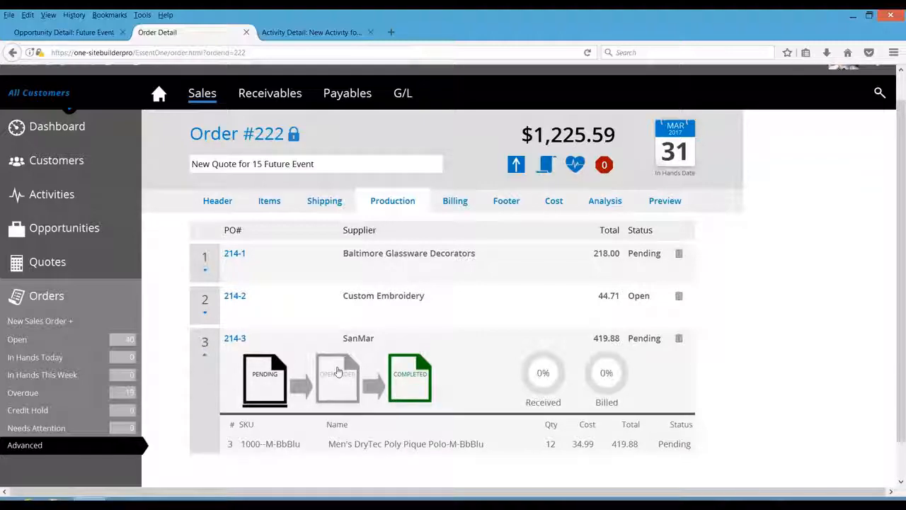
click(338, 373)
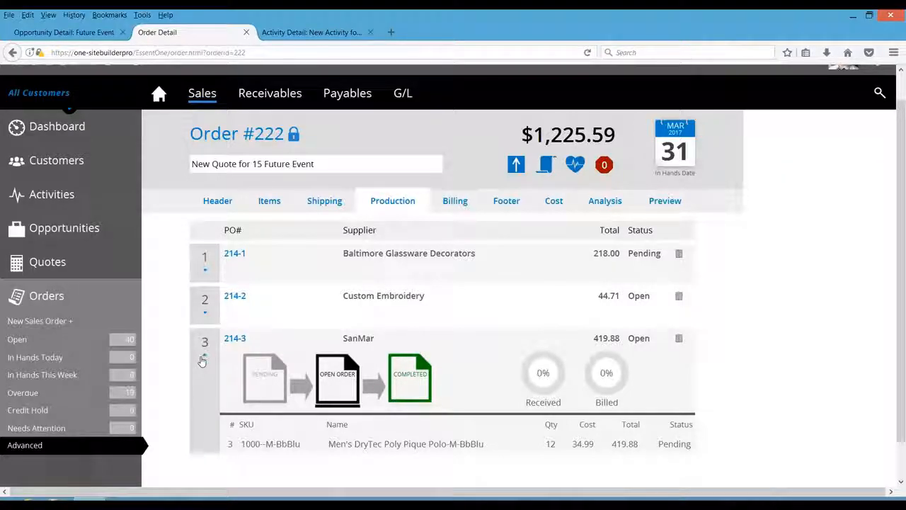
- Advance the sales order's status to Open Order
click(202, 205)
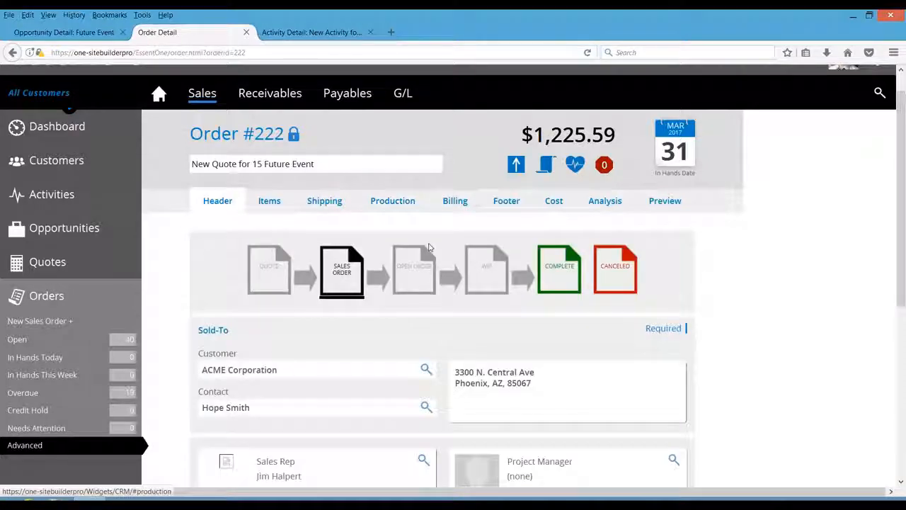
click(419, 261)
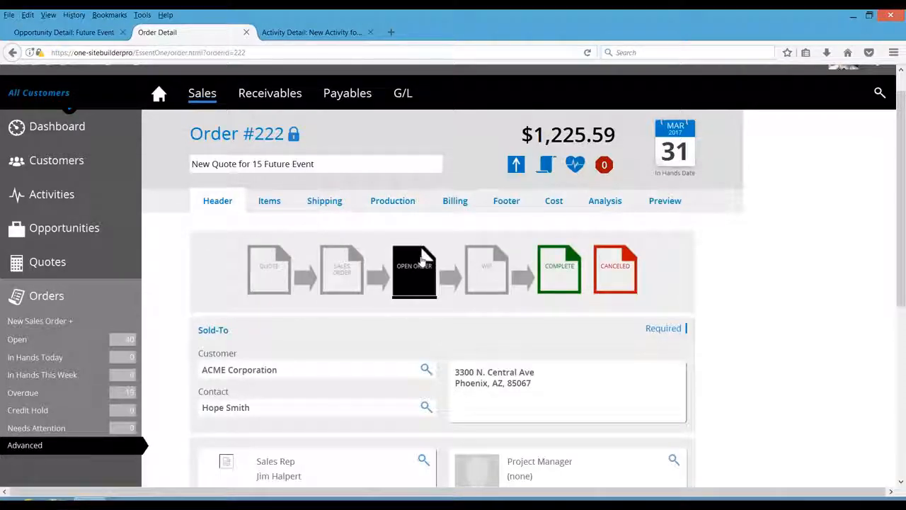